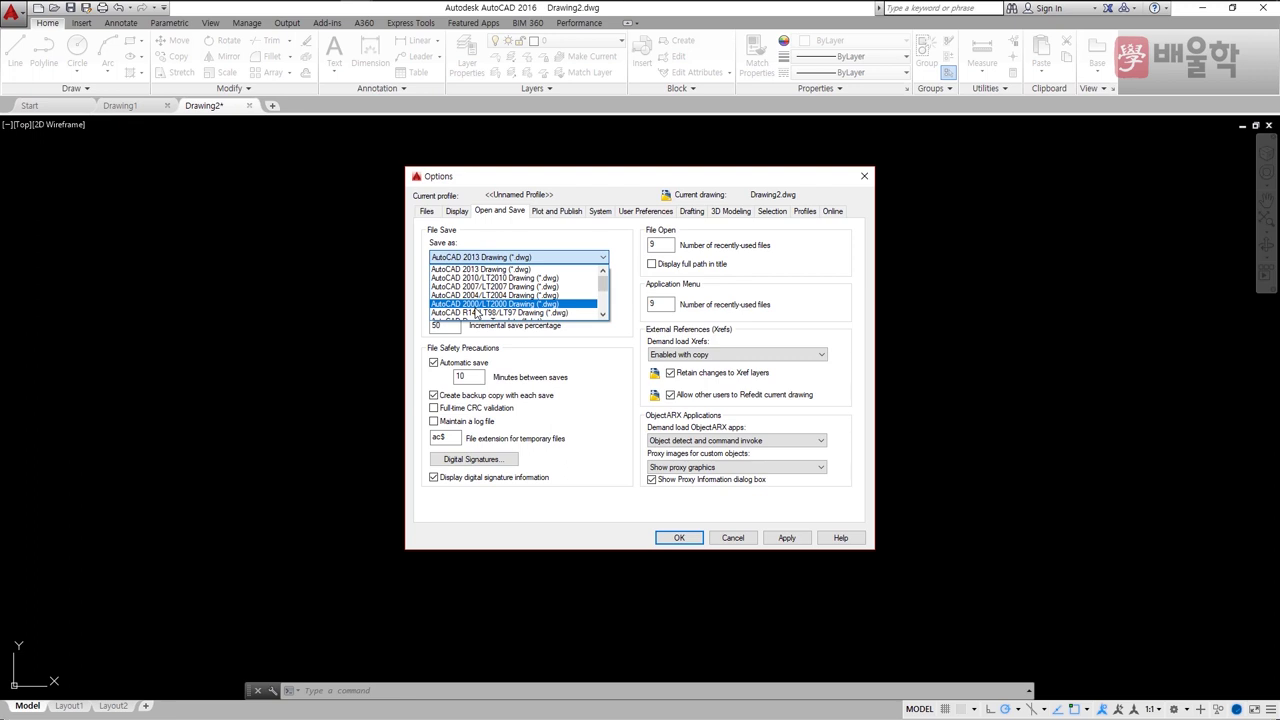
# - Set the default save format to AutoCAD 2000/LT2000 Drawing (*.dwg) and enable double-click editing in the options
pyautogui.click(477, 303)
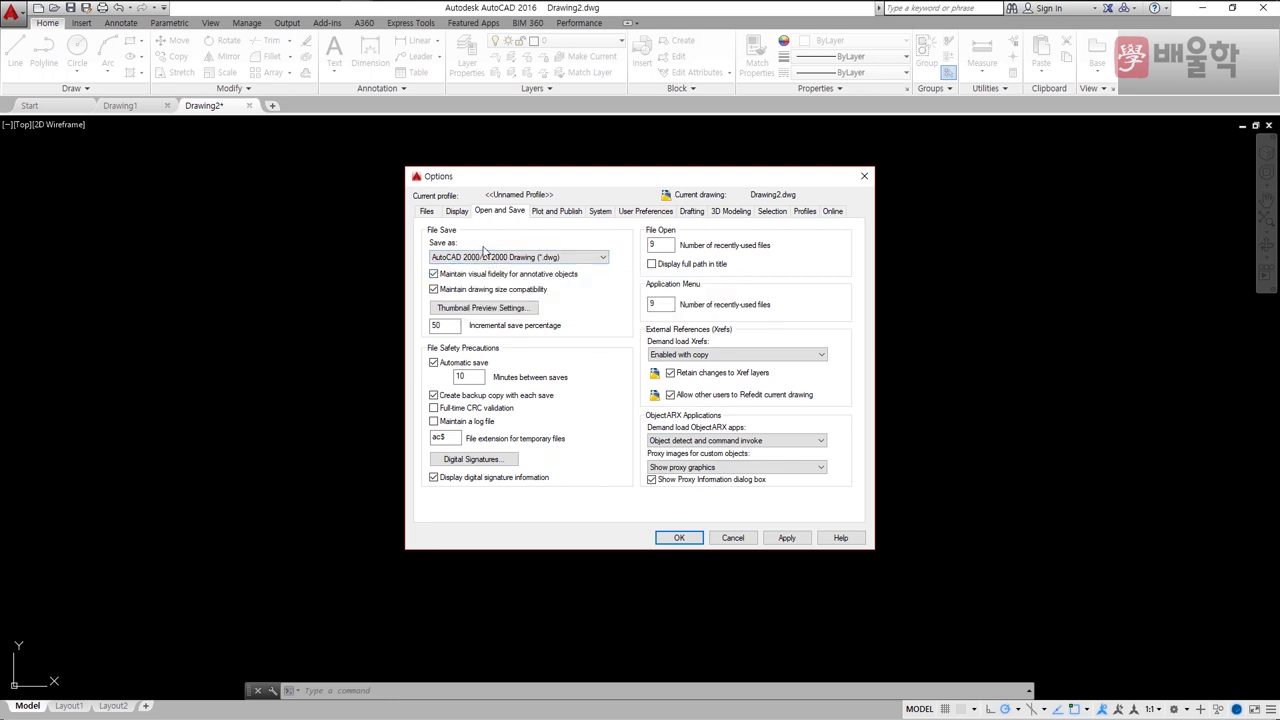
pyautogui.click(645, 212)
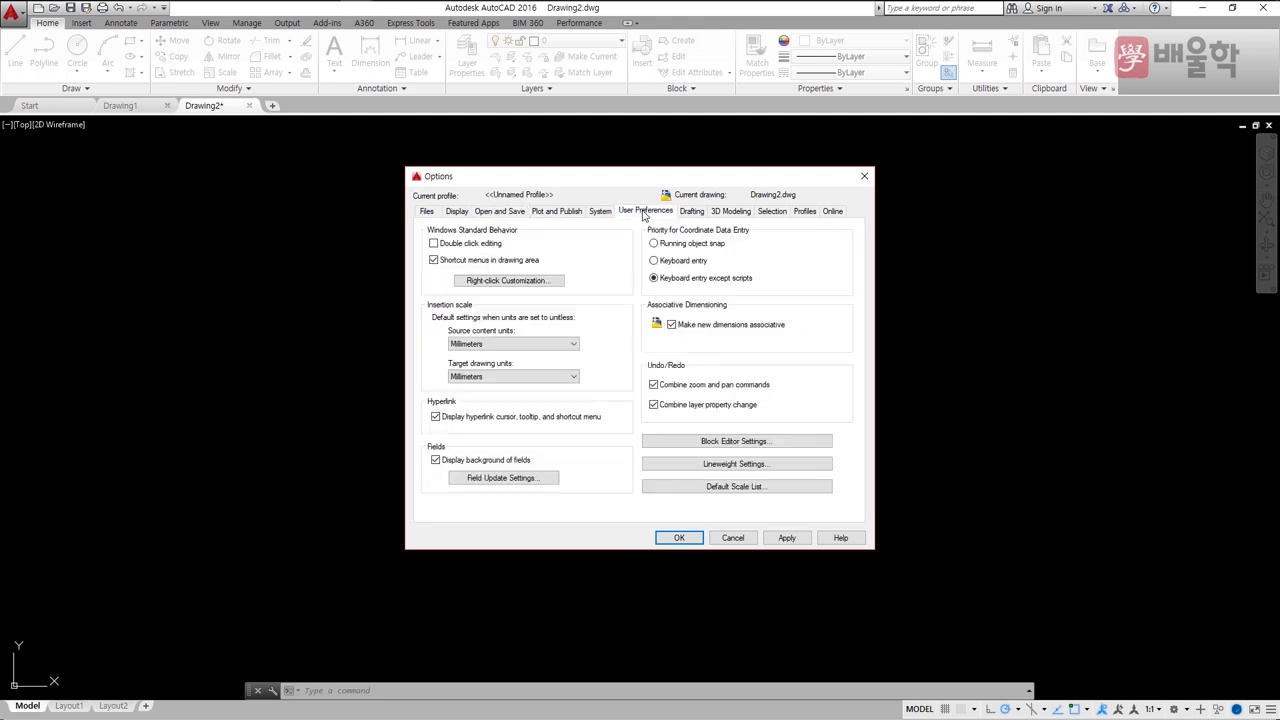
pyautogui.click(434, 245)
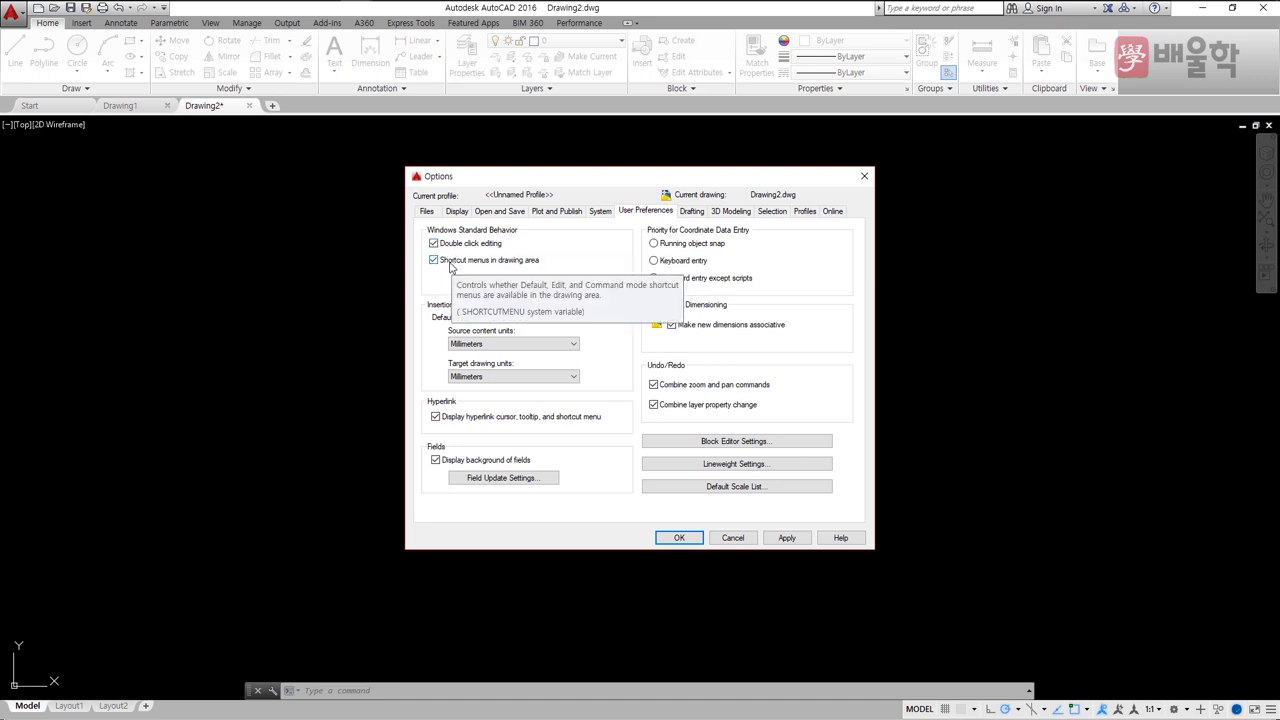
pyautogui.click(677, 538)
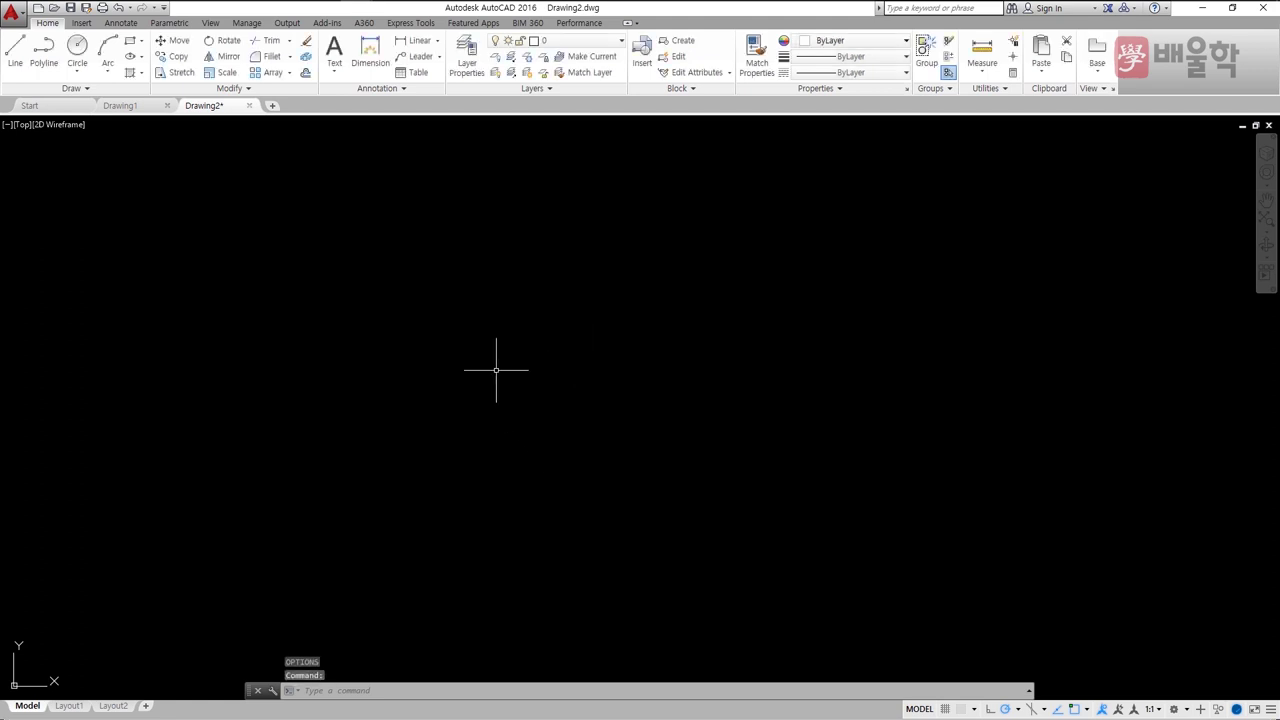
# - Draw a sloping line about 100 units long at about 26° and inspect the shortcut menu offered while the command is active
pyautogui.write('l')
pyautogui.press('Return')
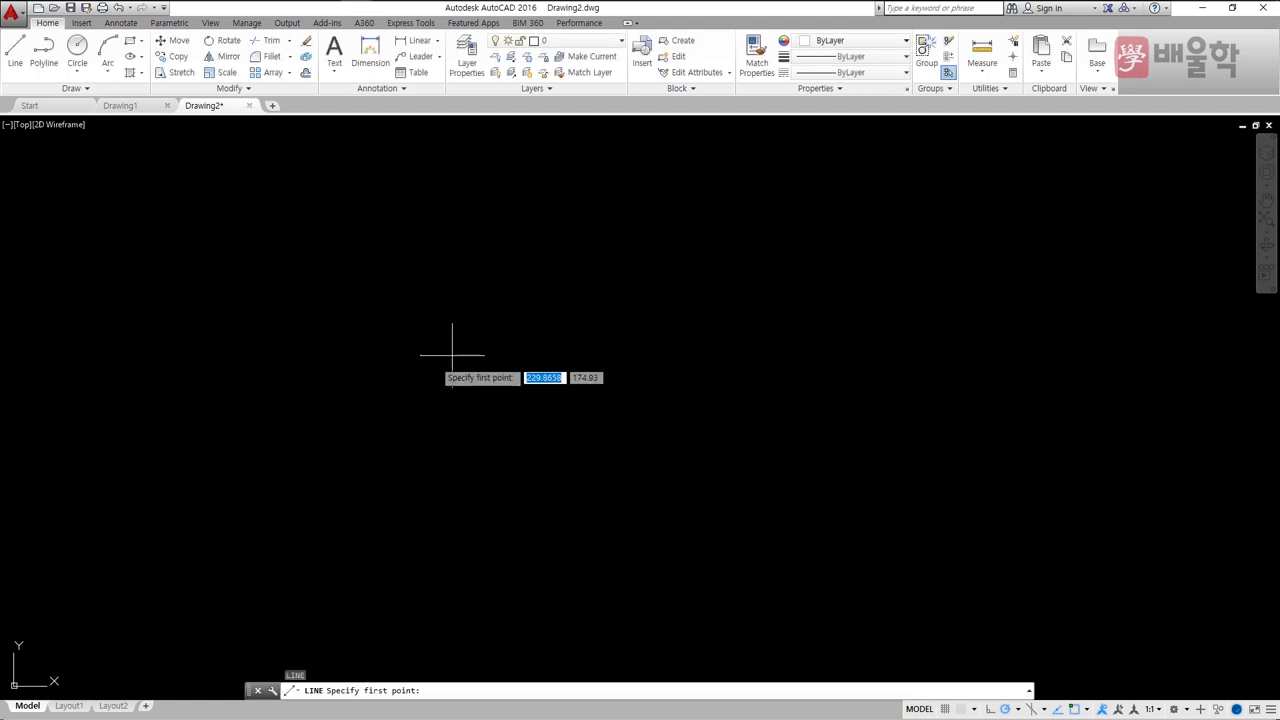
pyautogui.click(422, 405)
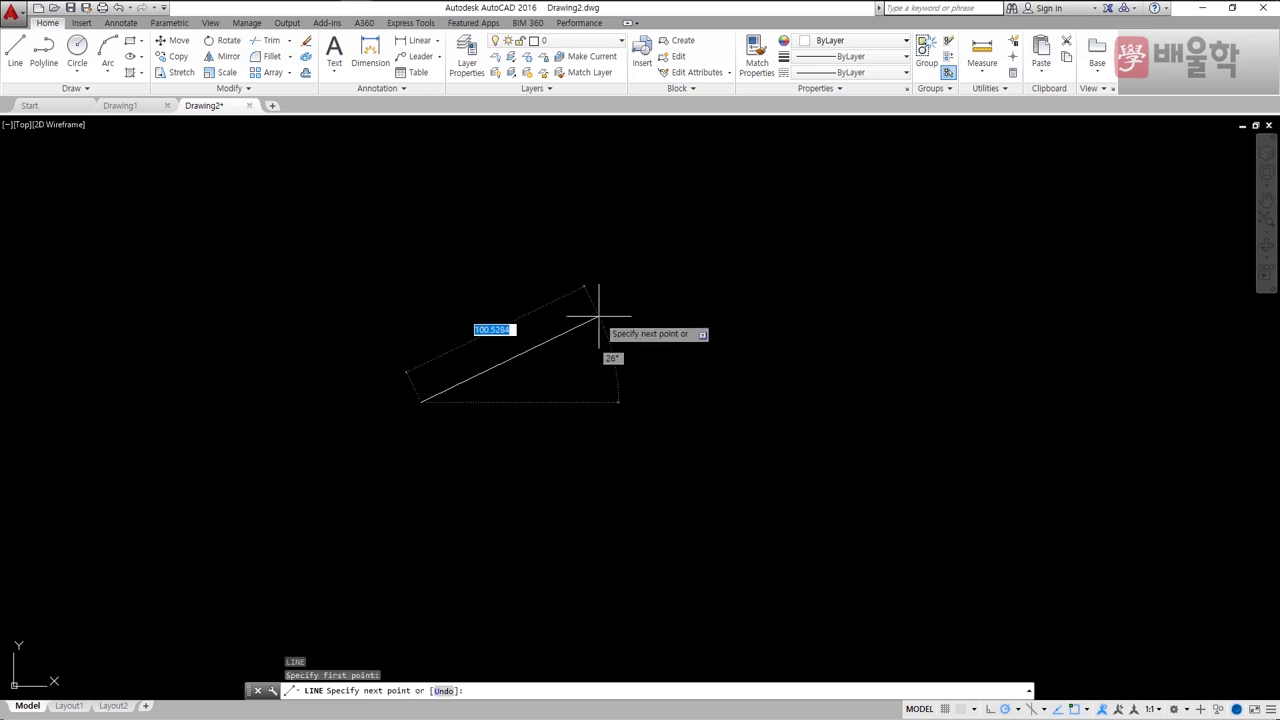
pyautogui.click(599, 316)
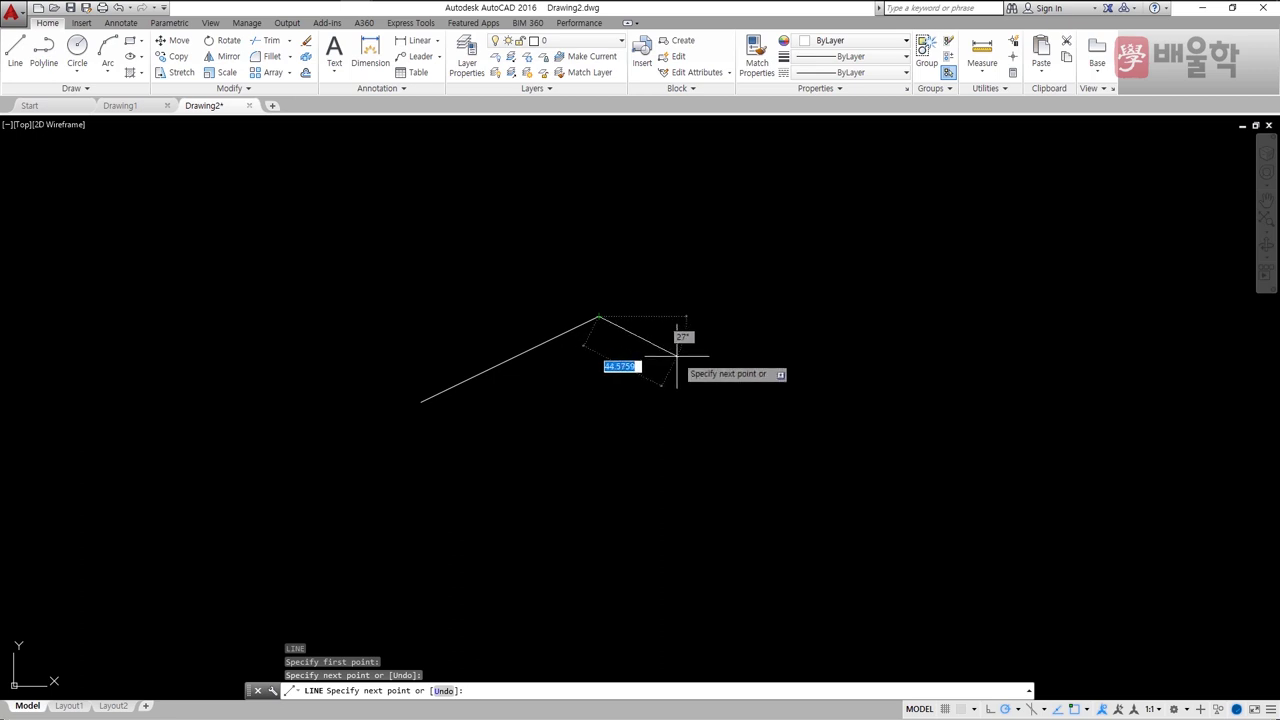
pyautogui.rightClick(677, 355)
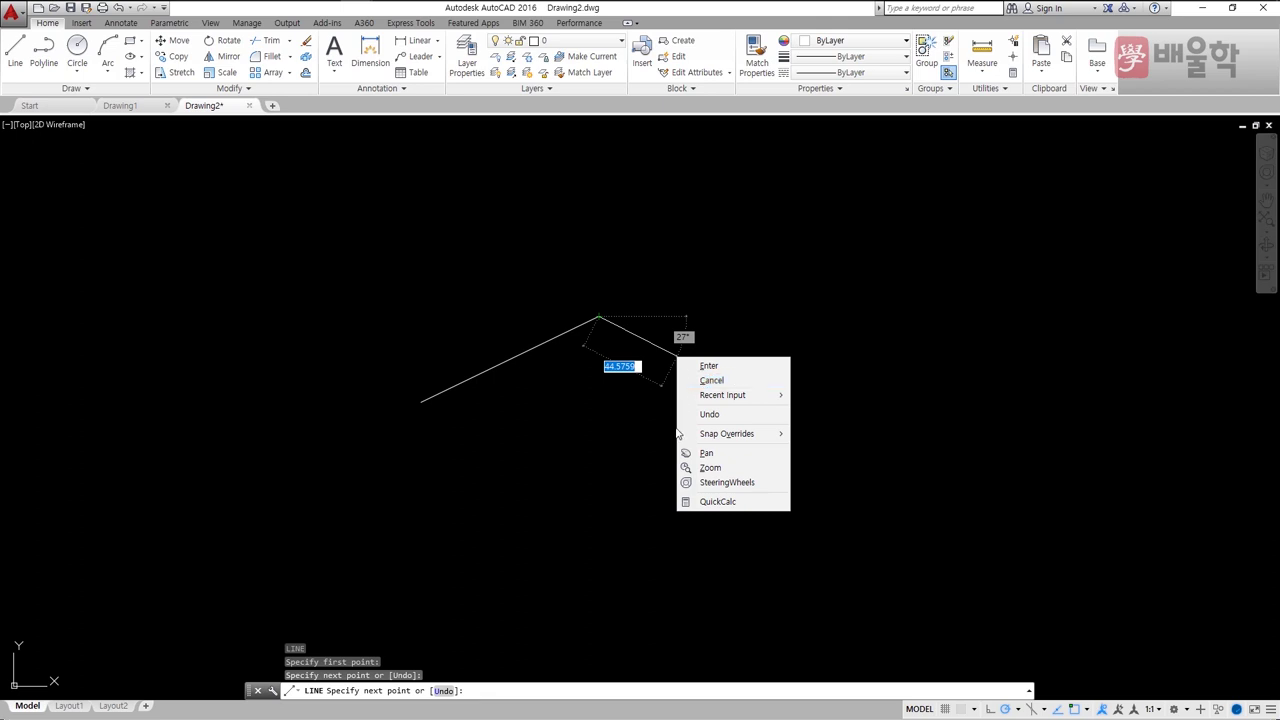
pyautogui.moveTo(721, 393)
pyautogui.press('Escape')
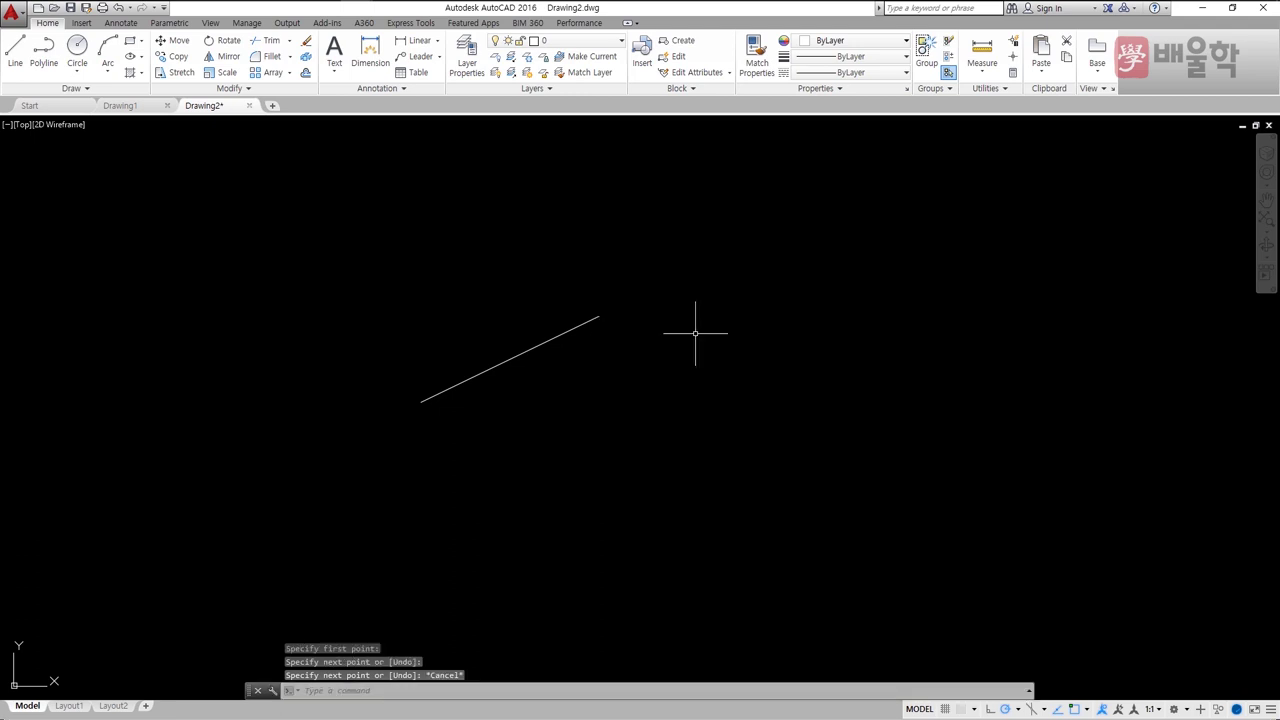
# - Customize the right-click behavior so that it means ENTER while a command is in progress
pyautogui.write('cp')
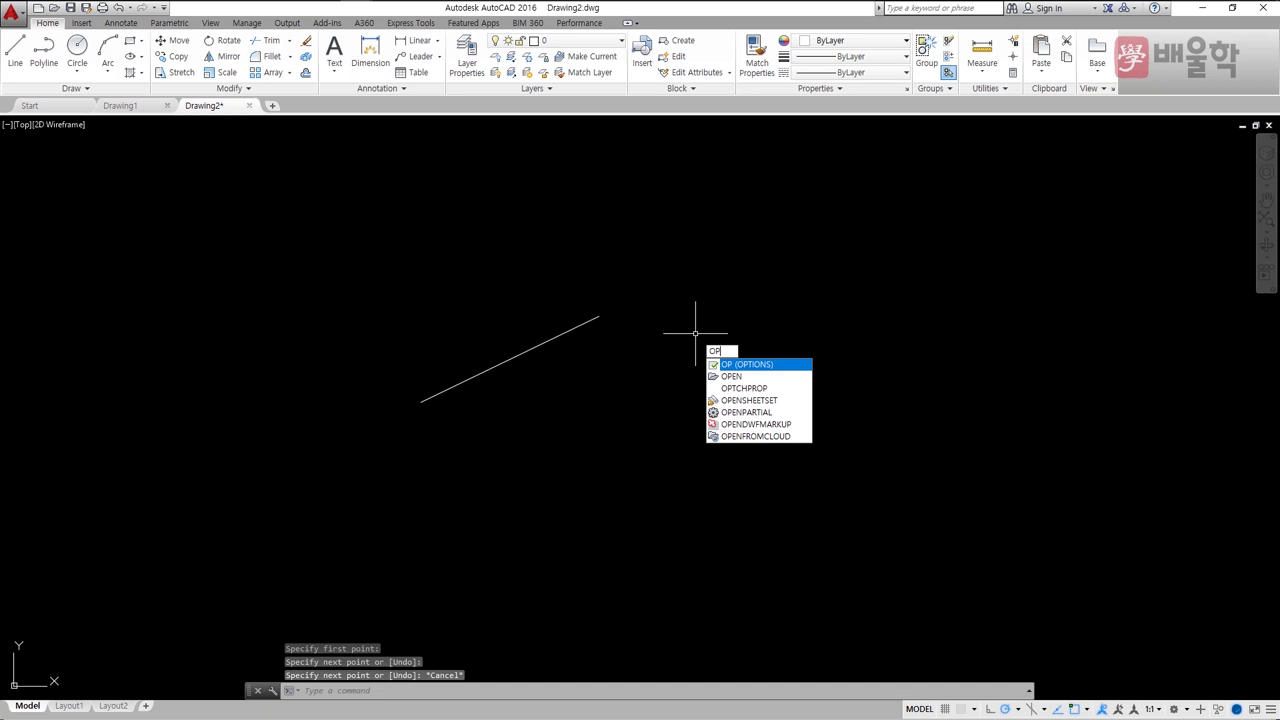
pyautogui.press('Return')
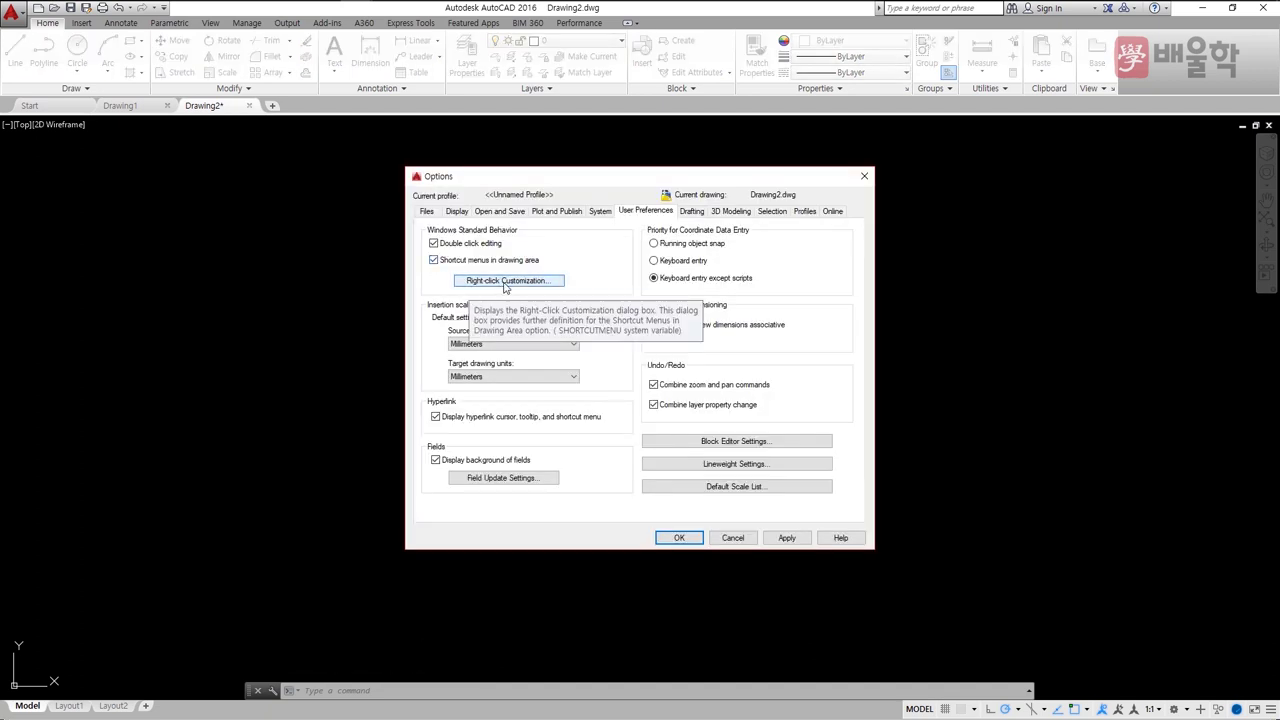
pyautogui.click(505, 283)
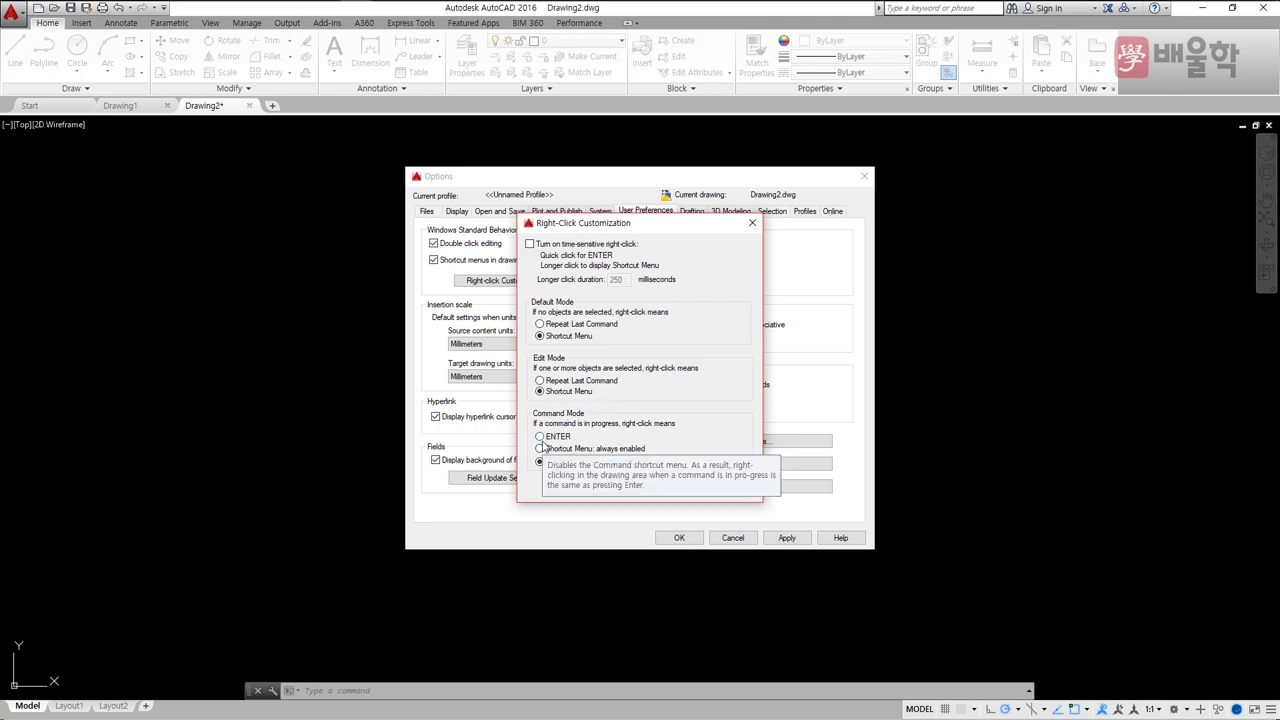
pyautogui.click(540, 437)
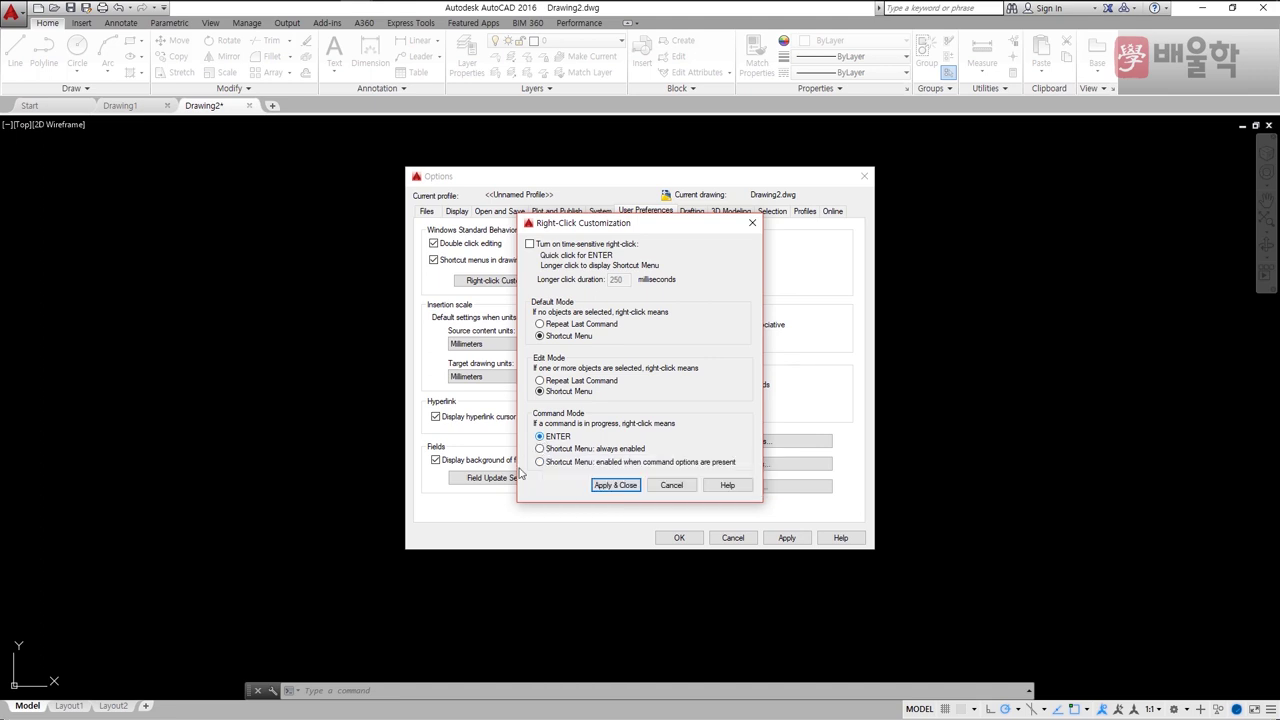
pyautogui.click(625, 486)
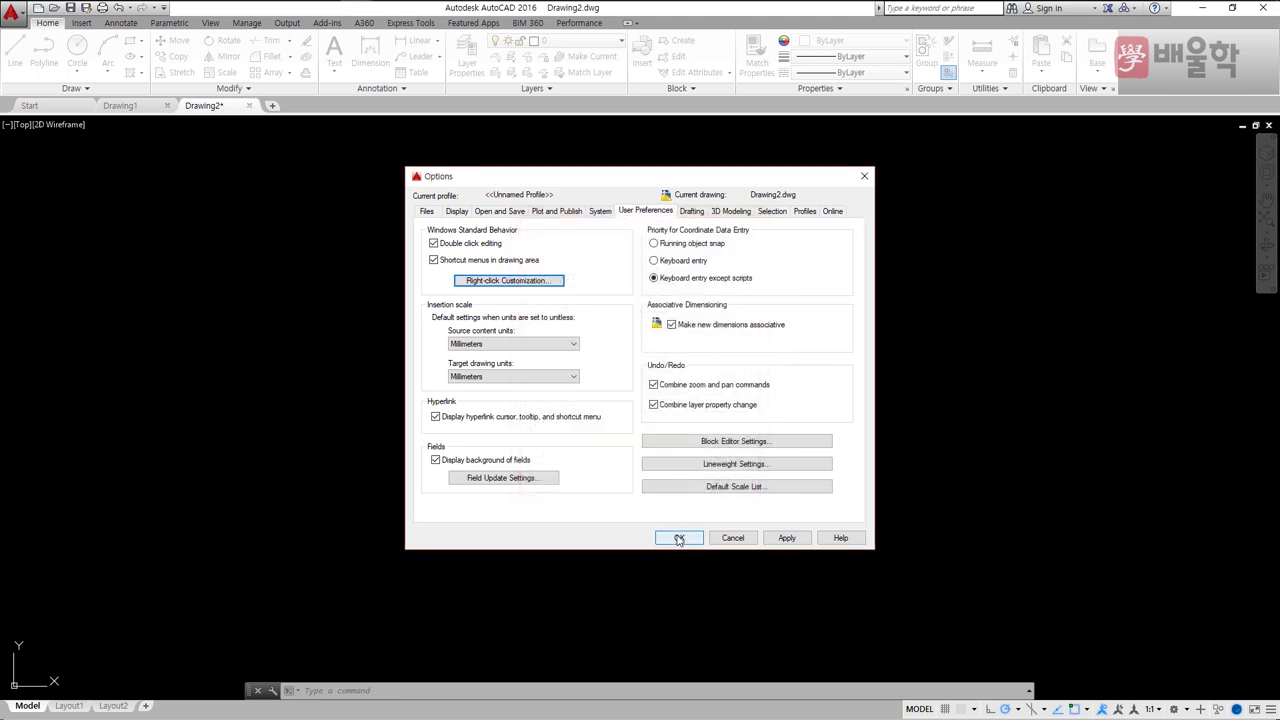
pyautogui.click(679, 539)
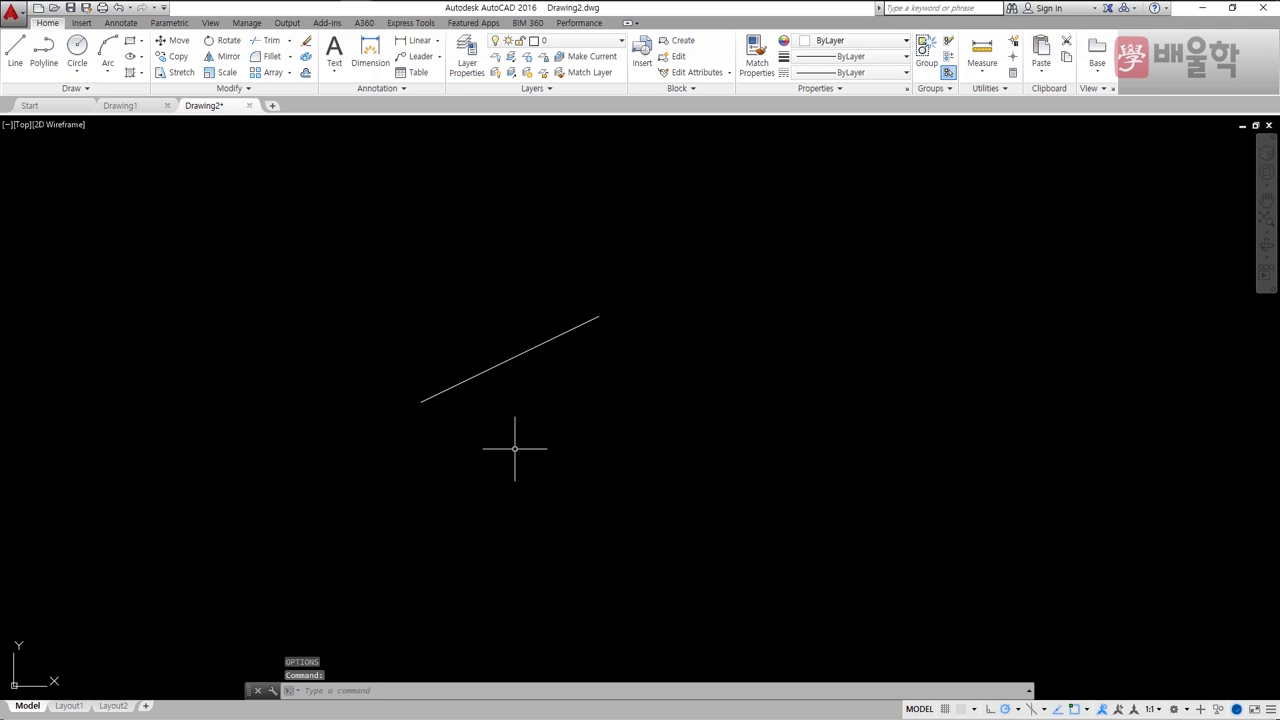
# - Draw a second single-segment sloping line below and to the right of the first line
pyautogui.write('l')
pyautogui.press('Return')
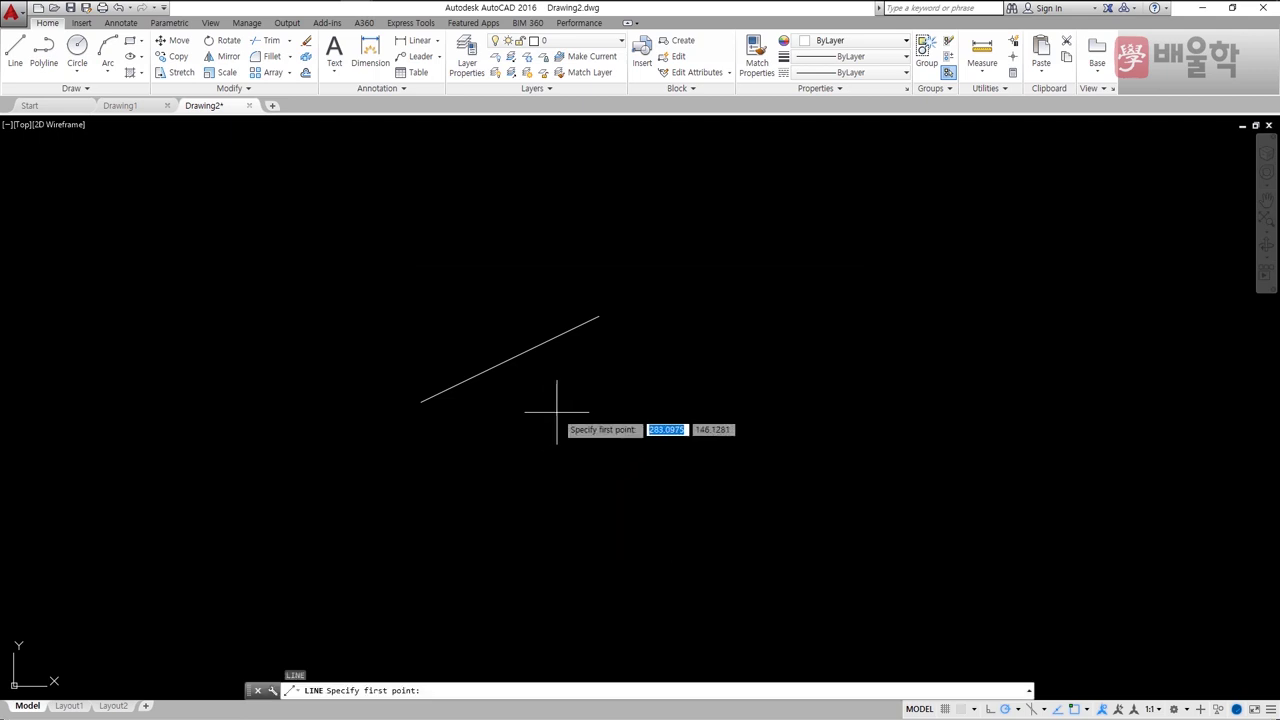
pyautogui.click(529, 418)
pyautogui.write('3')
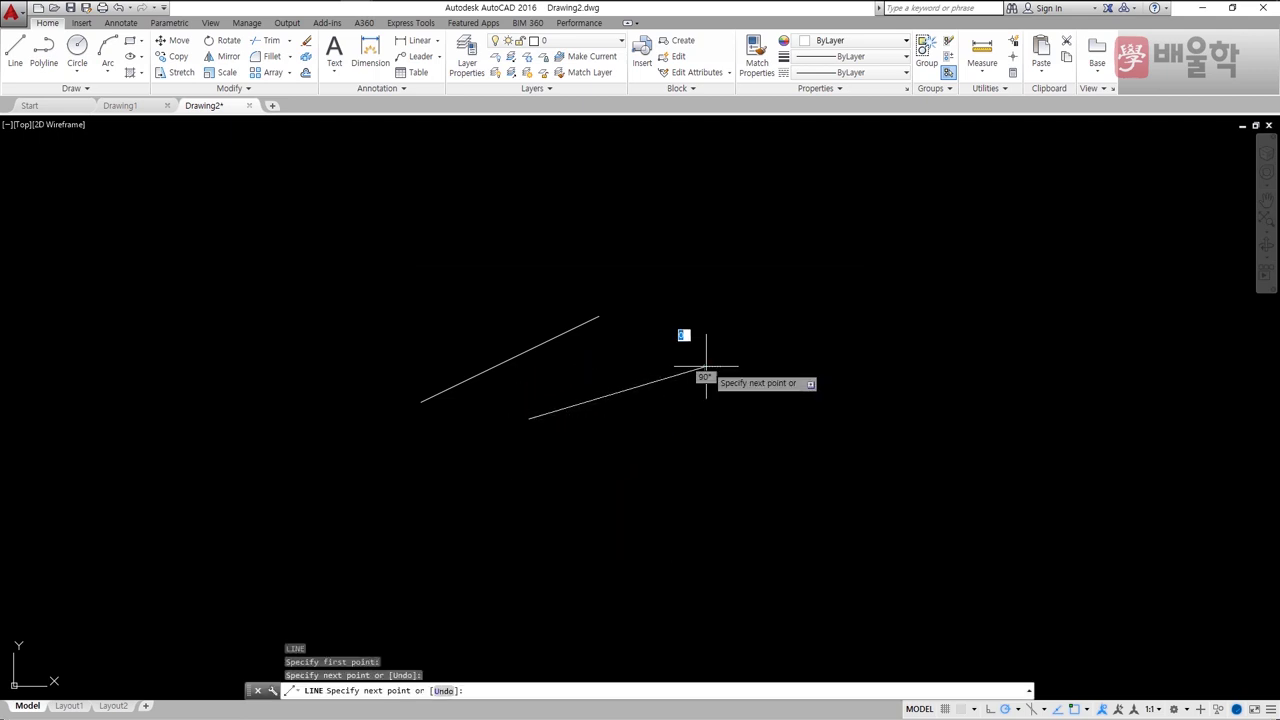
pyautogui.click(706, 367)
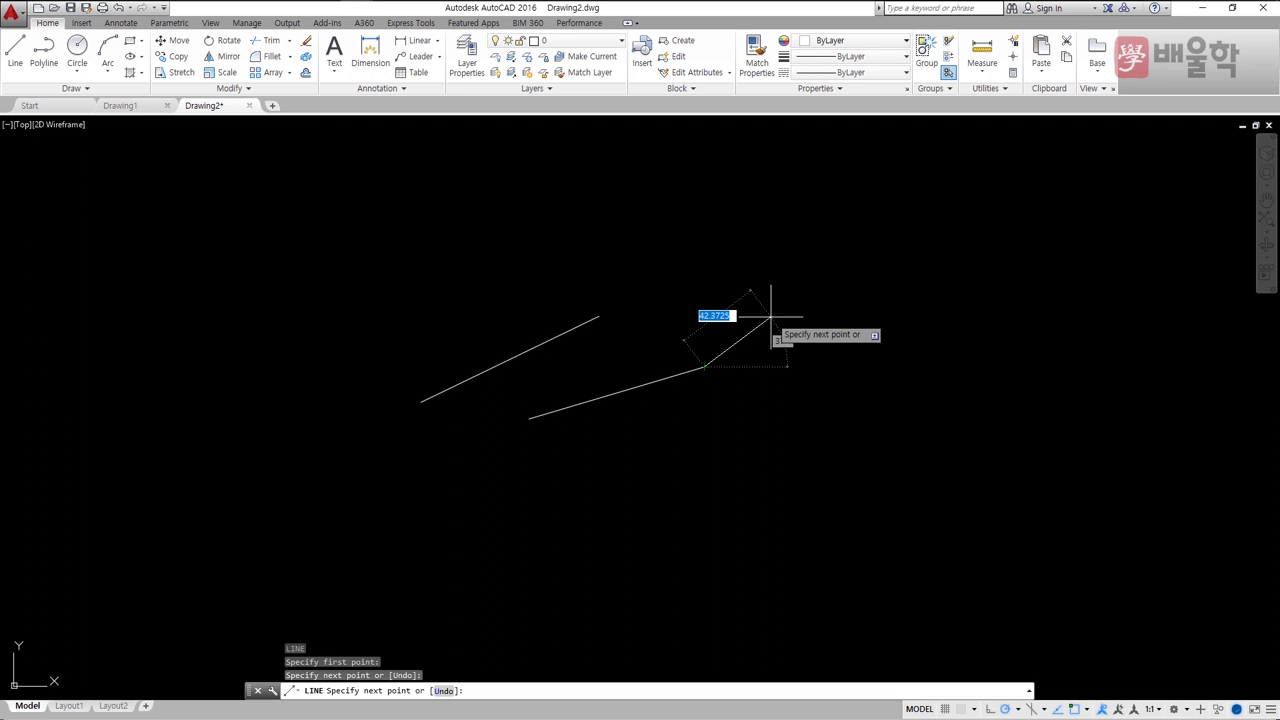
pyautogui.press('Return')
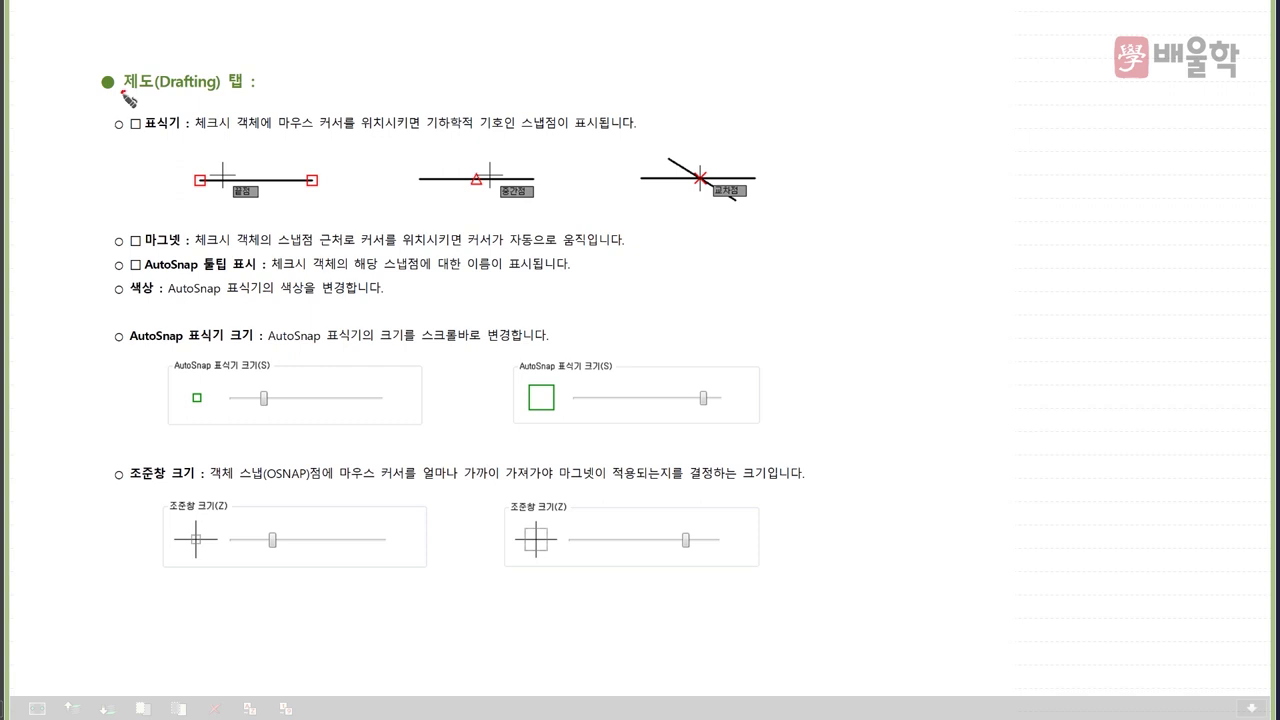
pyautogui.moveTo(122, 91); pyautogui.dragTo(237, 95)
pyautogui.moveTo(145, 129); pyautogui.dragTo(178, 128)
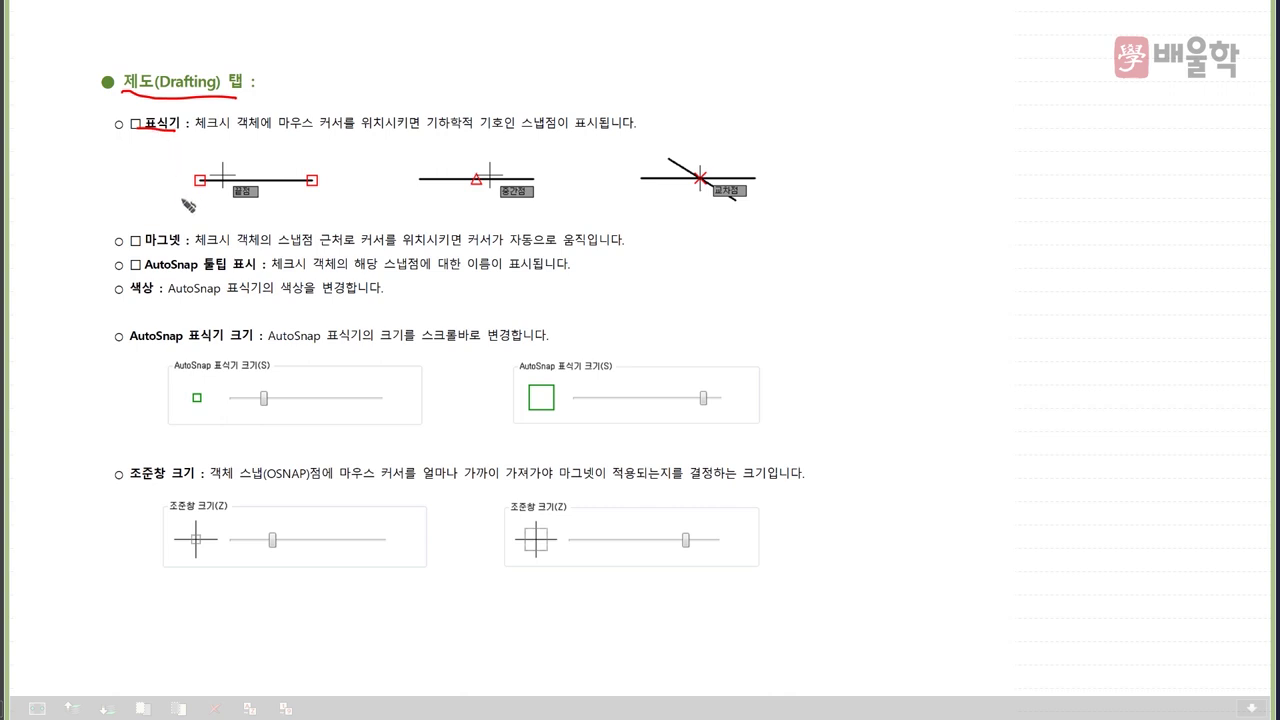
pyautogui.moveTo(144, 247)
pyautogui.mouseDown()
pyautogui.moveTo(183, 247)
pyautogui.moveTo(166, 270)
pyautogui.moveTo(245, 270)
pyautogui.mouseUp()
pyautogui.moveTo(130, 293); pyautogui.dragTo(156, 292)
pyautogui.moveTo(124, 348); pyautogui.dragTo(250, 352)
pyautogui.moveTo(127, 479); pyautogui.dragTo(192, 482)
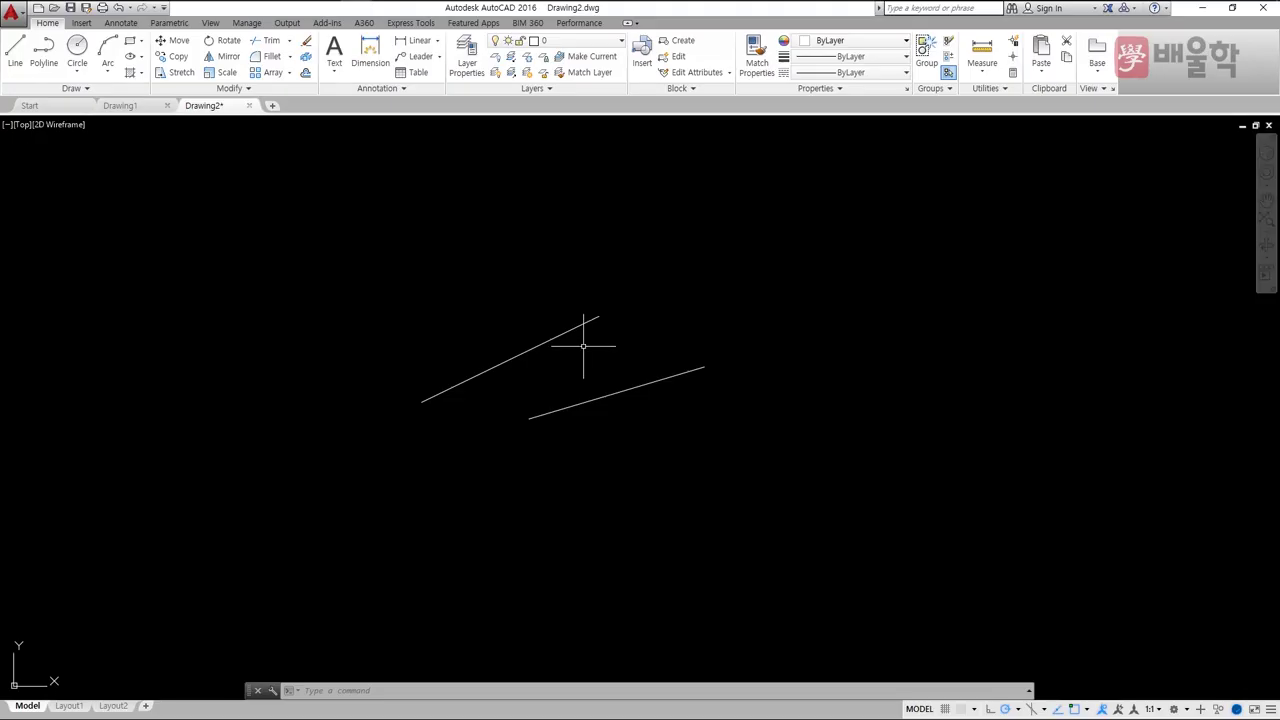
# - Change the 2D AutoSnap marker color to Yellow for 2D model space in the drafting options
pyautogui.write('op')
pyautogui.press('Return')
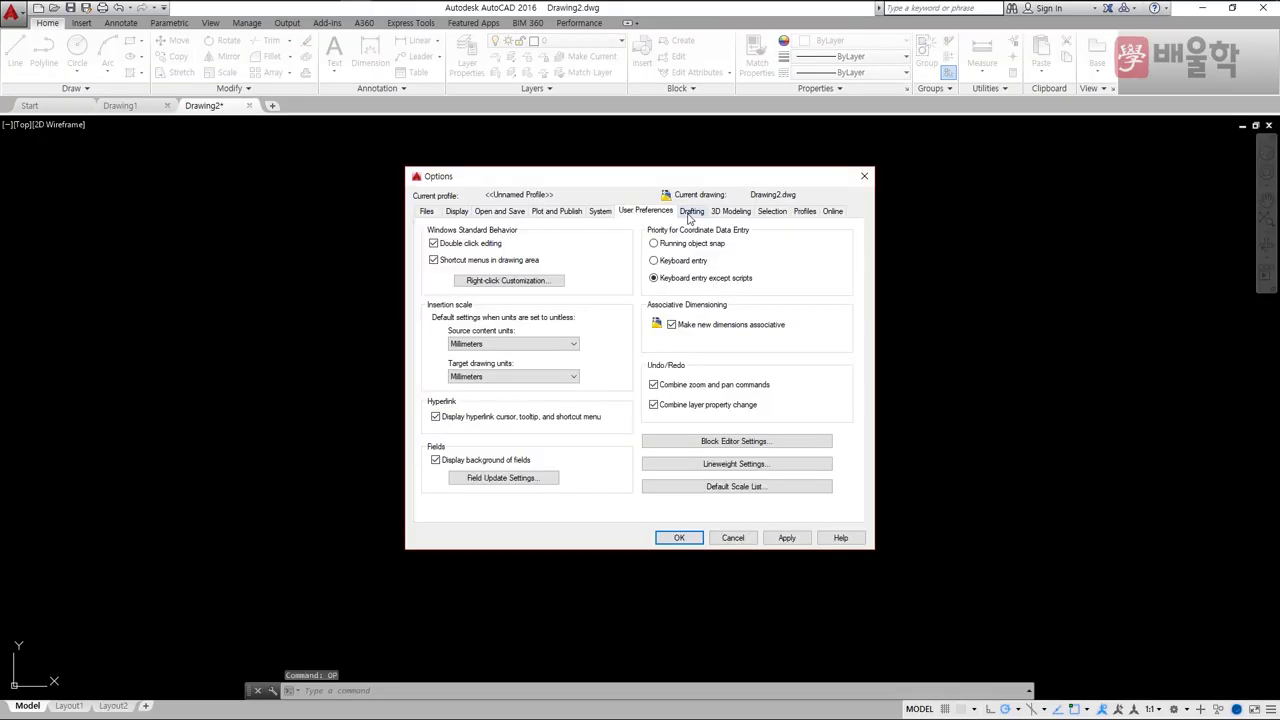
pyautogui.click(690, 212)
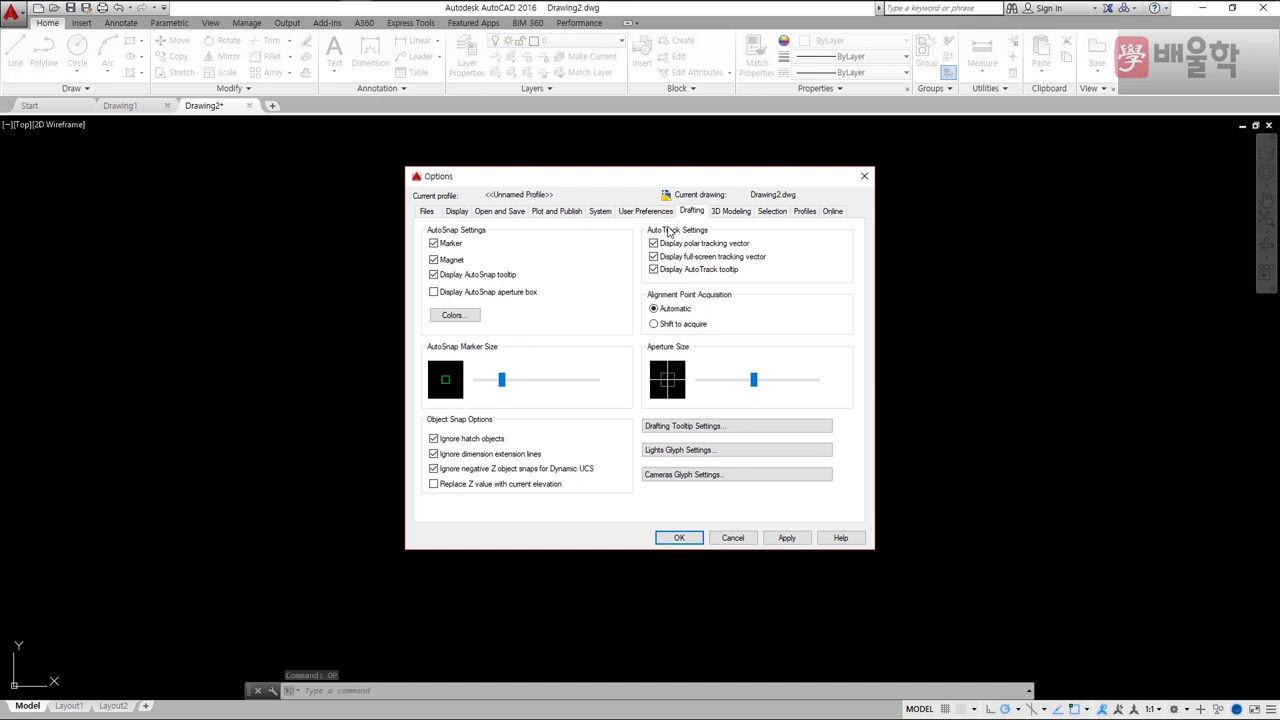
pyautogui.click(434, 243)
pyautogui.click(458, 316)
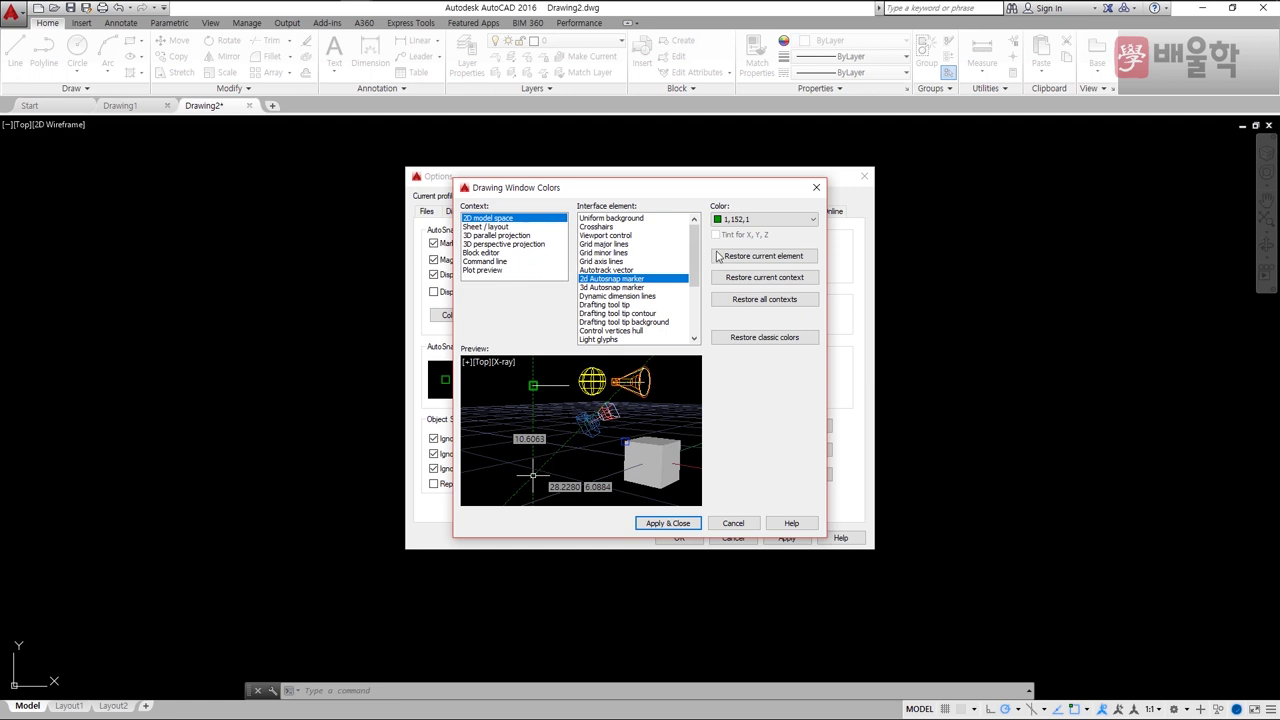
pyautogui.click(740, 219)
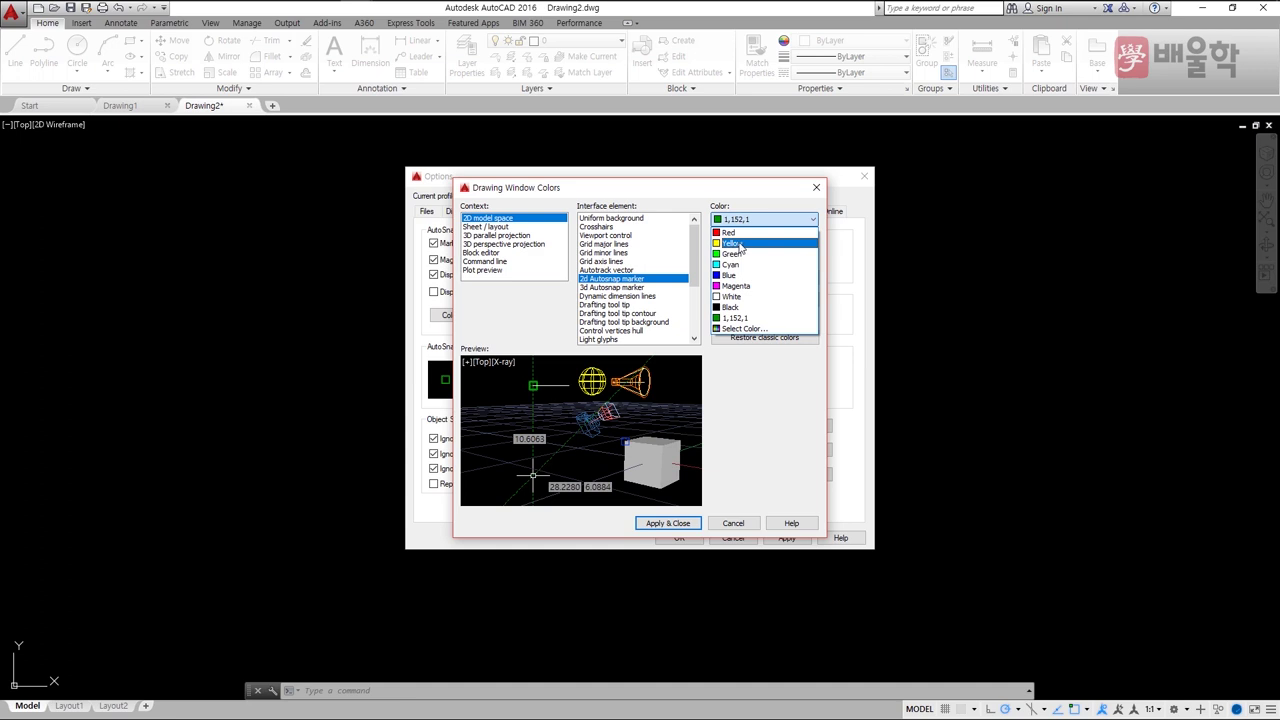
pyautogui.click(739, 246)
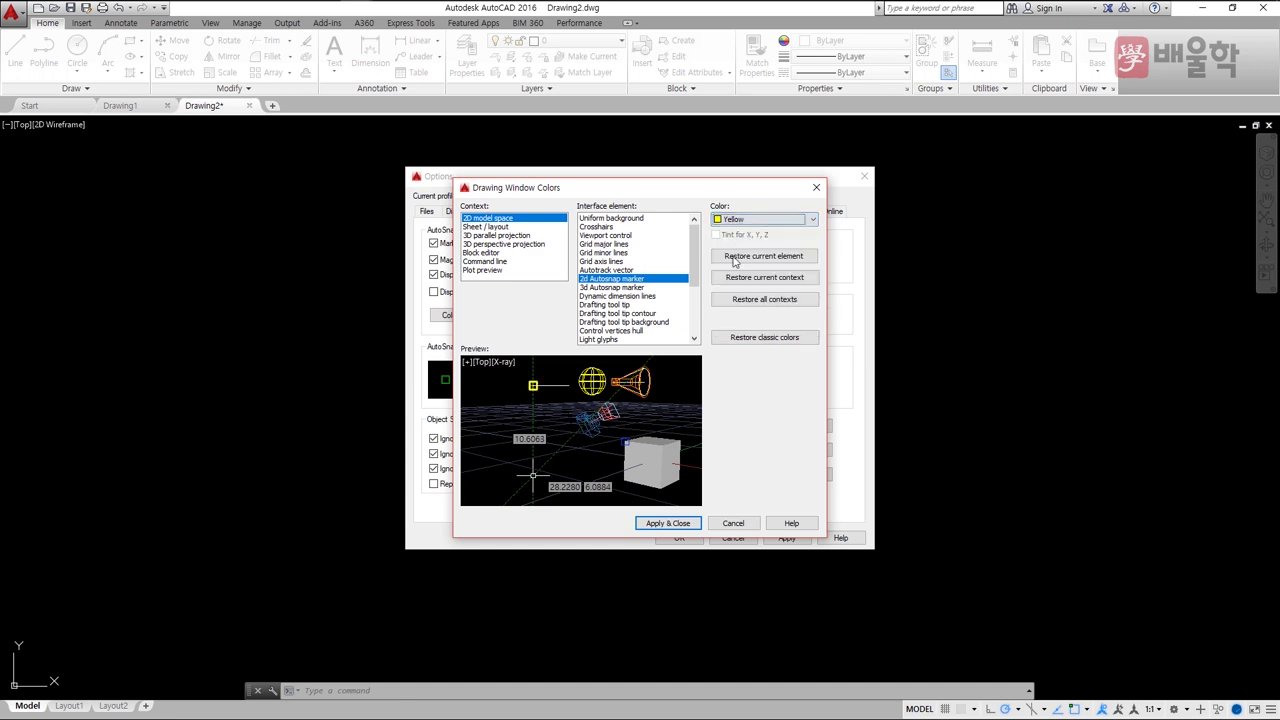
pyautogui.click(666, 523)
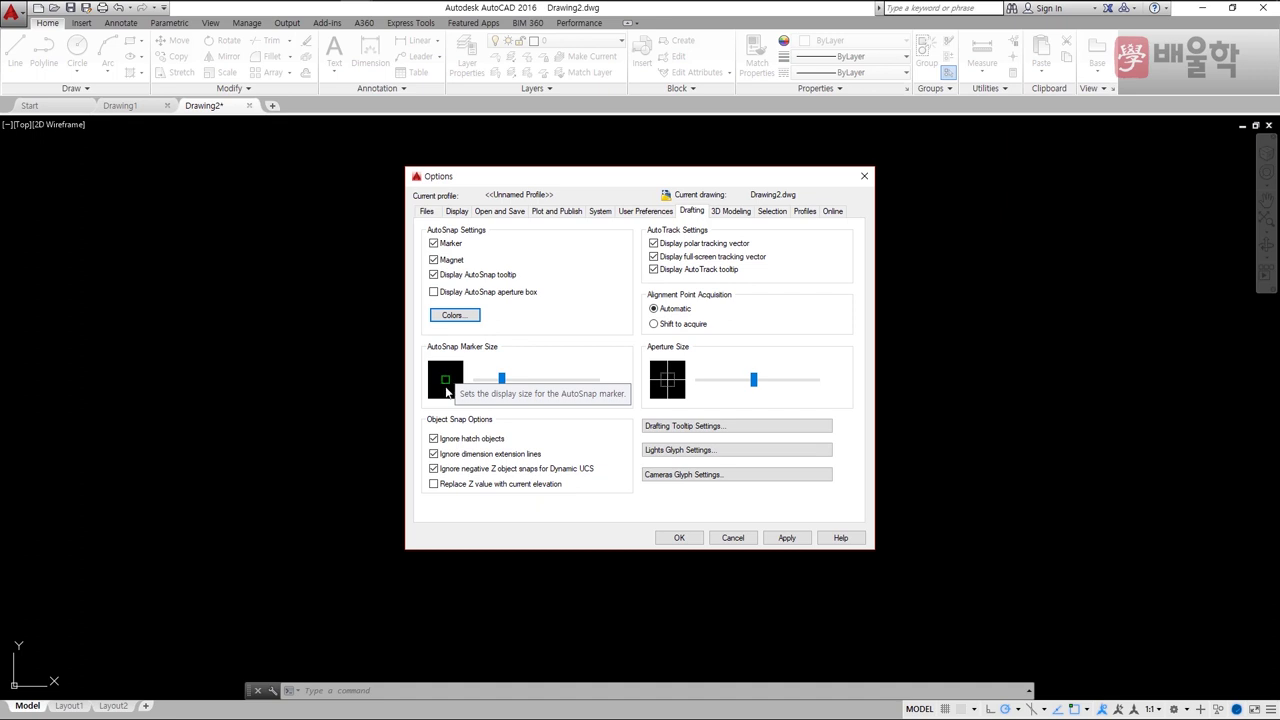
# - Slightly increase the AutoSnap marker size and slightly reduce the aperture size
pyautogui.click(502, 383)
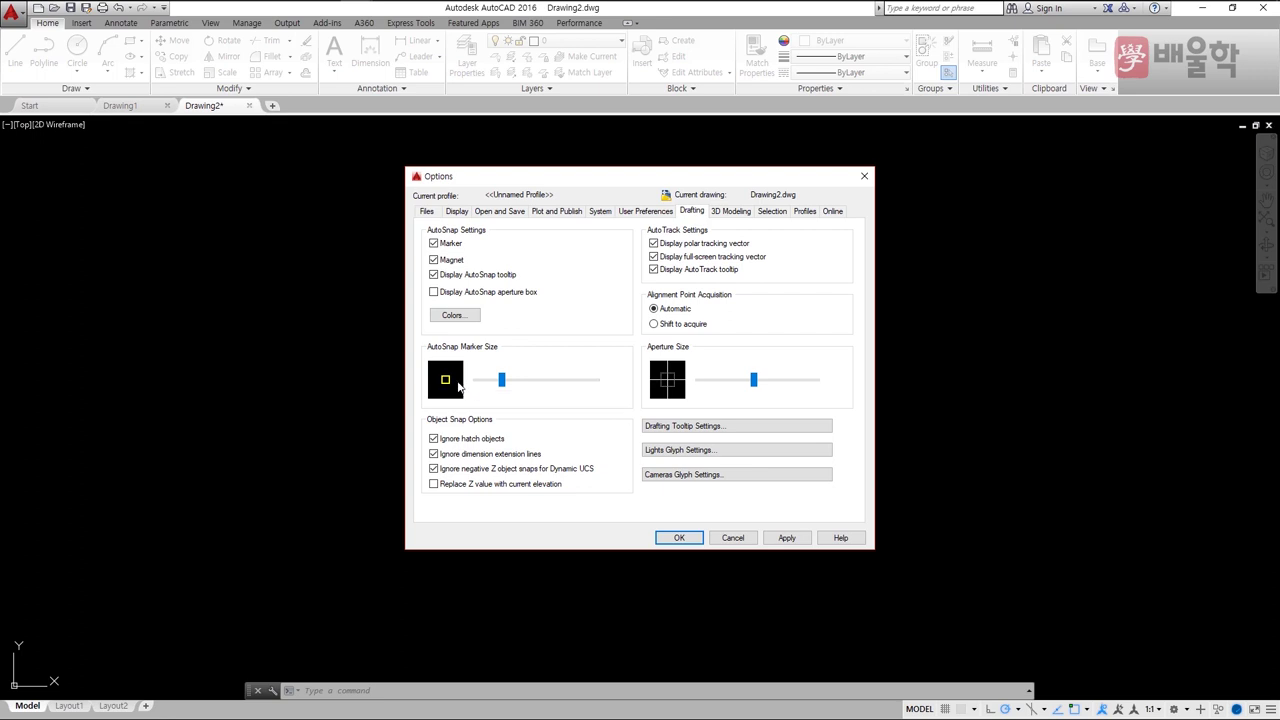
pyautogui.moveTo(502, 383)
pyautogui.mouseDown()
pyautogui.moveTo(541, 389)
pyautogui.moveTo(507, 386)
pyautogui.mouseUp()
pyautogui.click(731, 383)
pyautogui.moveTo(736, 386); pyautogui.dragTo(741, 385)
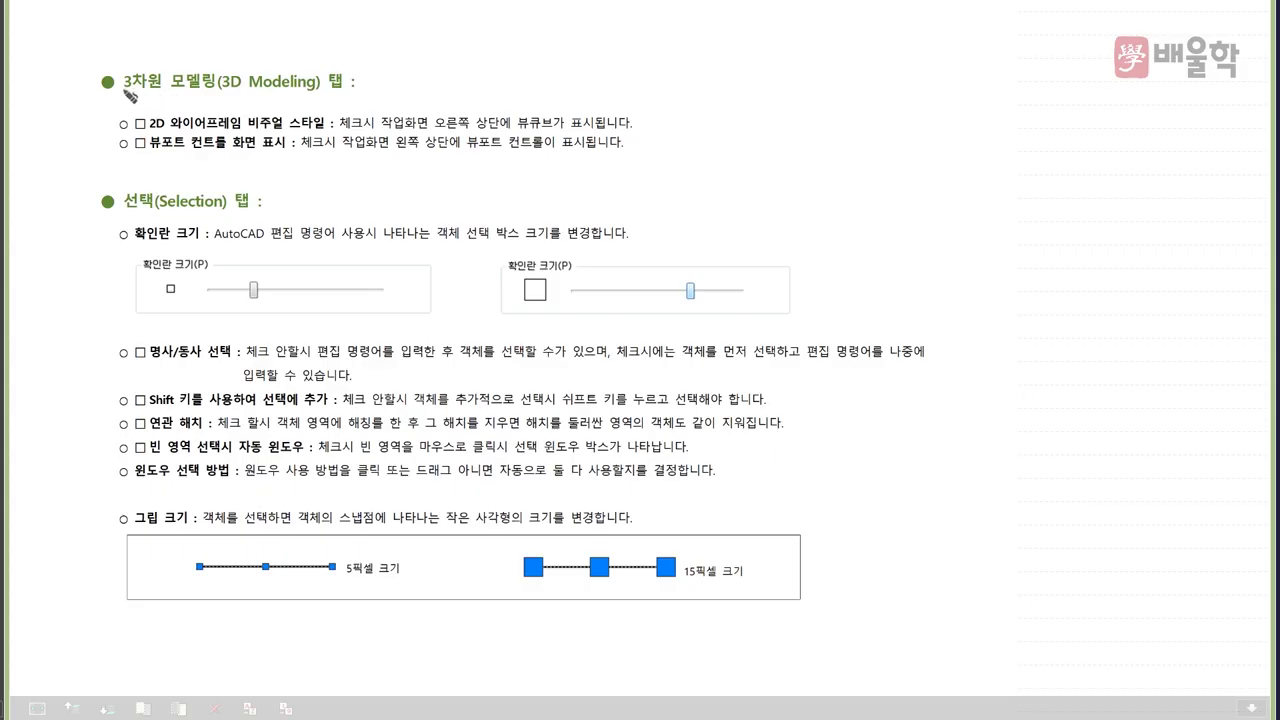
pyautogui.moveTo(128, 95); pyautogui.dragTo(256, 99)
pyautogui.moveTo(209, 156)
pyautogui.mouseDown()
pyautogui.moveTo(168, 146)
pyautogui.moveTo(178, 116)
pyautogui.moveTo(236, 116)
pyautogui.moveTo(210, 149)
pyautogui.mouseUp()
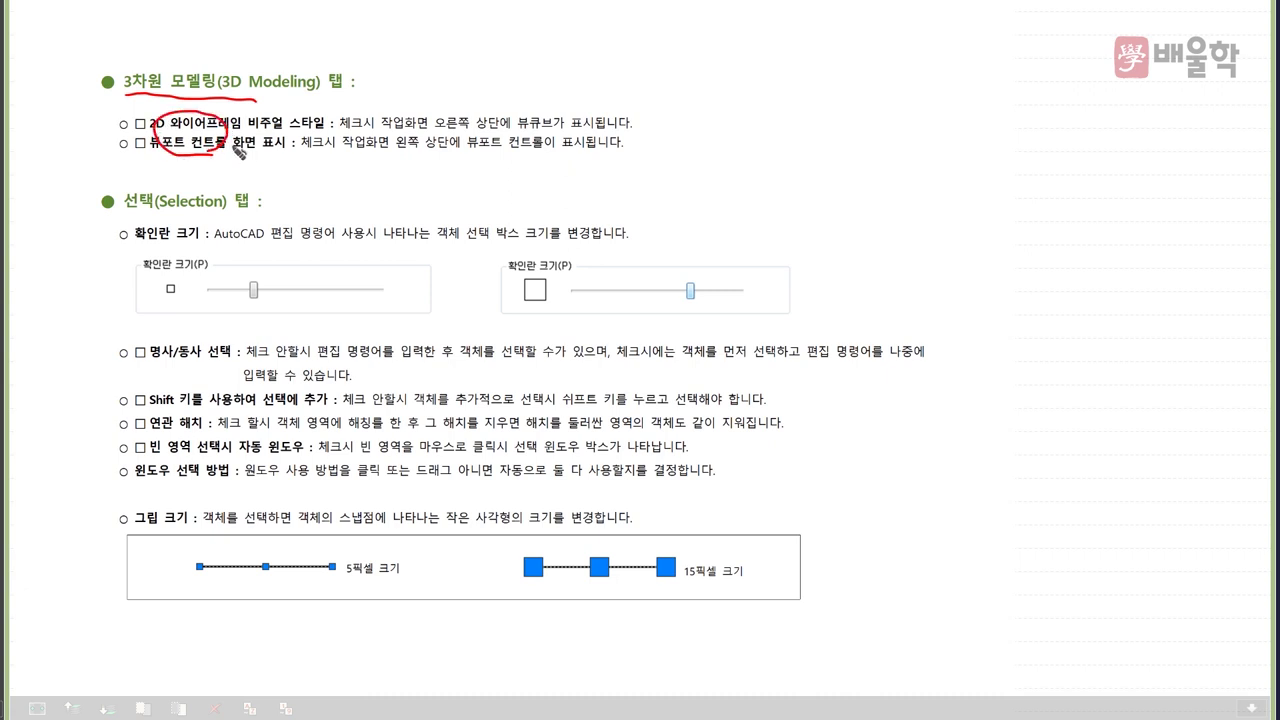
pyautogui.moveTo(125, 212); pyautogui.dragTo(215, 214)
pyautogui.moveTo(136, 238); pyautogui.dragTo(200, 241)
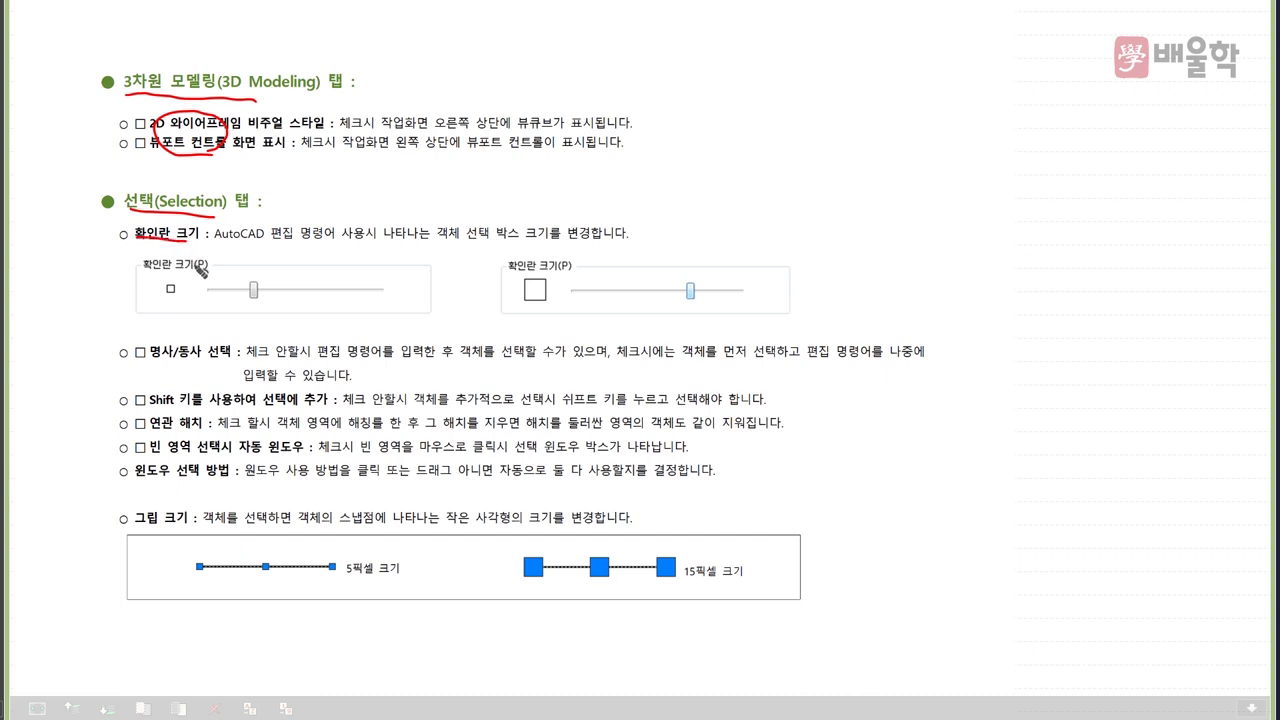
pyautogui.moveTo(125, 336)
pyautogui.mouseDown()
pyautogui.moveTo(94, 367)
pyautogui.moveTo(88, 476)
pyautogui.moveTo(128, 500)
pyautogui.moveTo(143, 529)
pyautogui.mouseUp()
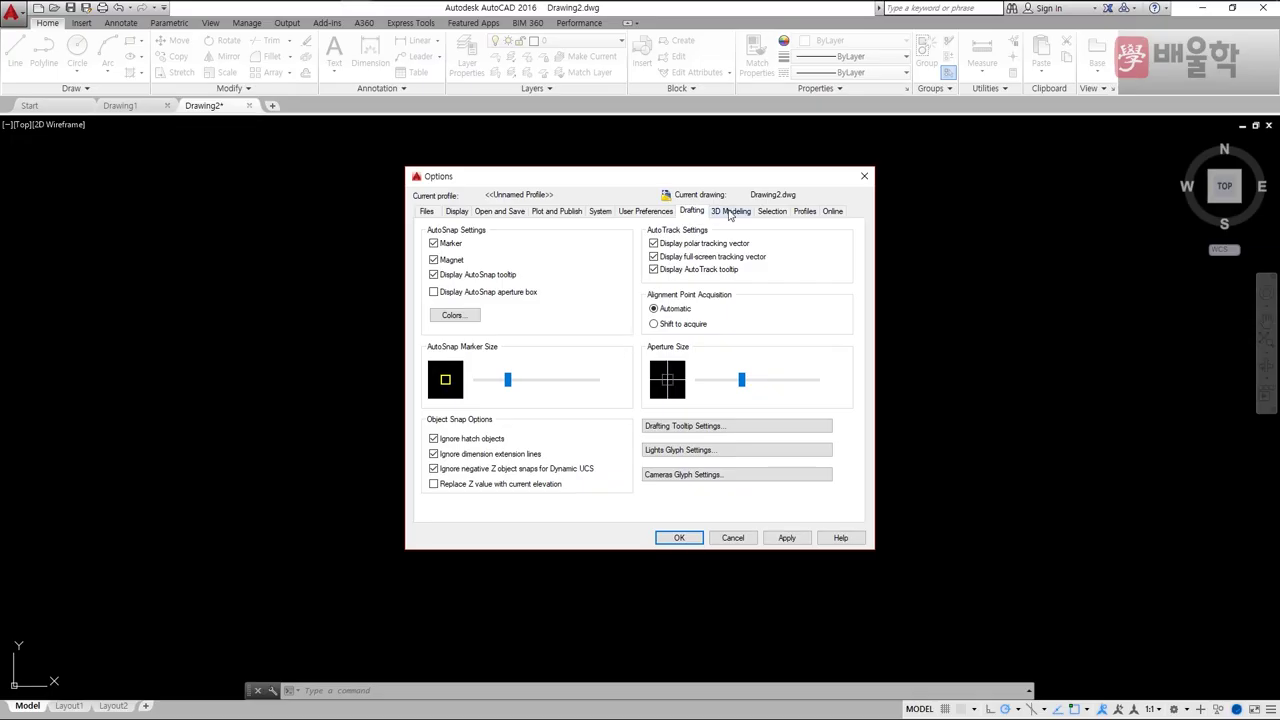
# - Turn off the ViewCube for the 2D Wireframe visual style and the display of the viewport controls
pyautogui.click(731, 212)
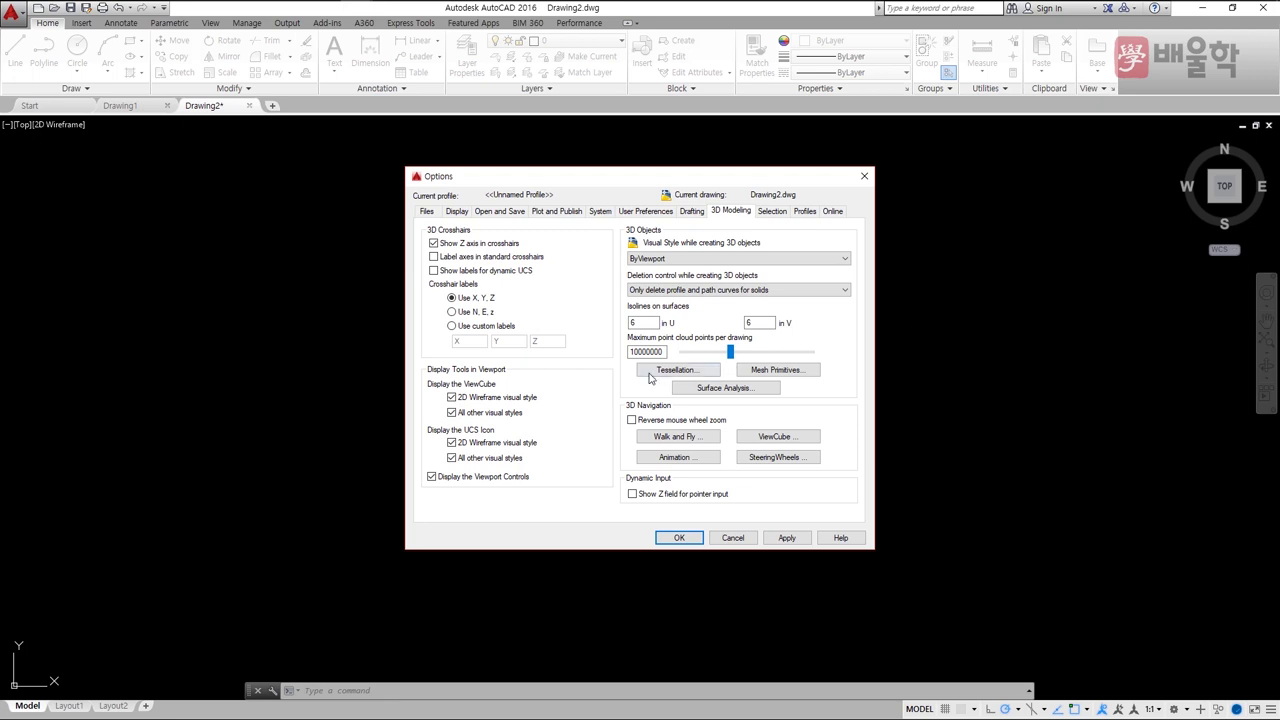
pyautogui.click(453, 399)
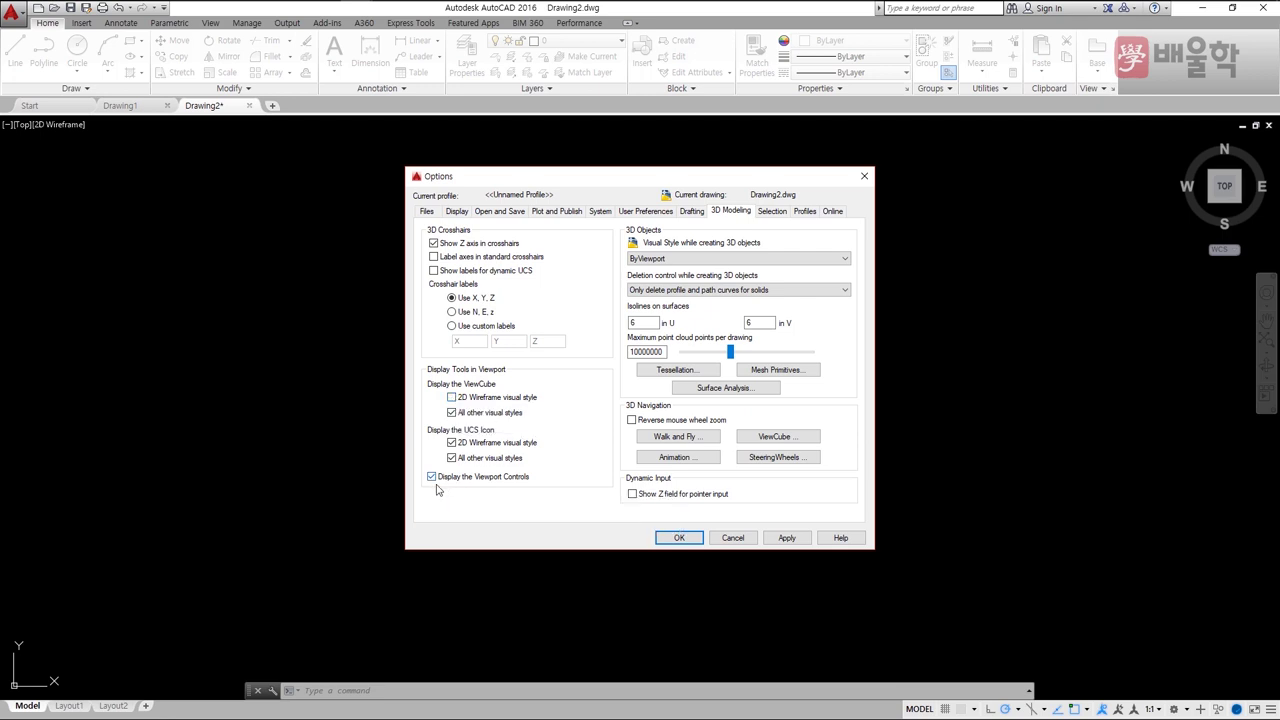
pyautogui.click(432, 477)
pyautogui.click(677, 539)
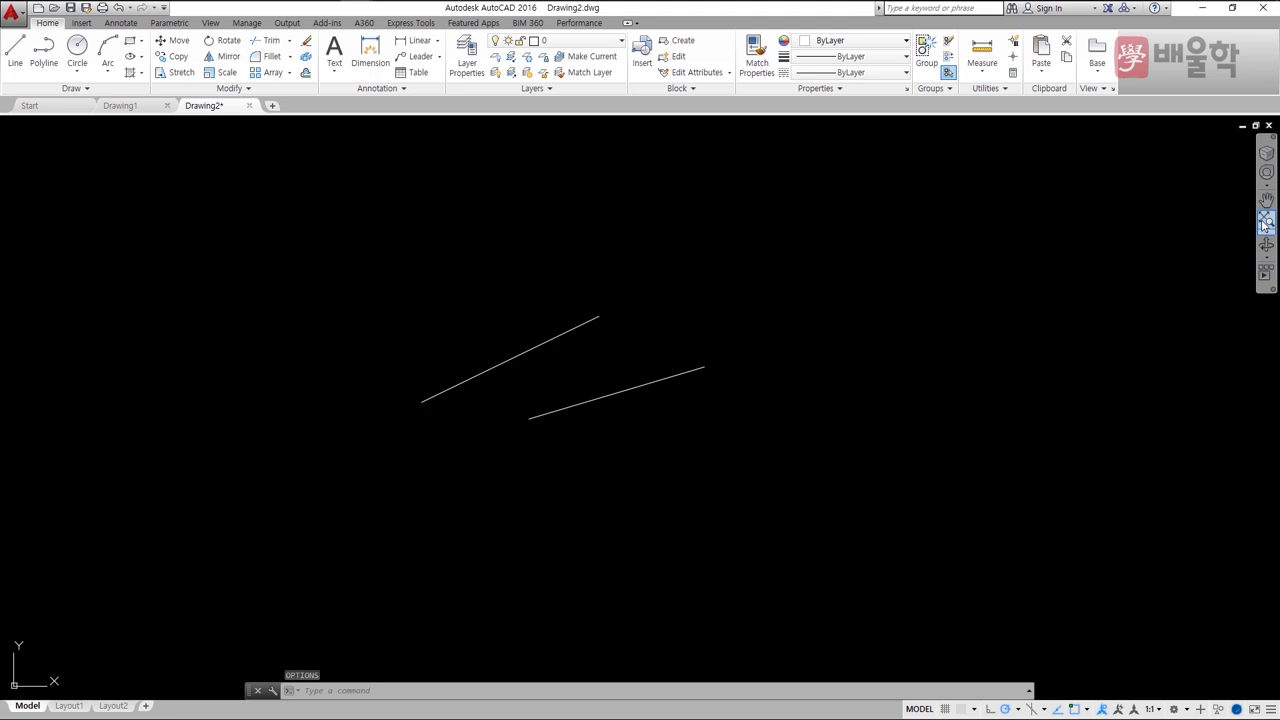
# - Close the navigation bar in the drawing area
pyautogui.click(1272, 140)
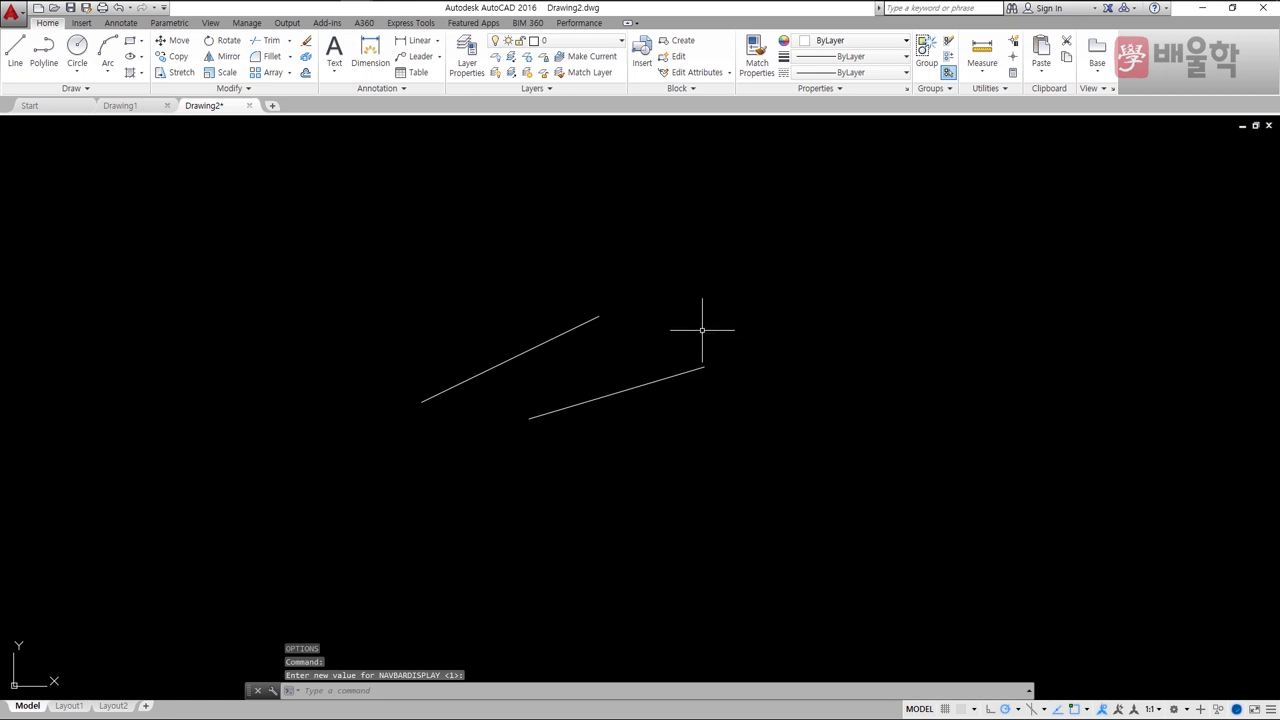
# - Reduce the pickbox size to its minimum in the selection options and test it by starting and cancelling the Erase command
pyautogui.write('op')
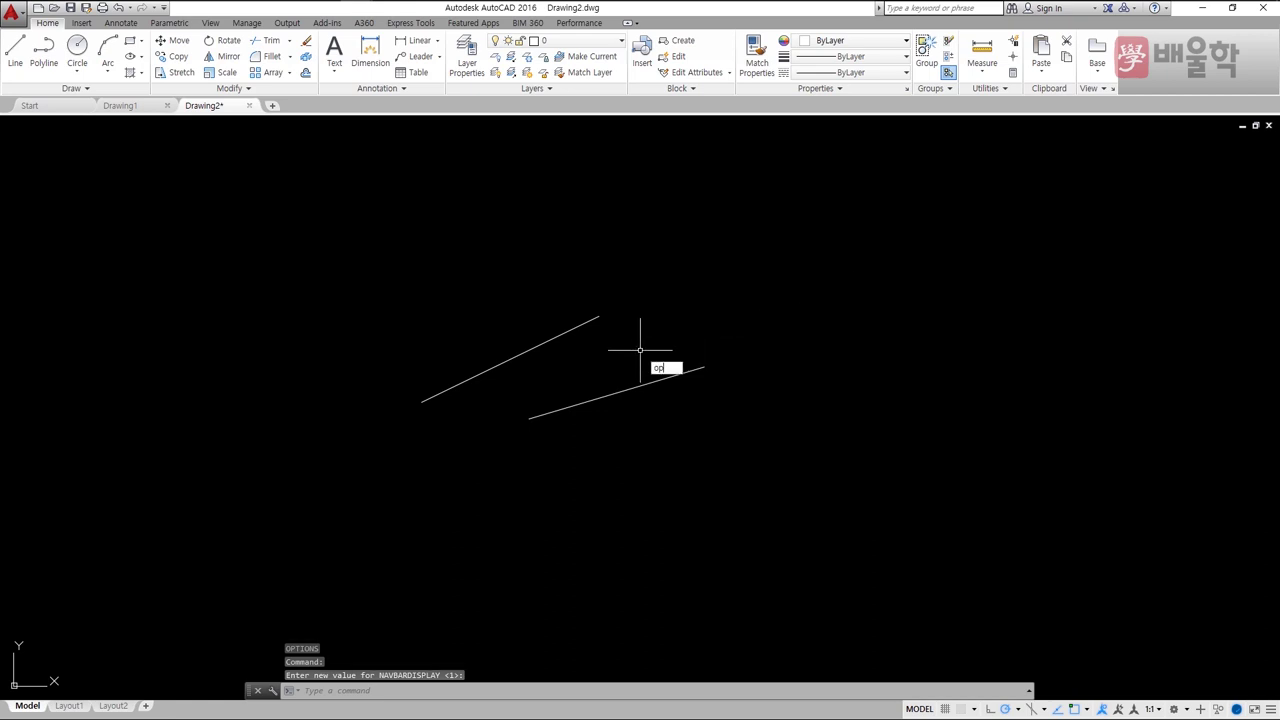
pyautogui.press('Return')
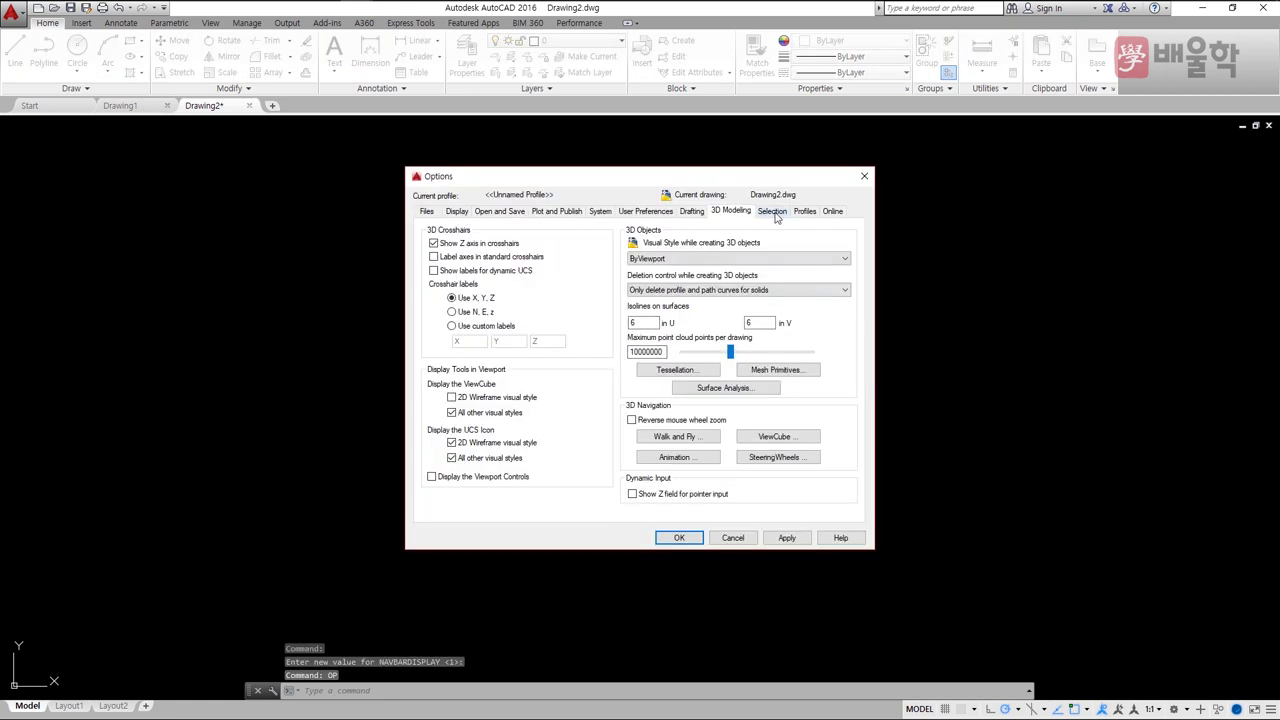
pyautogui.click(773, 212)
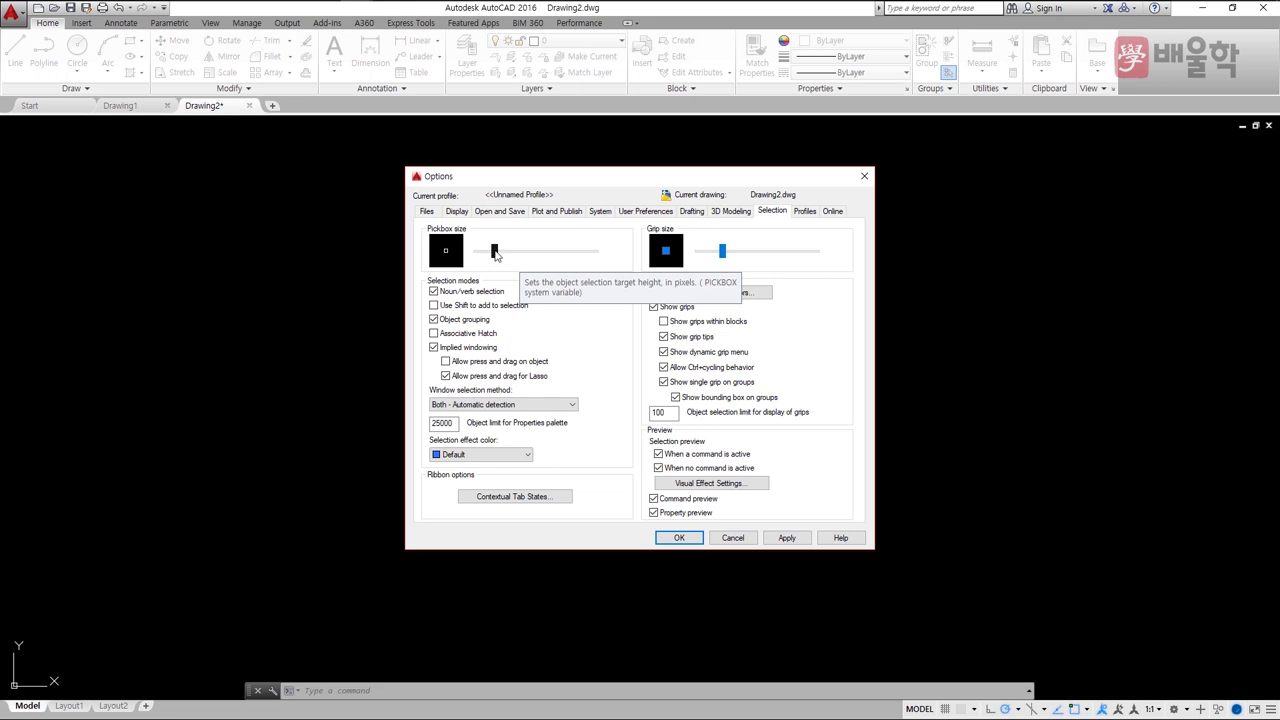
pyautogui.moveTo(496, 254); pyautogui.dragTo(481, 258)
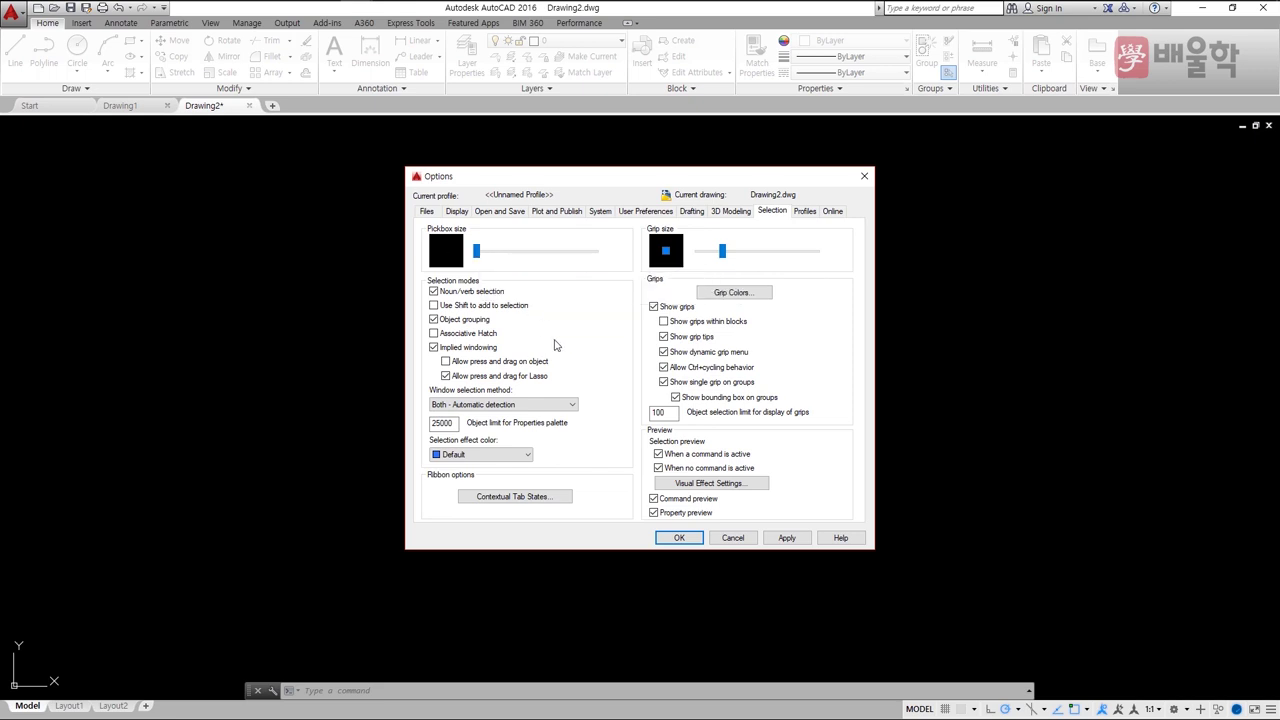
pyautogui.click(677, 539)
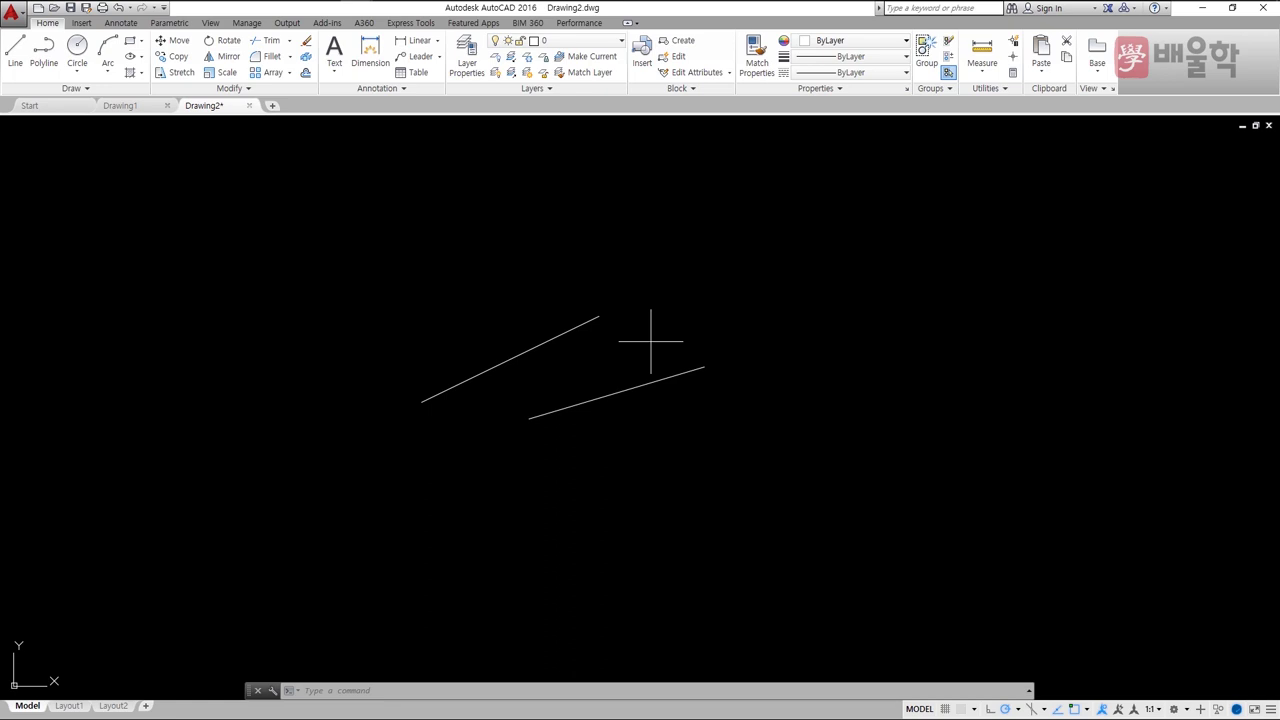
pyautogui.write('e')
pyautogui.press('Return')
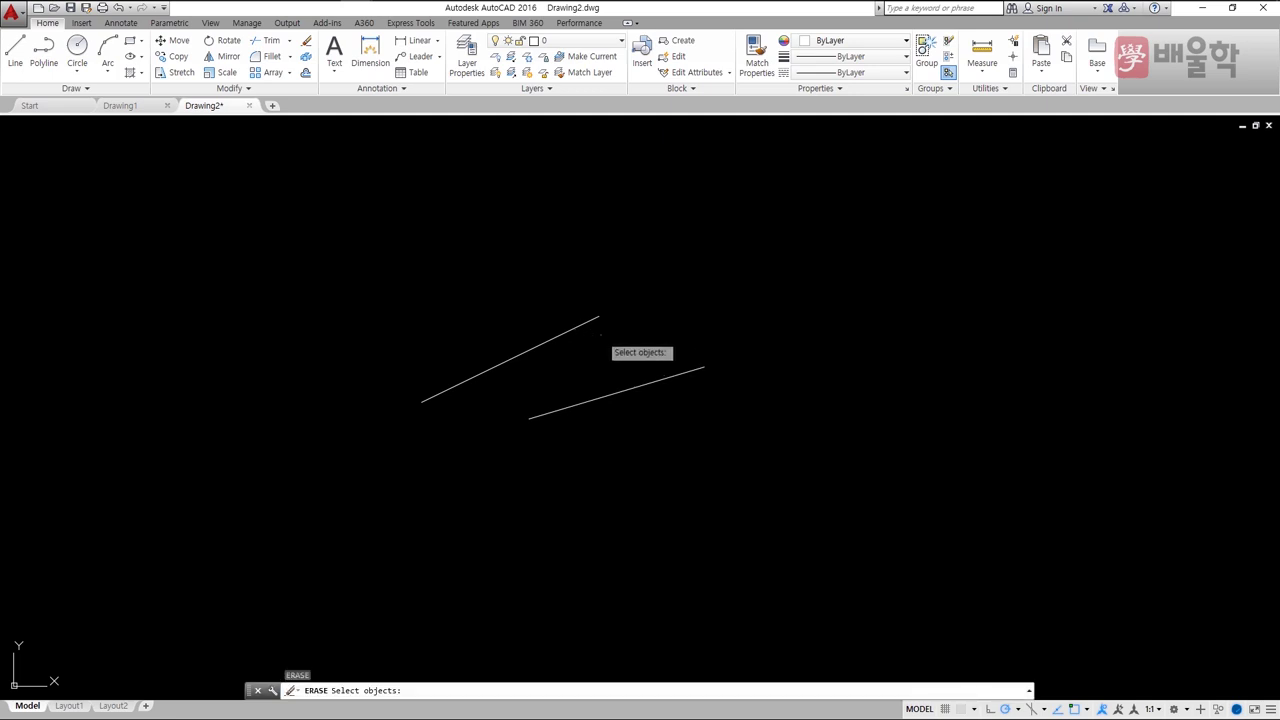
pyautogui.press('Escape')
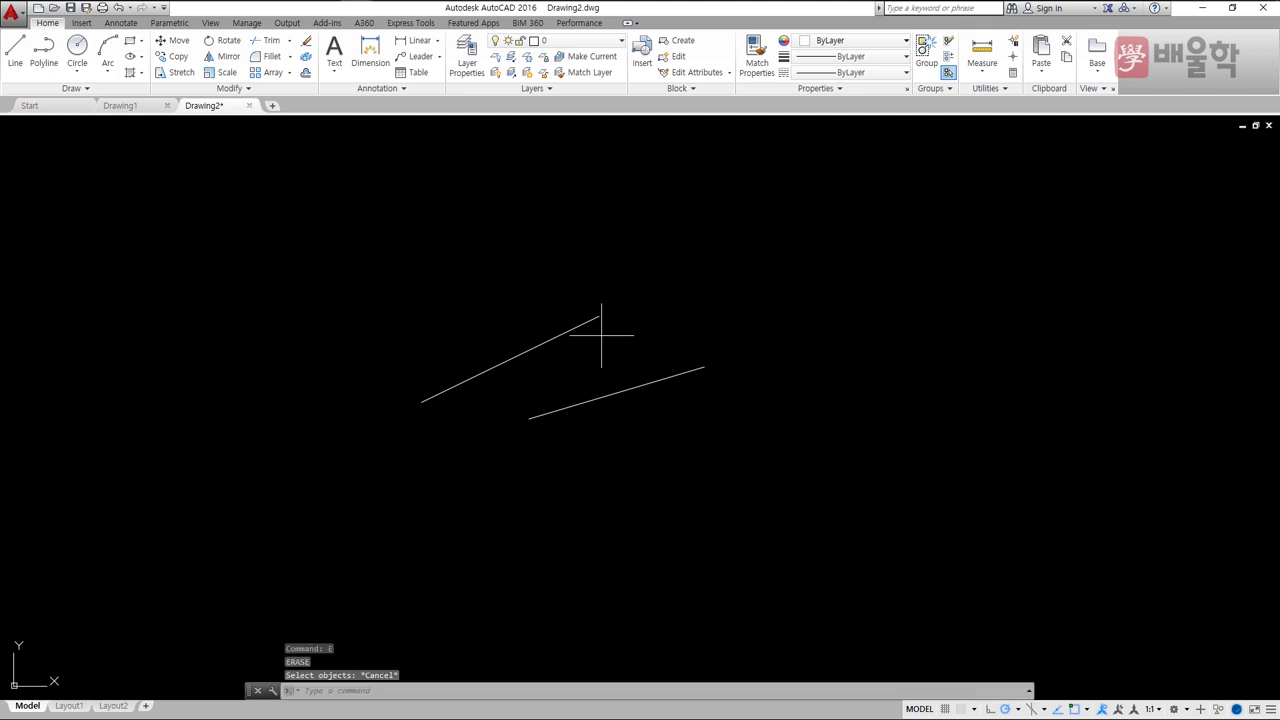
# - Increase the pickbox size in the selection options to roughly a third of its range
pyautogui.write('OP')
pyautogui.press('Return')
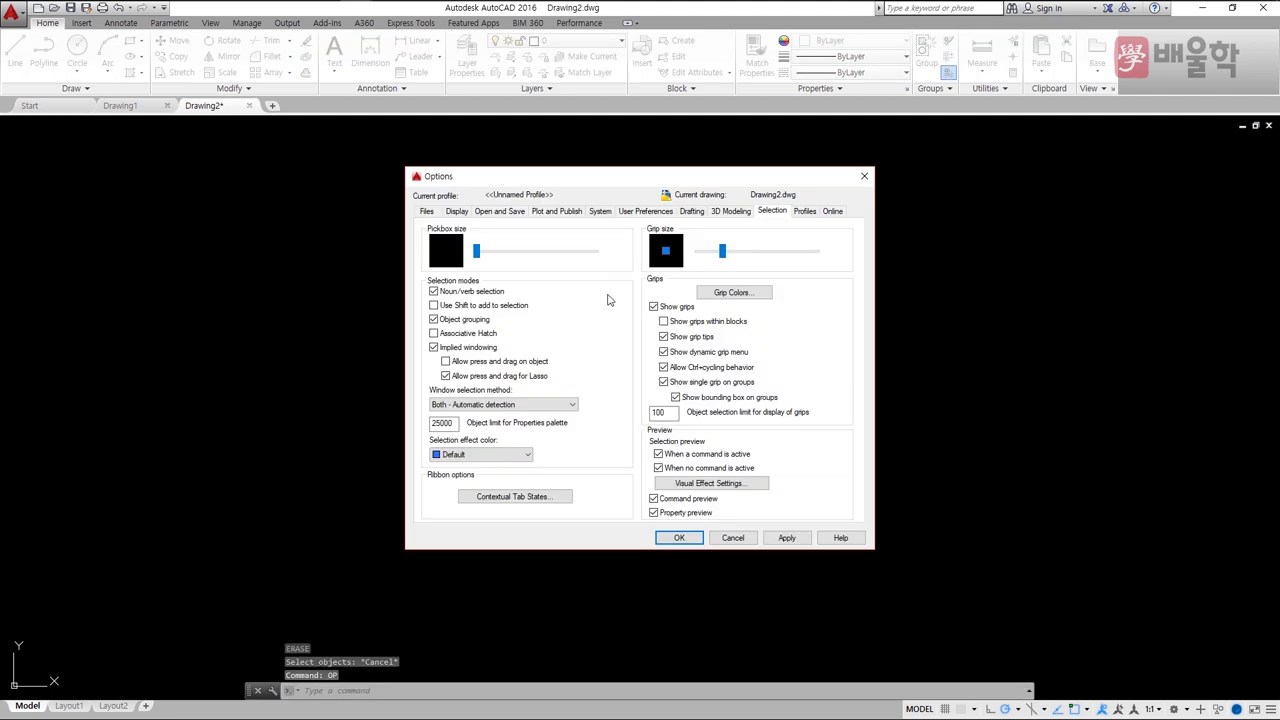
pyautogui.moveTo(477, 253); pyautogui.dragTo(514, 257)
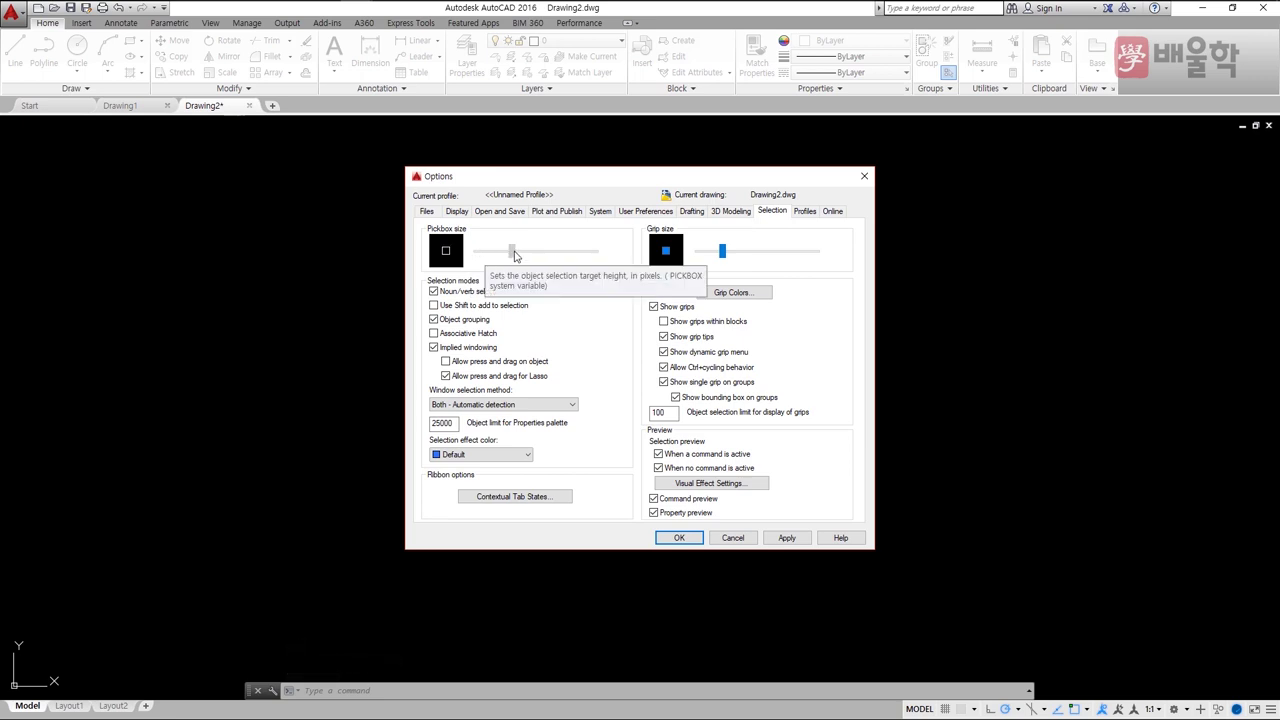
pyautogui.moveTo(517, 256); pyautogui.dragTo(520, 256)
pyautogui.click(677, 538)
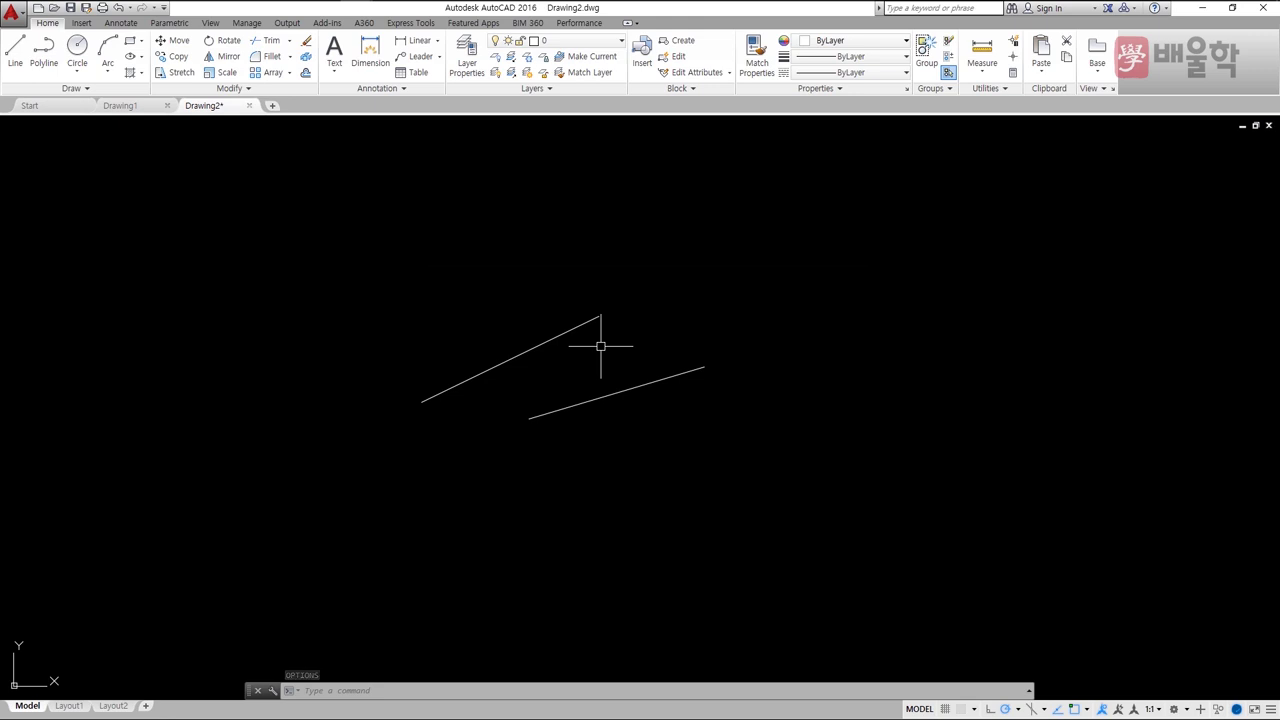
# - Erase both sloping lines, picking each one individually
pyautogui.write('e')
pyautogui.press('Return')
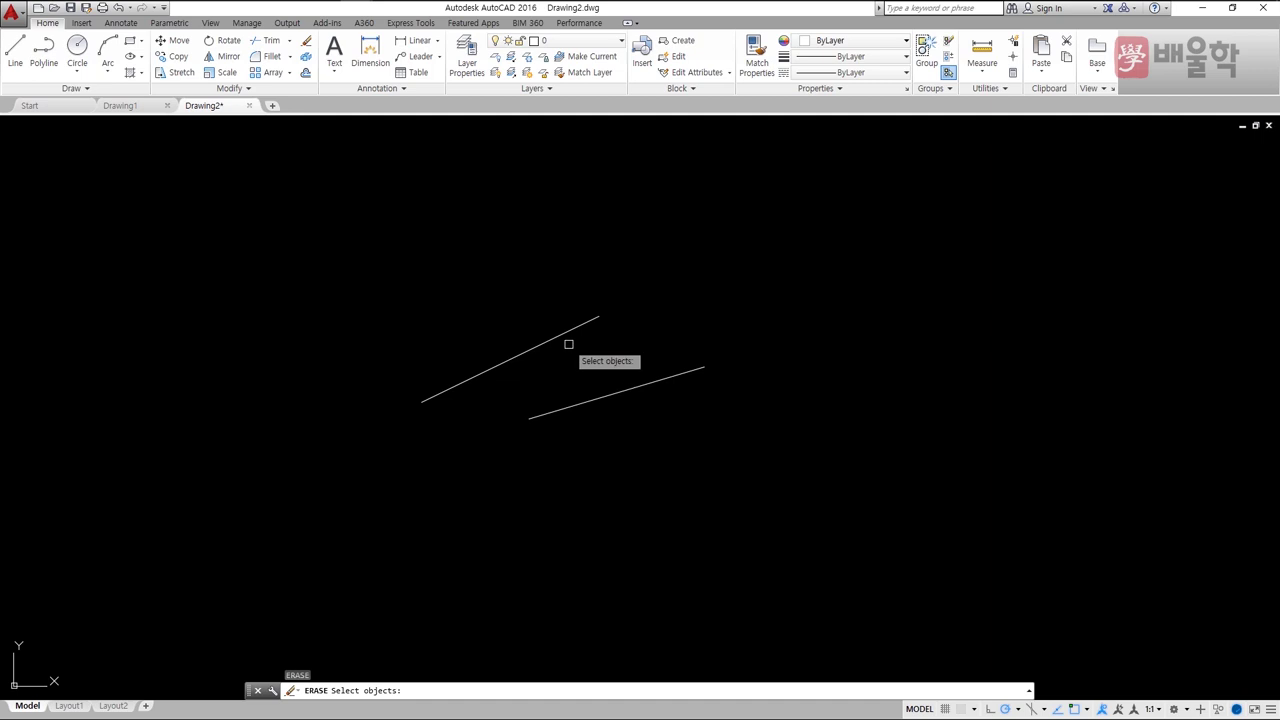
pyautogui.click(566, 334)
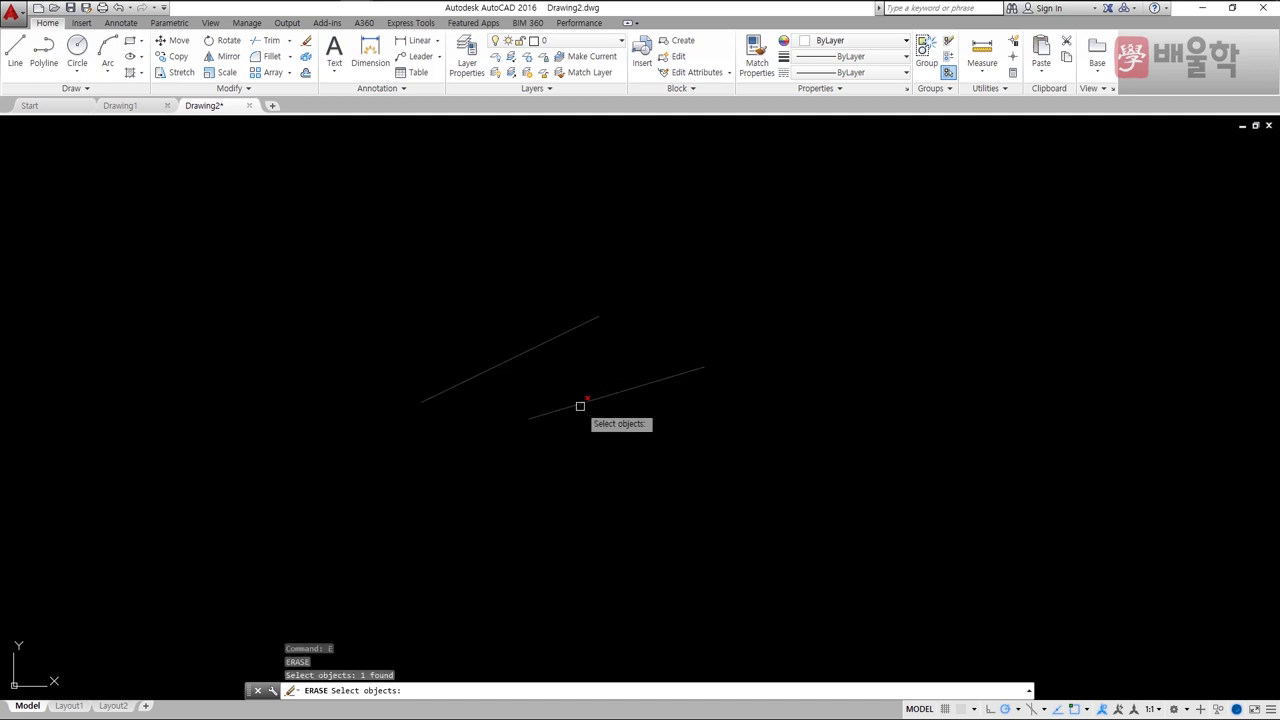
pyautogui.click(580, 403)
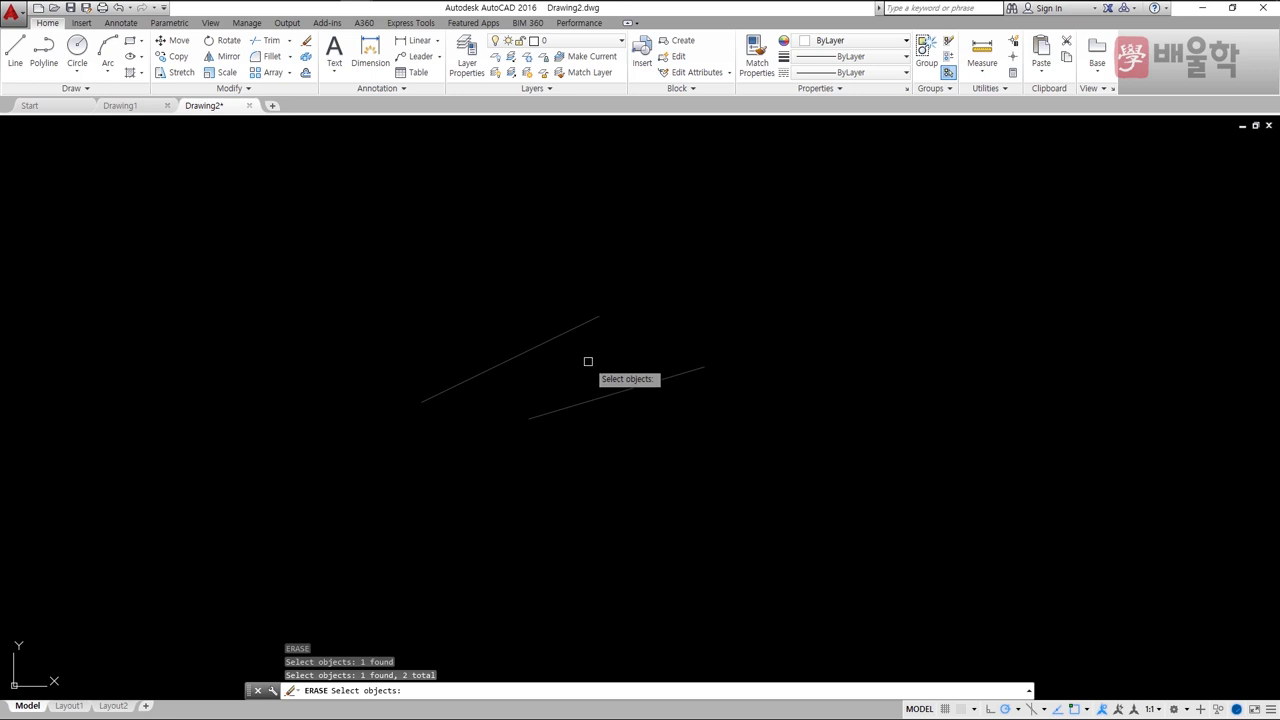
pyautogui.press('Return')
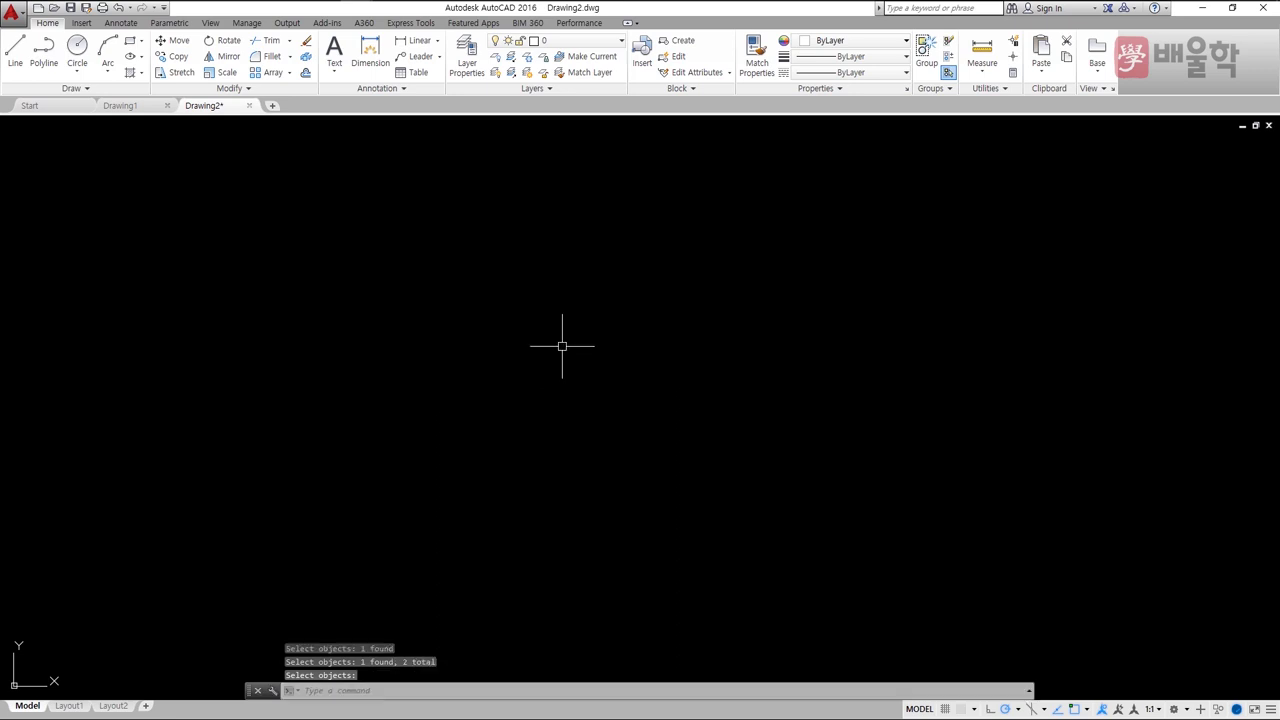
# - Examine the Noun/verb selection mode in the selection options
pyautogui.write('OP')
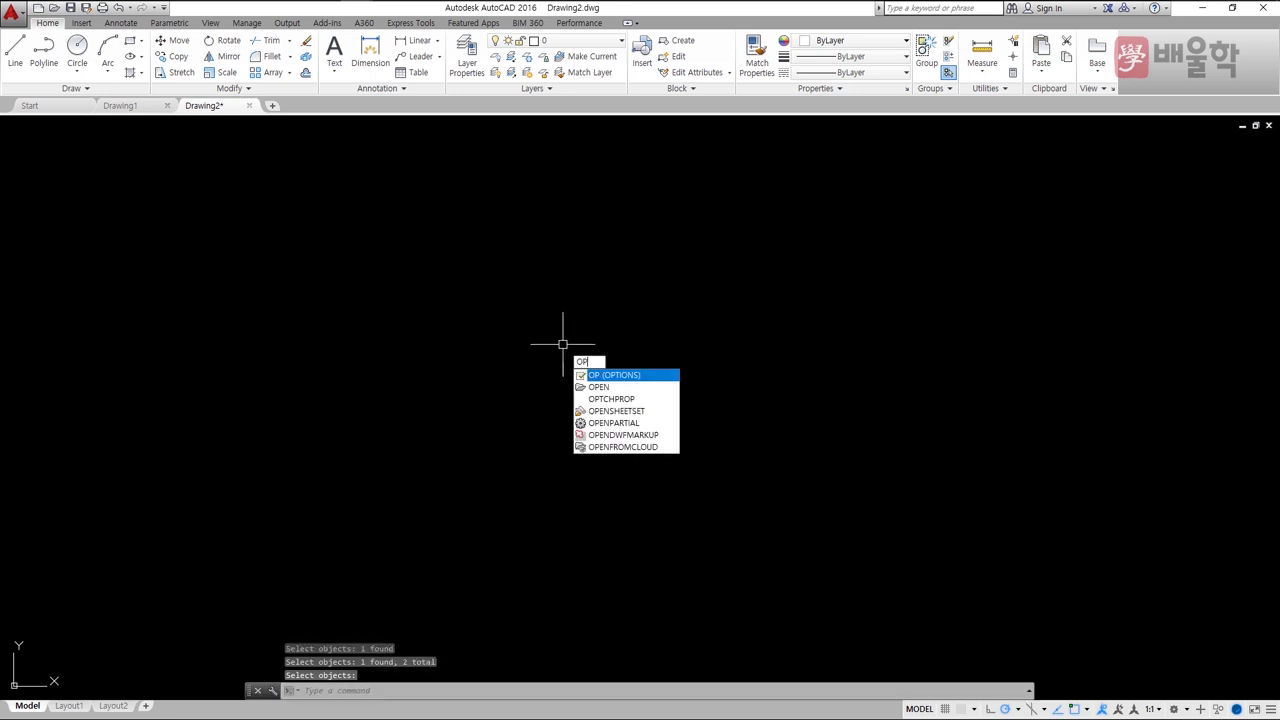
pyautogui.press('Return')
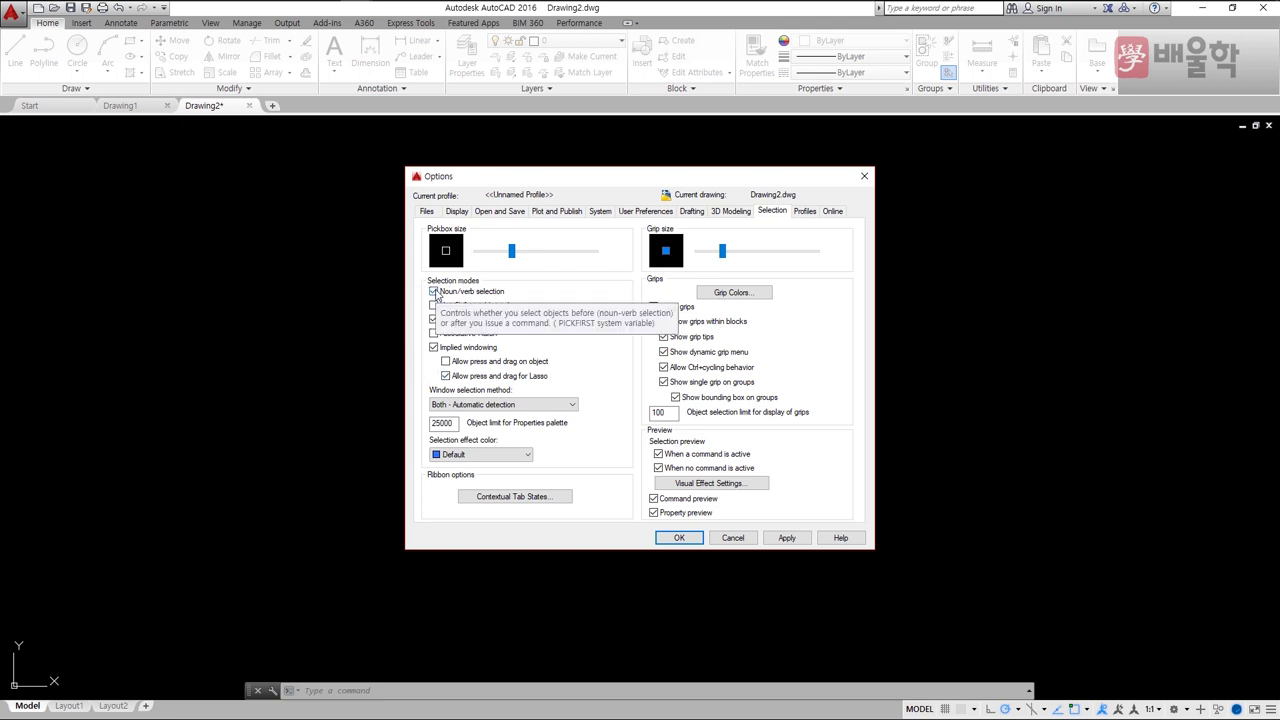
pyautogui.click(678, 539)
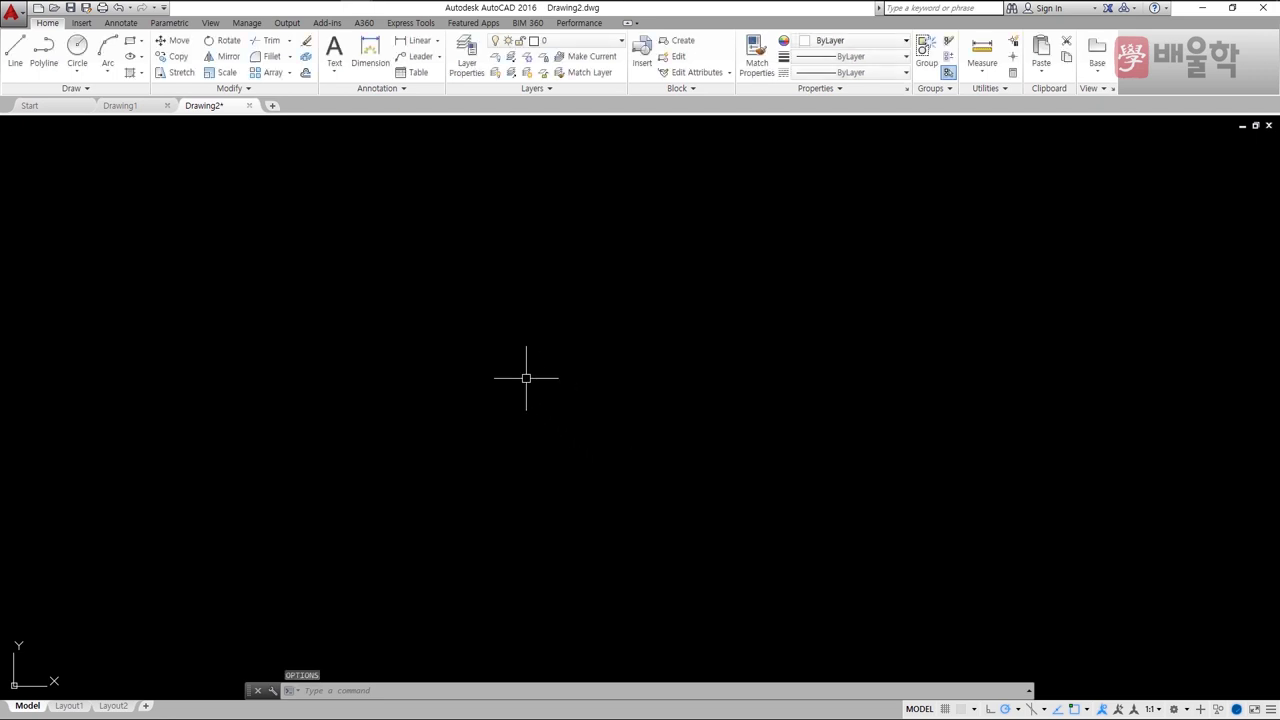
# - Draw a single sloping line about 90 units long, rising at about 24°, near the middle of the drawing area
pyautogui.write('l')
pyautogui.press('Return')
pyautogui.click(479, 373)
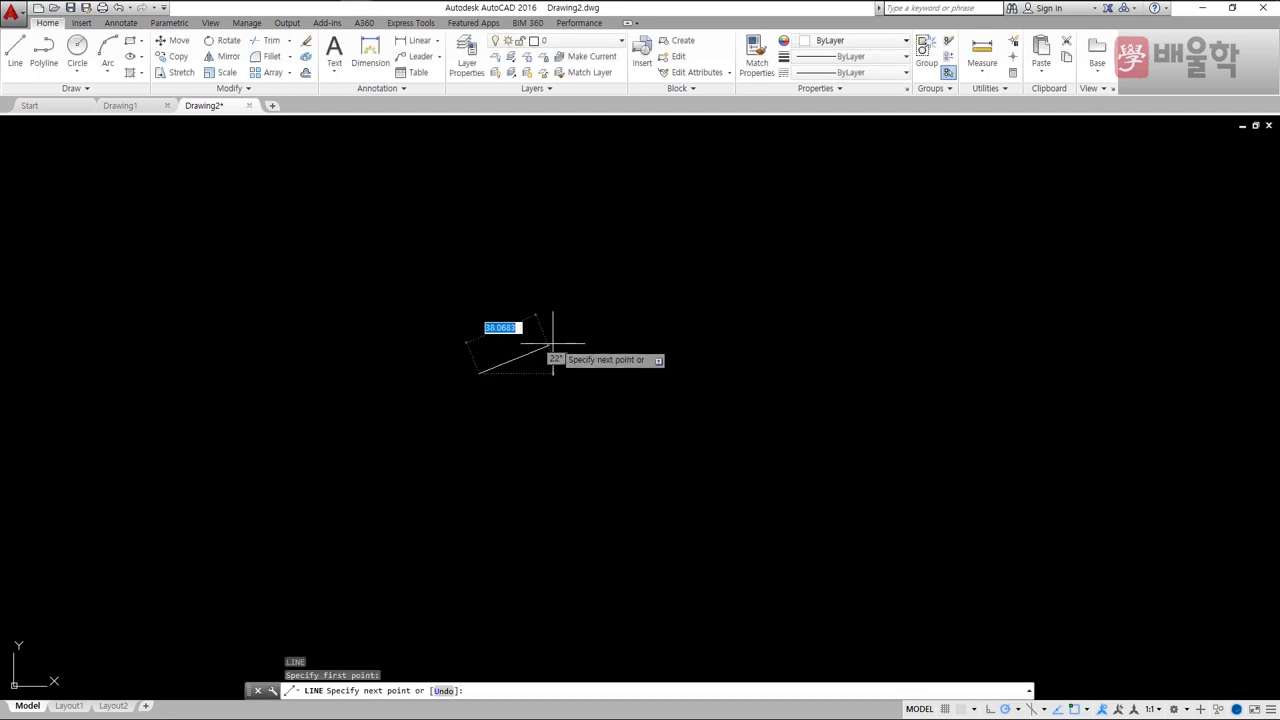
pyautogui.click(640, 301)
pyautogui.press('Return')
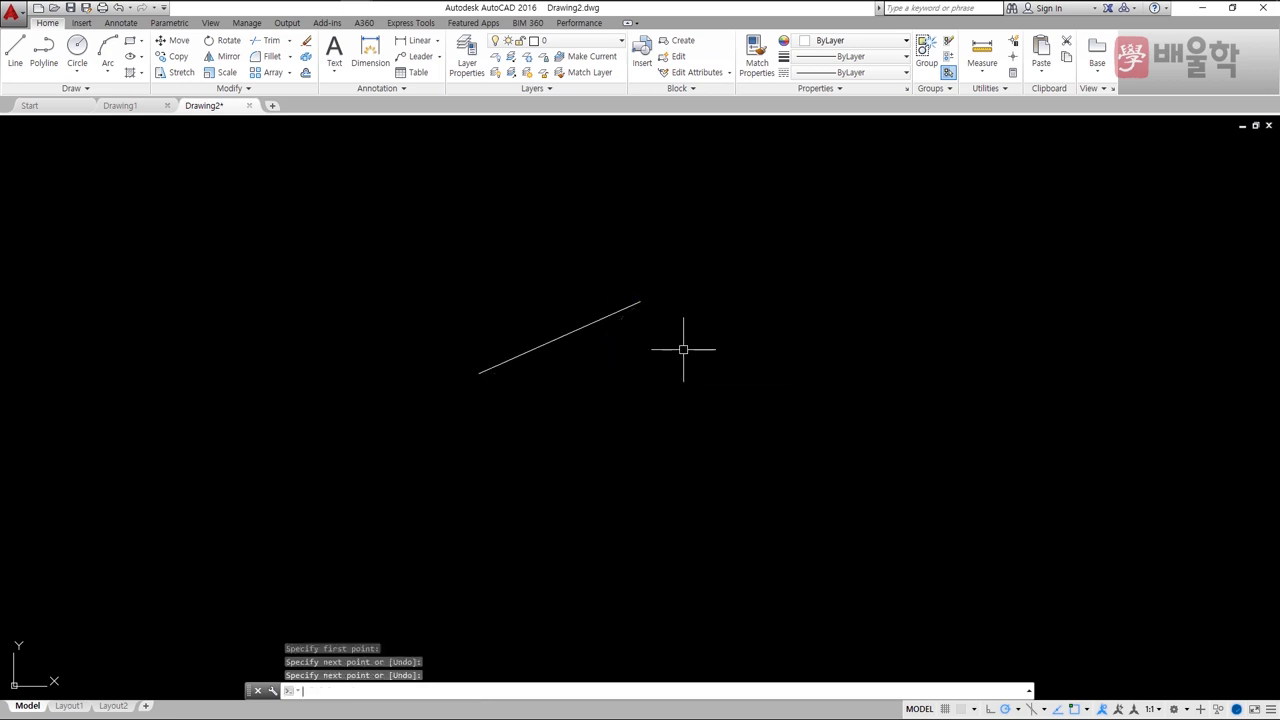
# - Change the sloping line's color to Red by selecting it first, and deselect it
pyautogui.click(578, 327)
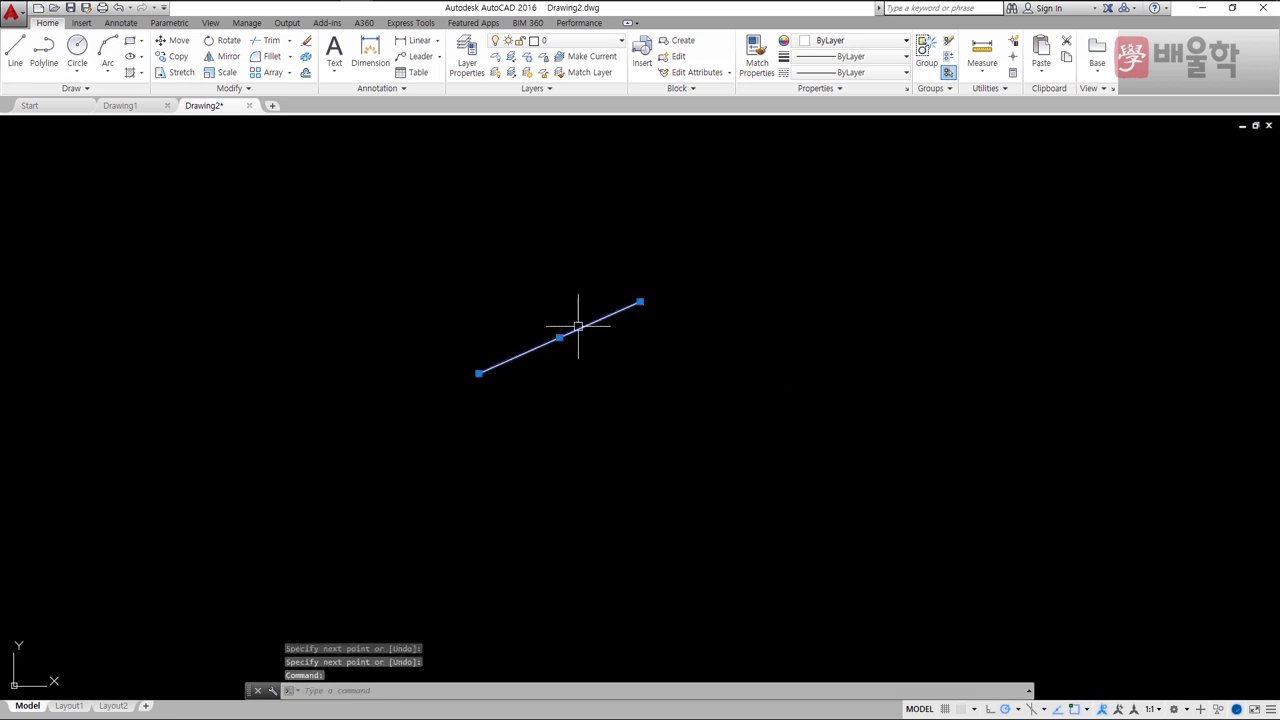
pyautogui.click(839, 42)
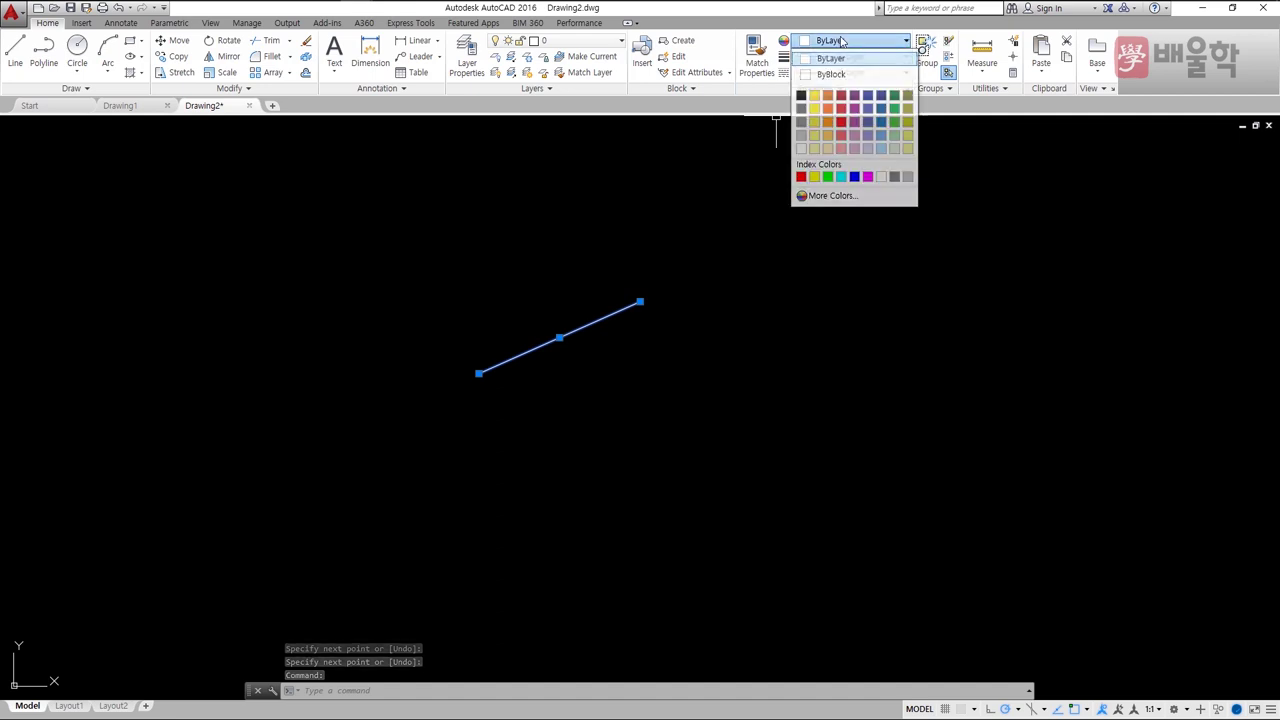
pyautogui.click(801, 176)
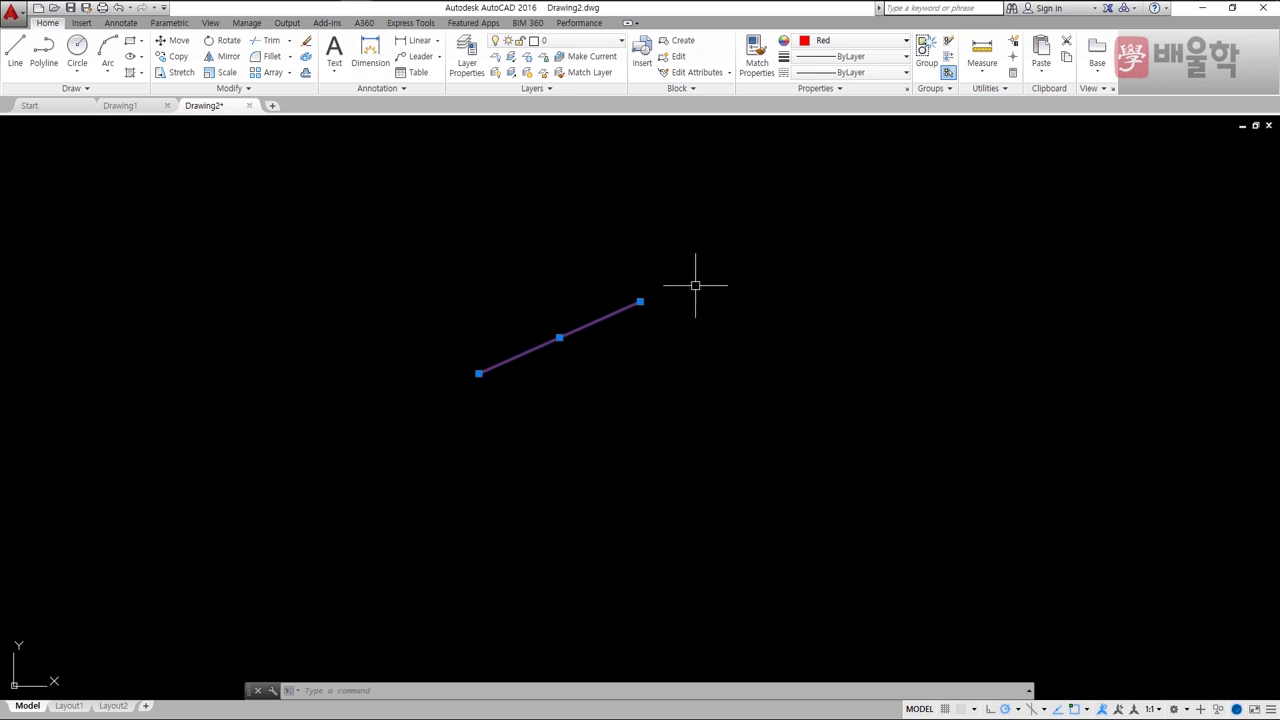
pyautogui.press('Escape')
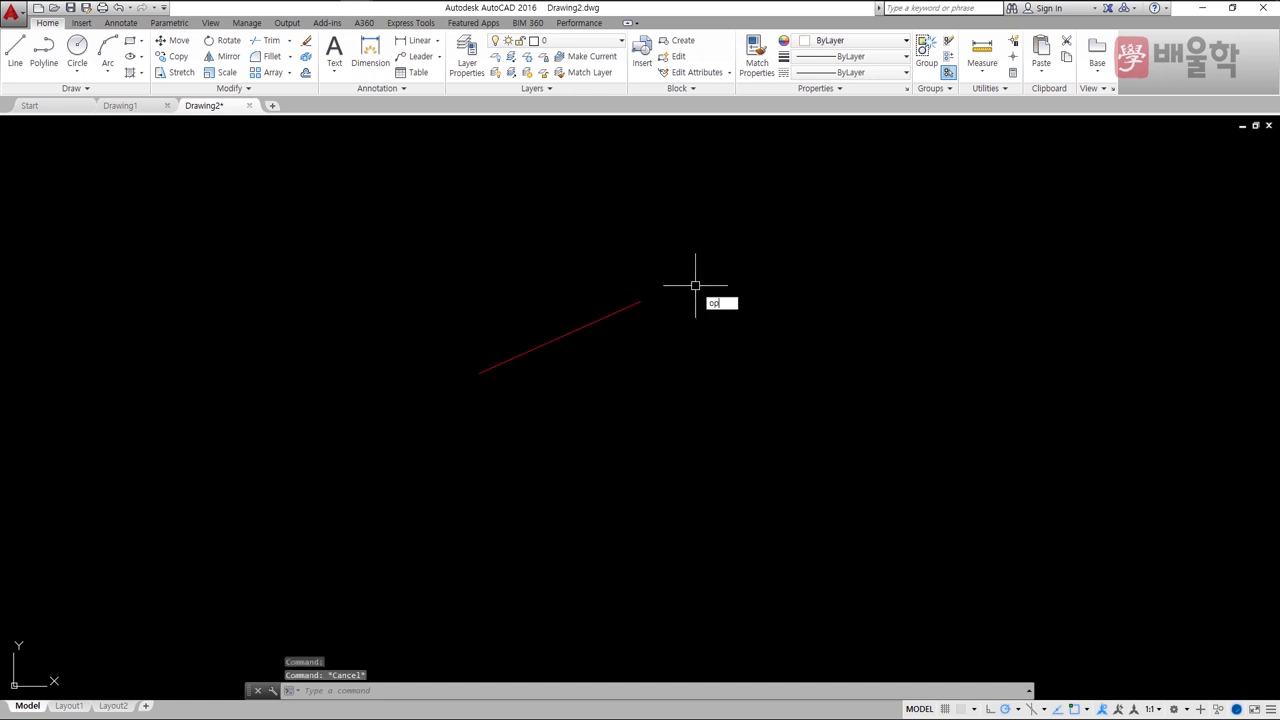
# - Turn off Noun/verb selection in the selection options
pyautogui.write('OP')
pyautogui.press('Return')
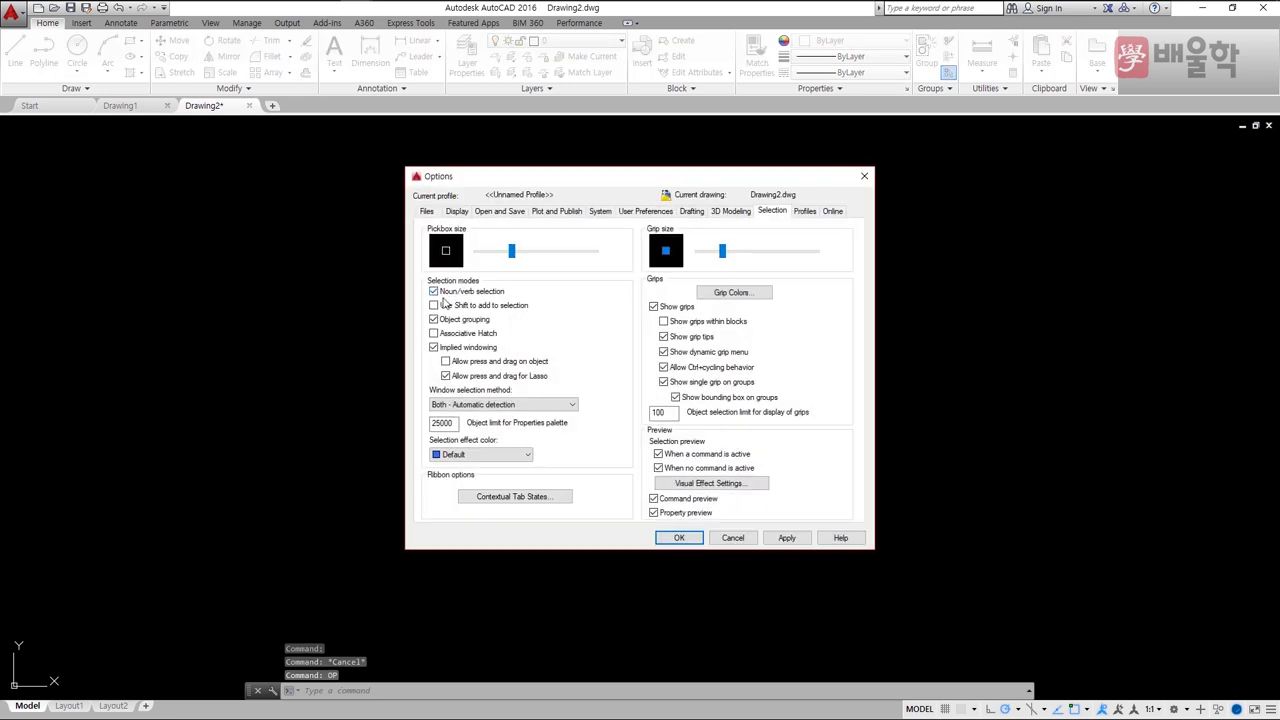
pyautogui.click(679, 538)
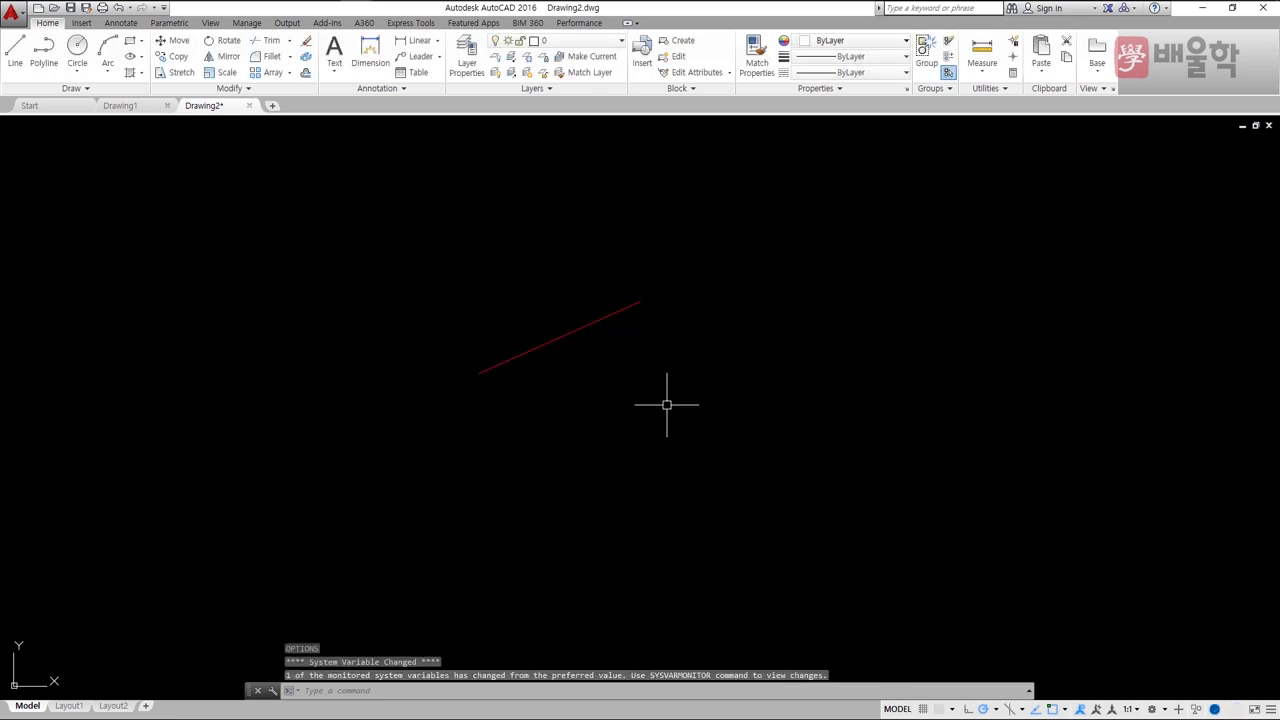
# - Try to change the preselected line's color to the index color Yellow, and deselect the line
pyautogui.click(598, 319)
pyautogui.click(833, 41)
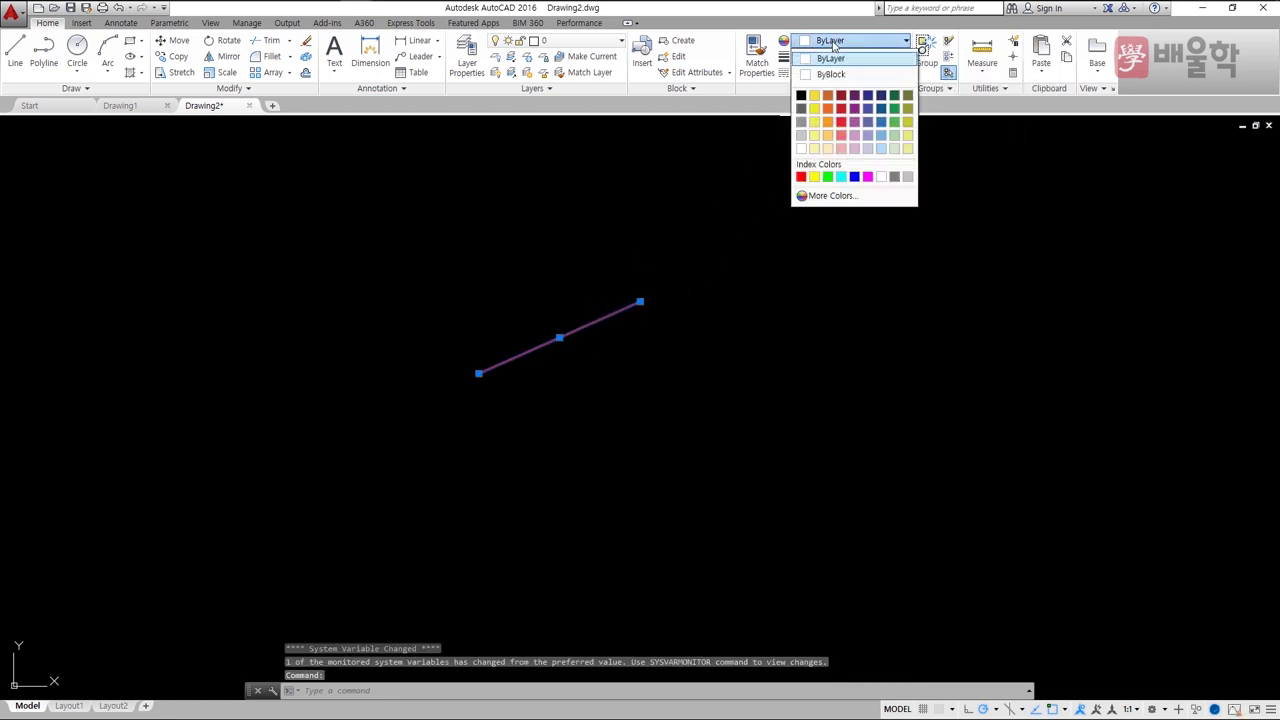
pyautogui.click(815, 178)
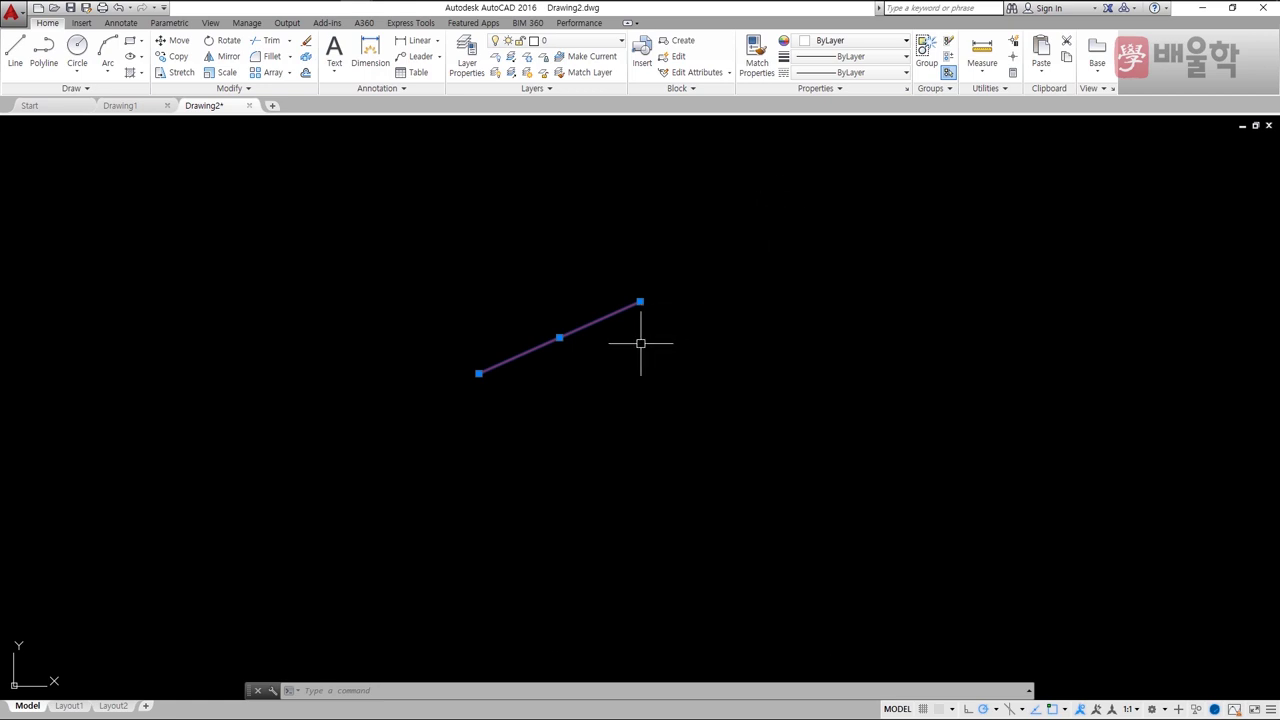
pyautogui.press('Escape')
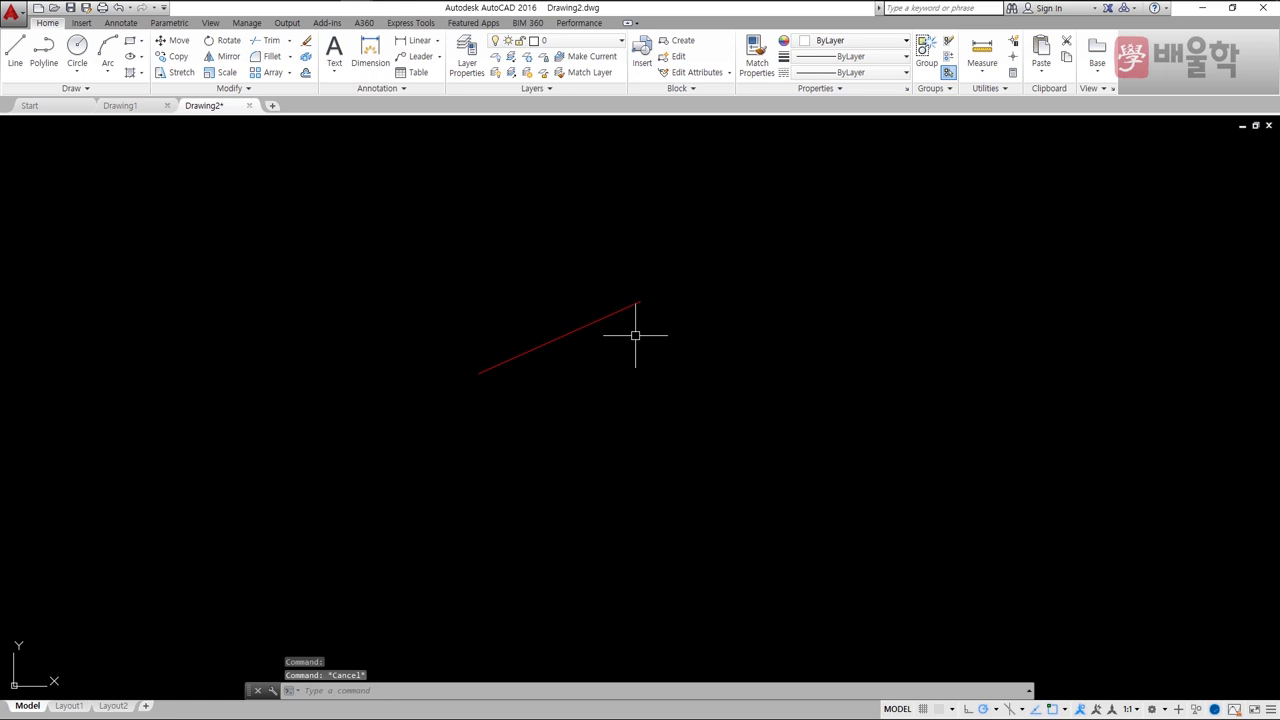
# - Open the object properties with the PR command and set the sloping line's color to Yellow
pyautogui.write('PR')
pyautogui.press('Return')
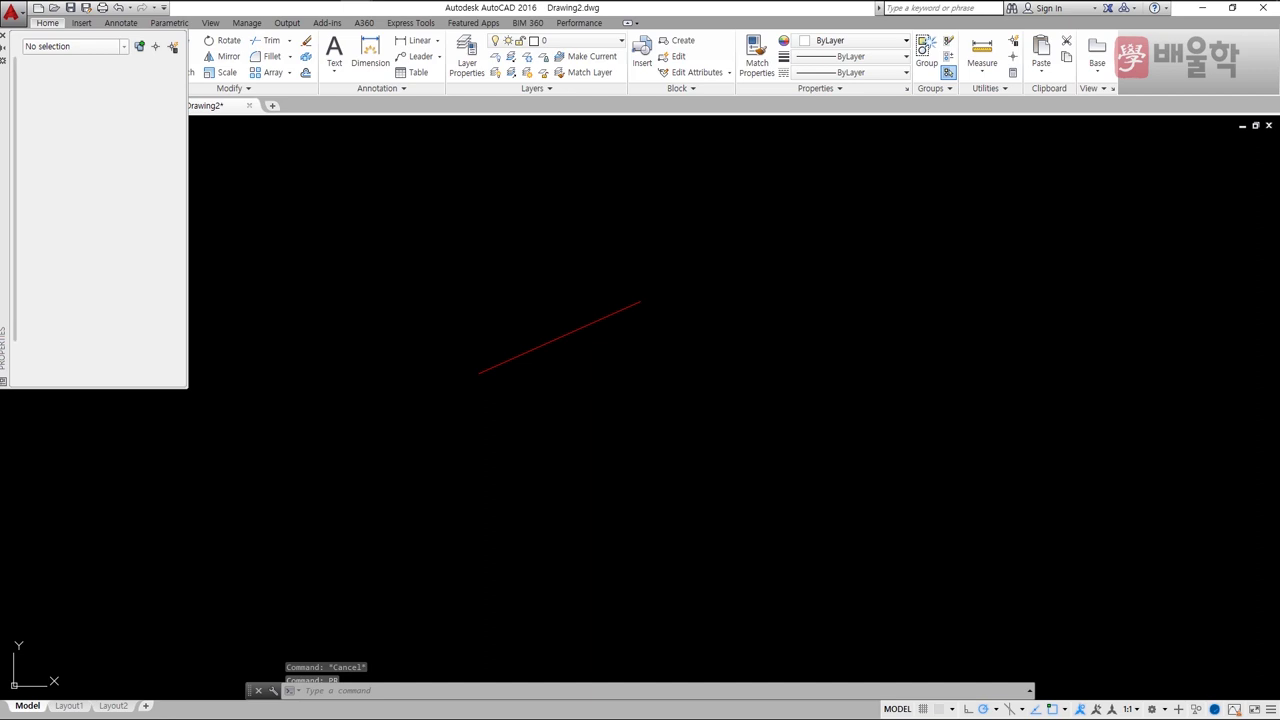
pyautogui.click(523, 353)
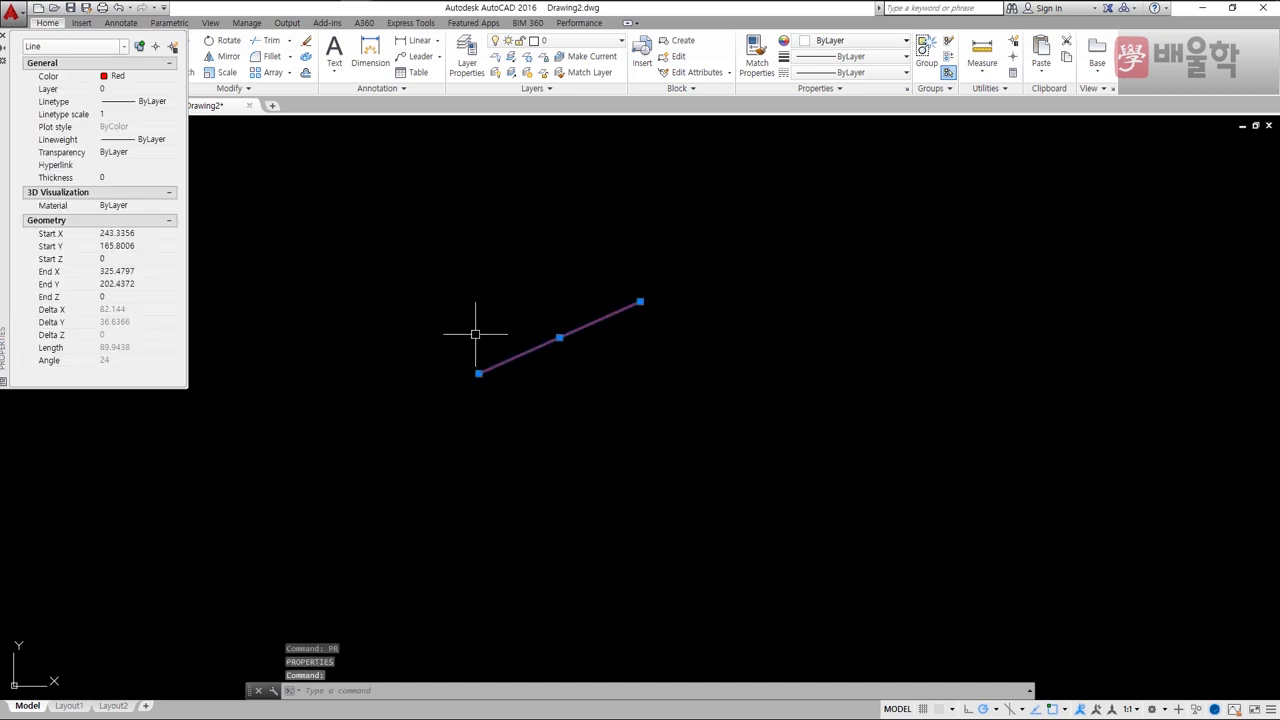
pyautogui.click(126, 78)
pyautogui.click(128, 77)
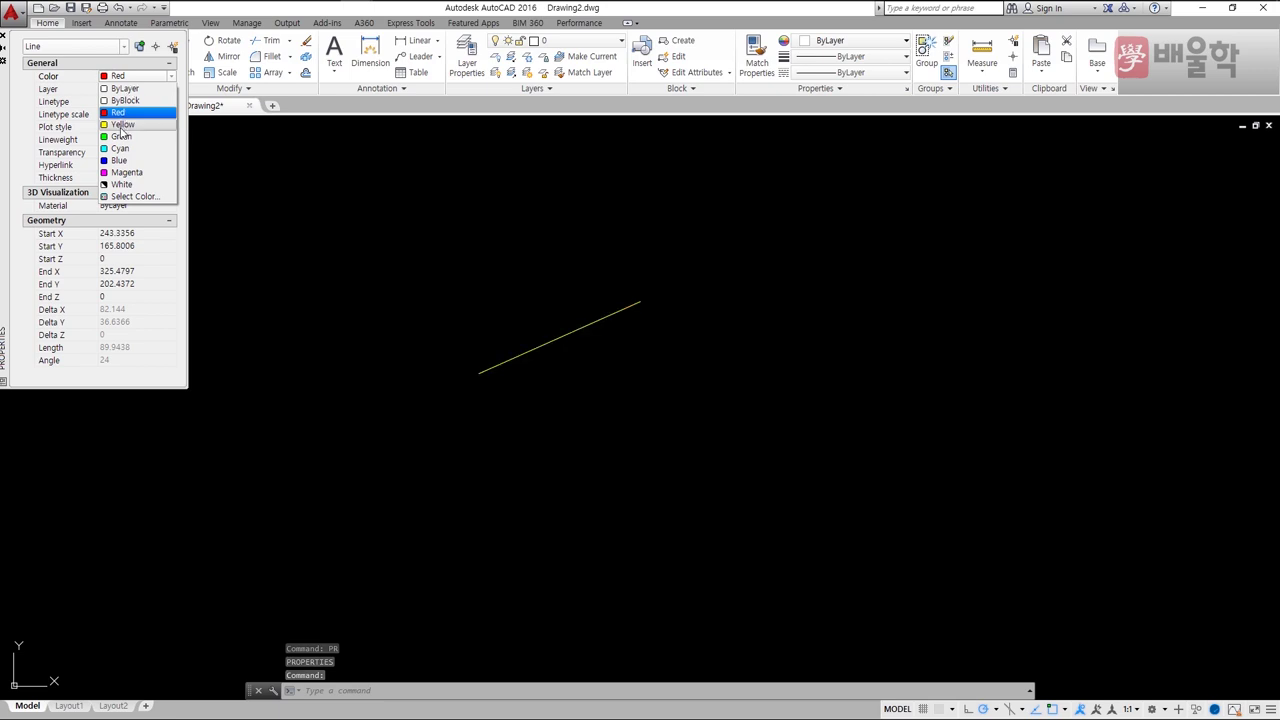
pyautogui.click(122, 125)
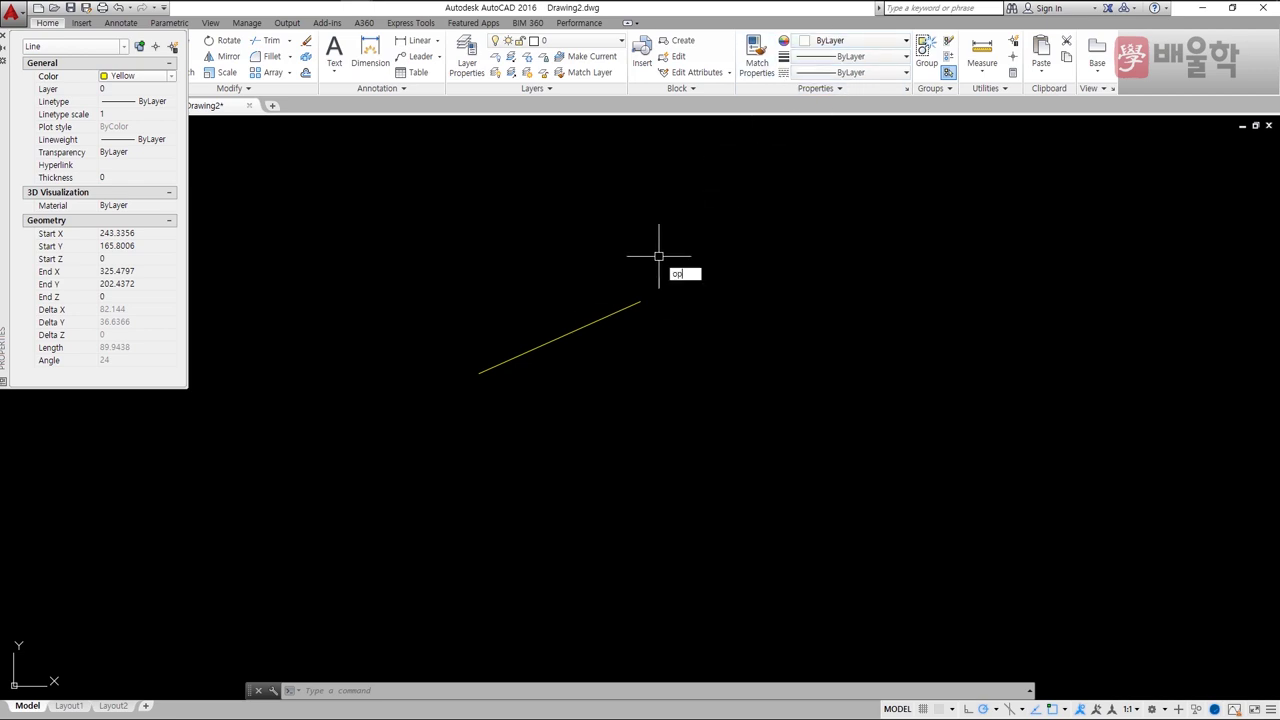
# - Turn Noun/verb selection back on in the selection options
pyautogui.press('Return')
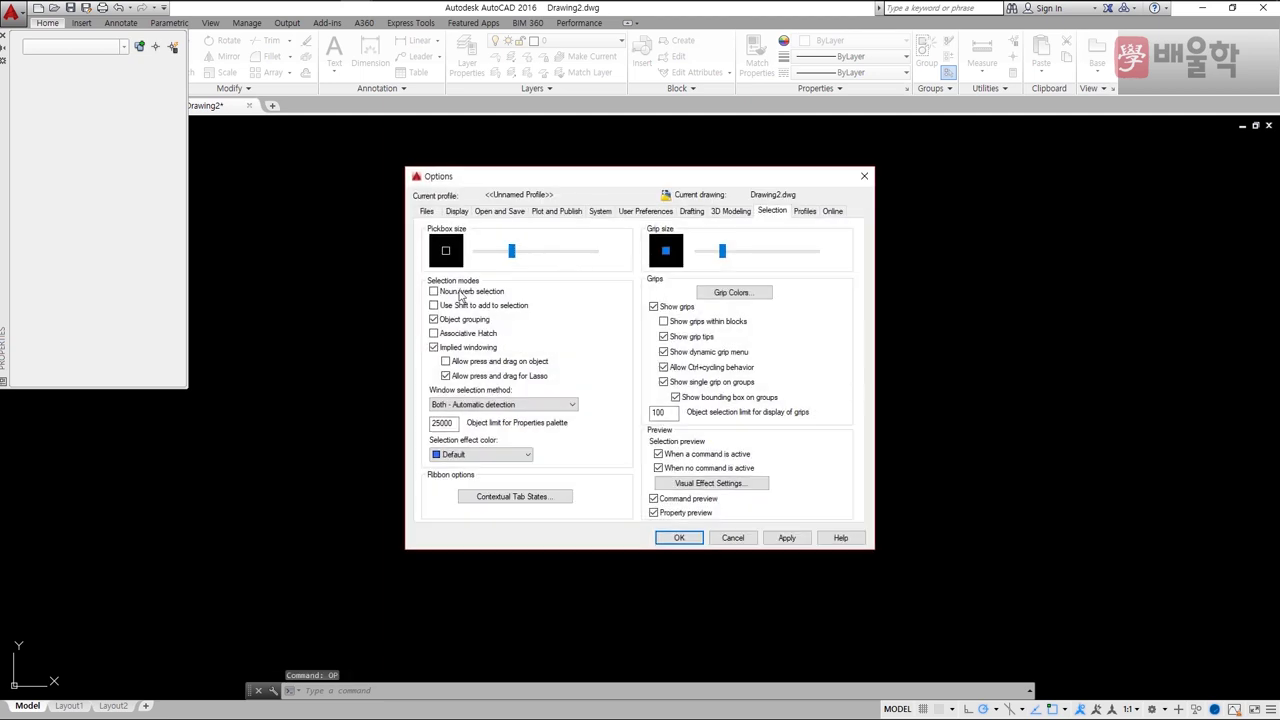
pyautogui.click(440, 293)
pyautogui.click(678, 538)
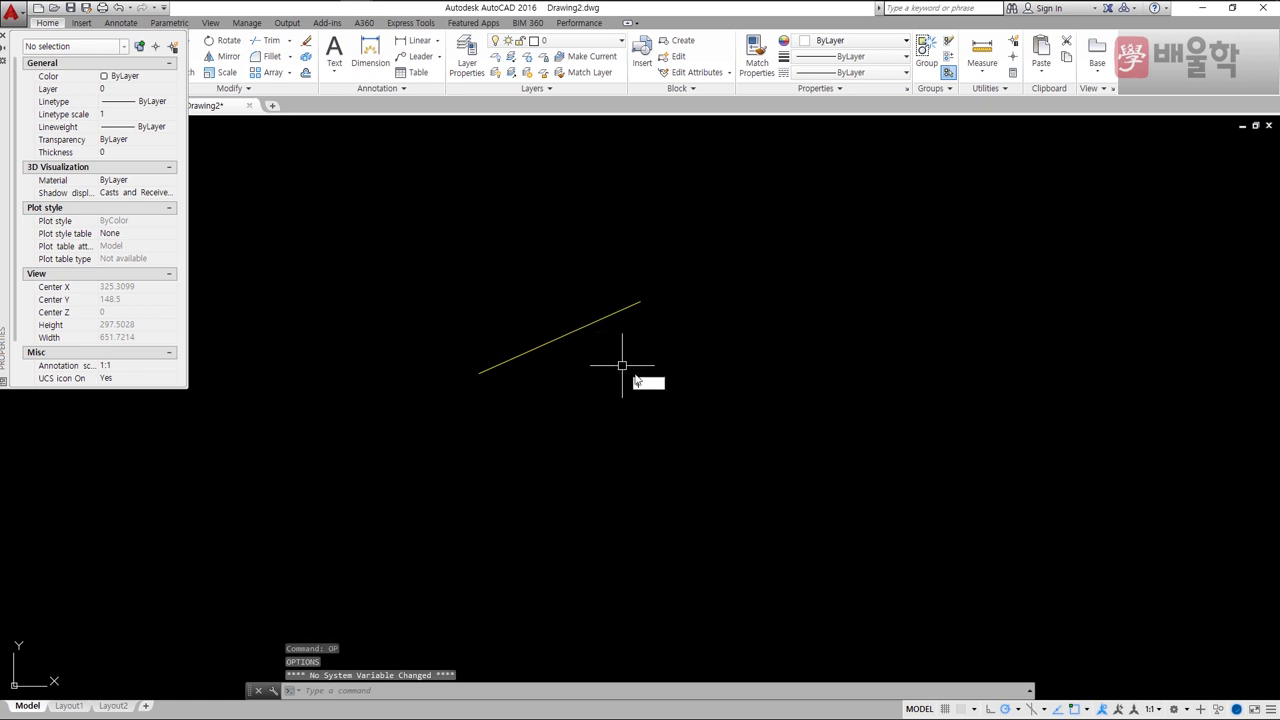
# - Draw a sloping line about 80 units long at roughly 21°, below and to the right of the yellow line
pyautogui.write('l')
pyautogui.press('Return')
pyautogui.click(592, 394)
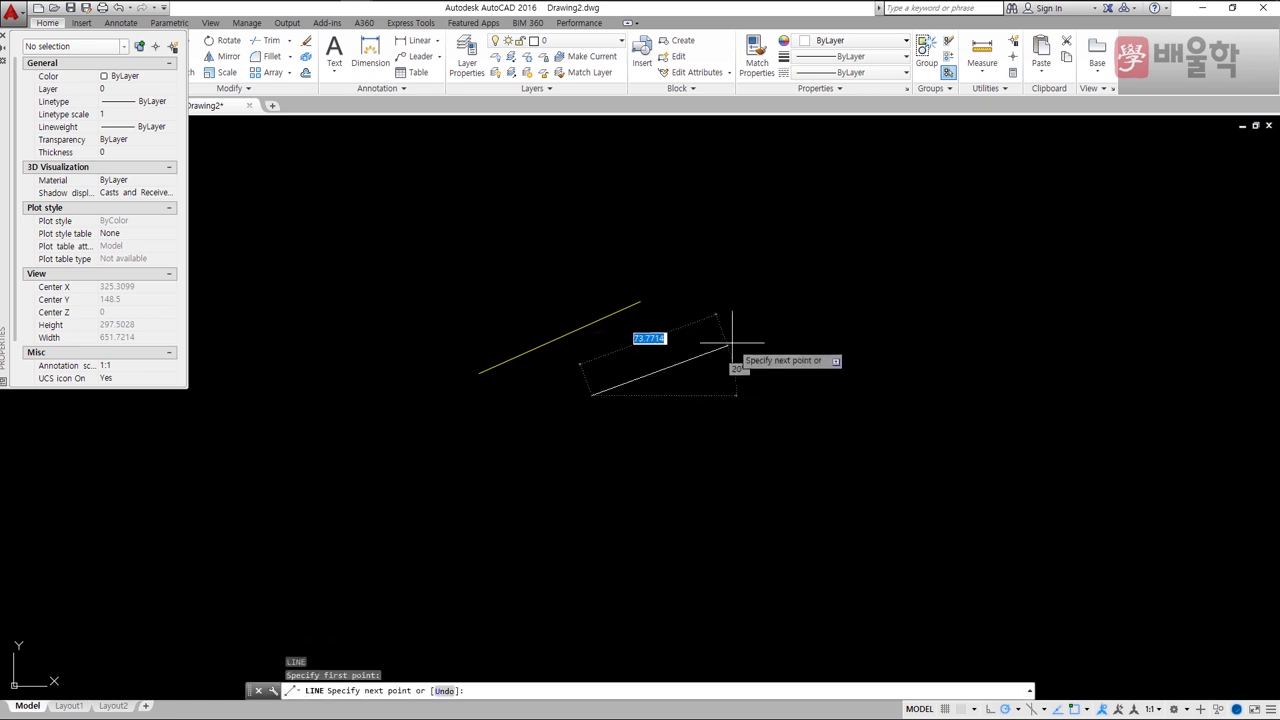
pyautogui.click(738, 341)
pyautogui.press('Return')
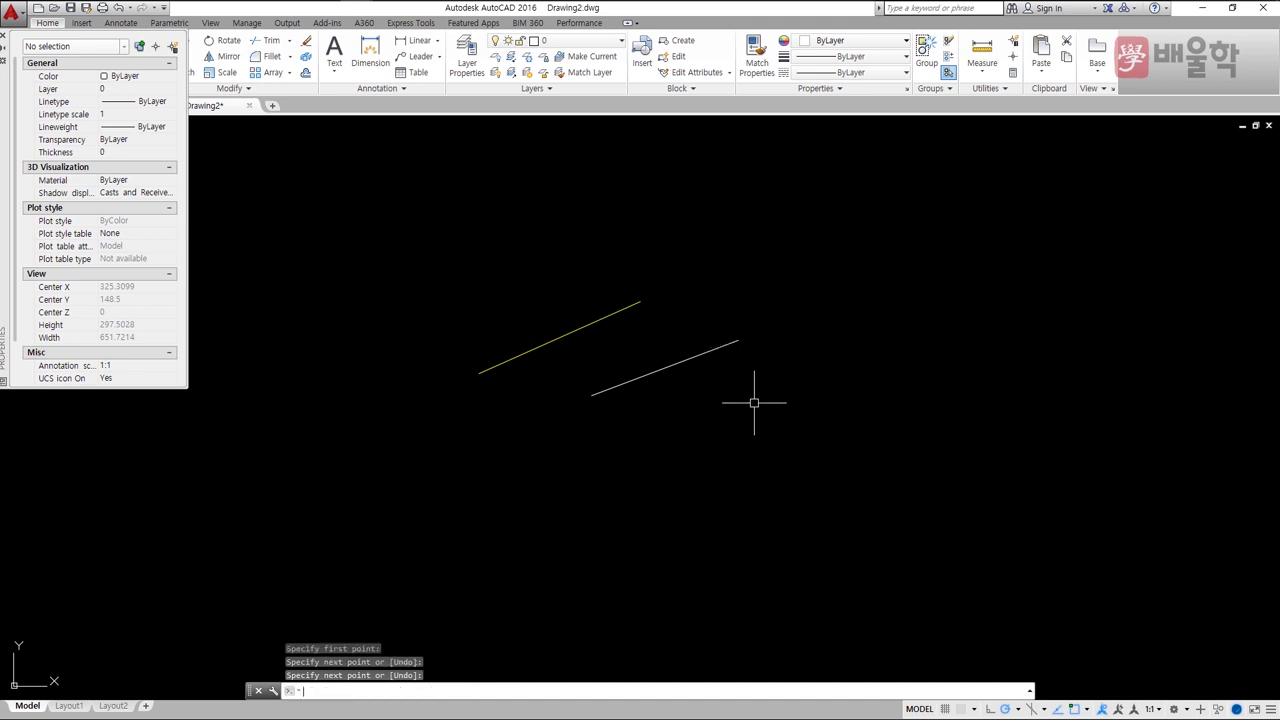
# - Draw a third sloping line about 84 units long at roughly 28°, to the right of the other two
pyautogui.press('Return')
pyautogui.click(722, 426)
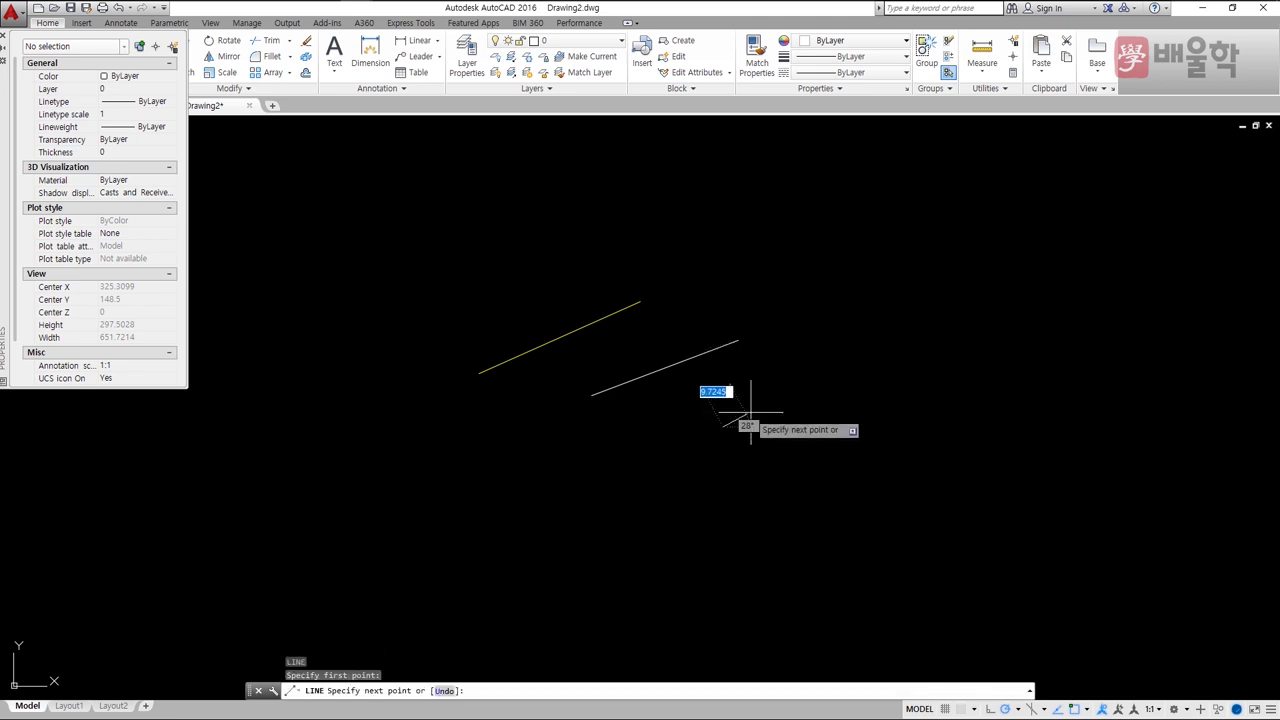
pyautogui.click(869, 349)
pyautogui.press('Return')
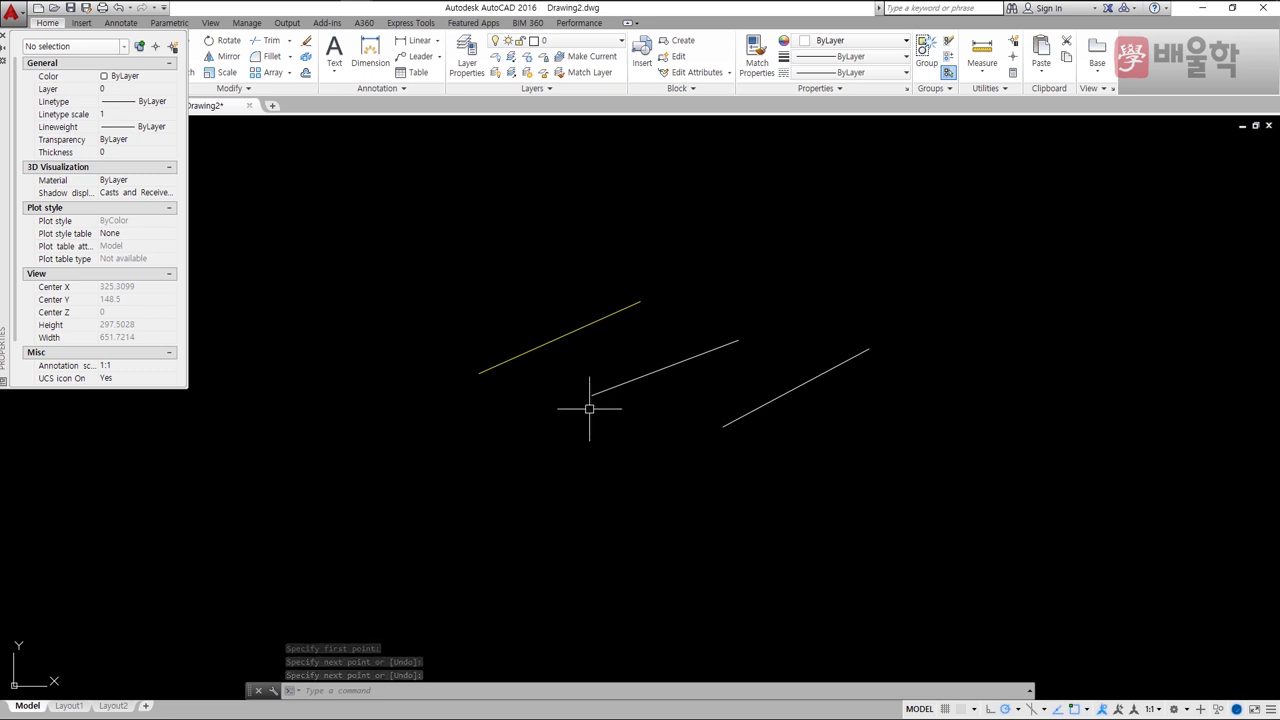
# - Add all three lines to the selection one after another, and clear the selection
pyautogui.click(582, 325)
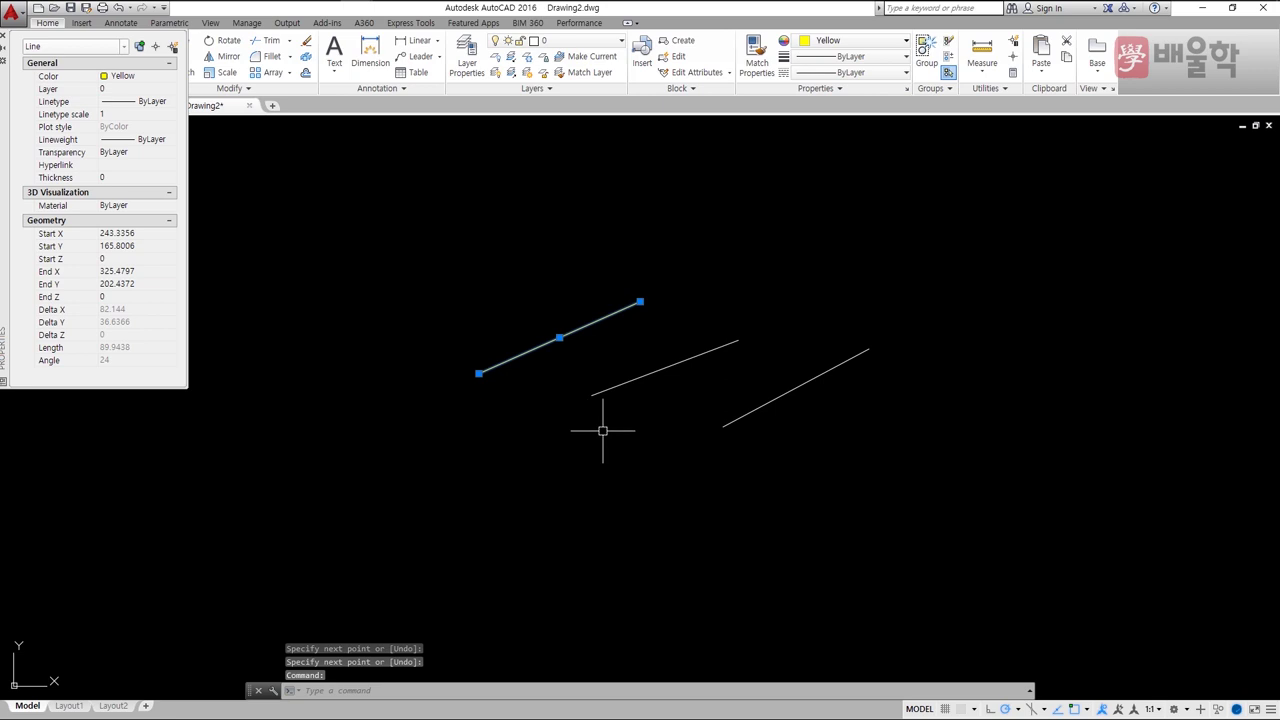
pyautogui.click(659, 369)
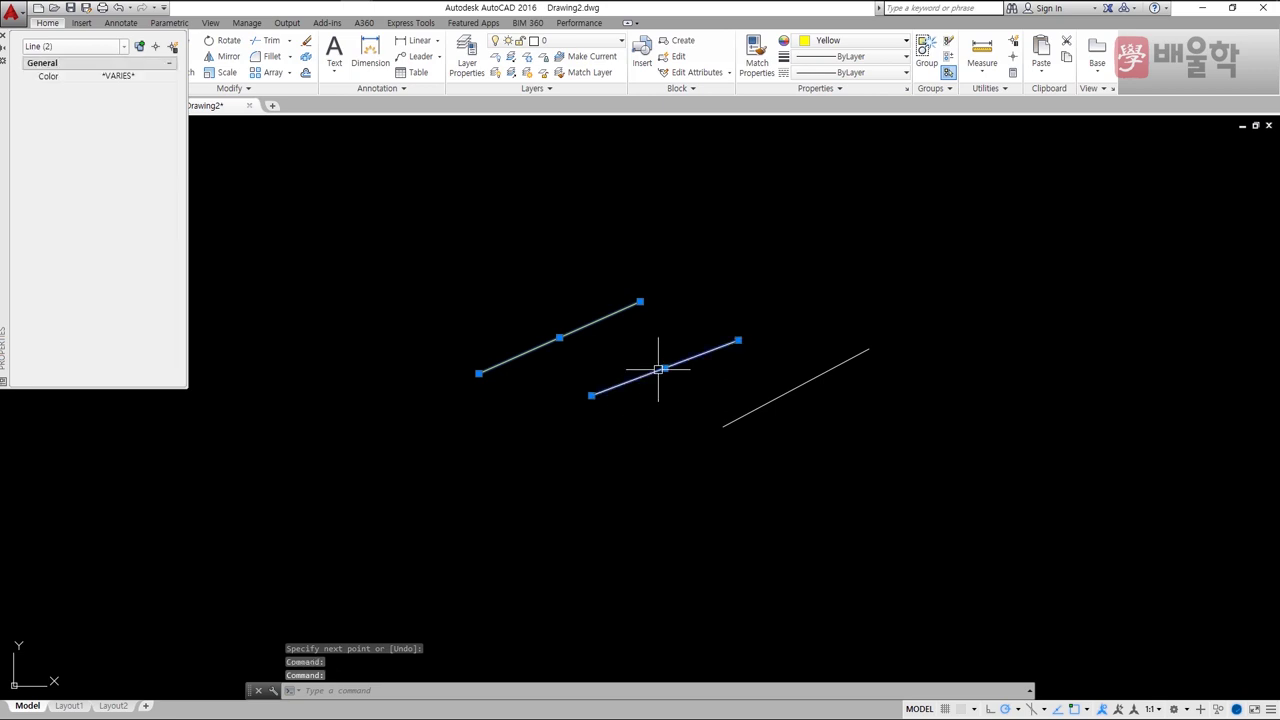
pyautogui.click(766, 403)
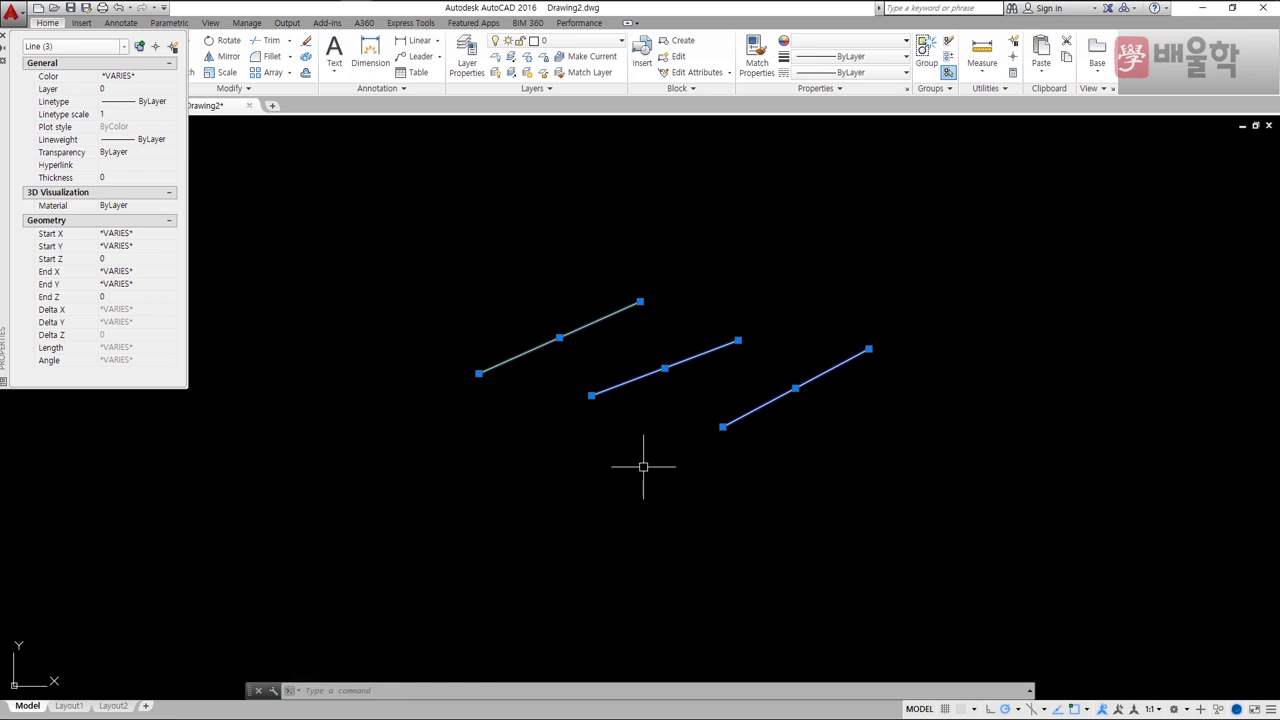
pyautogui.press('Escape')
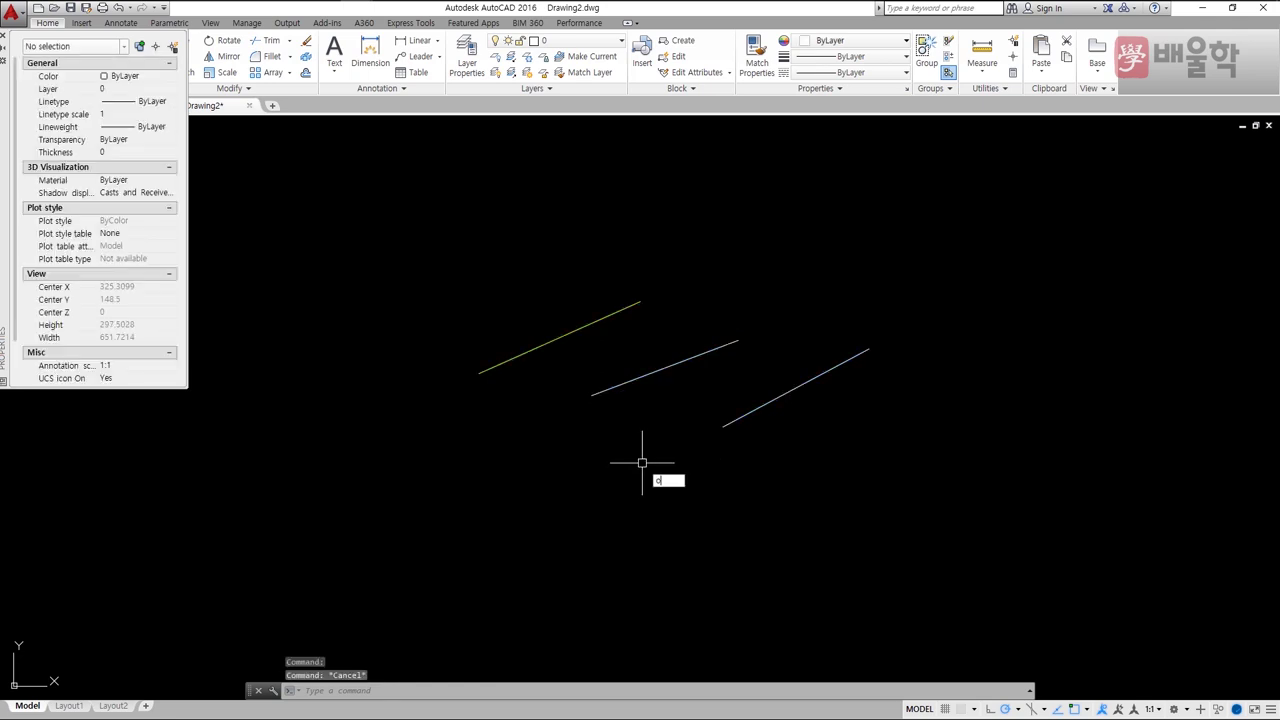
# - Turn on Use Shift to add to selection in the selection options using the OP command
pyautogui.write('op')
pyautogui.press('Return')
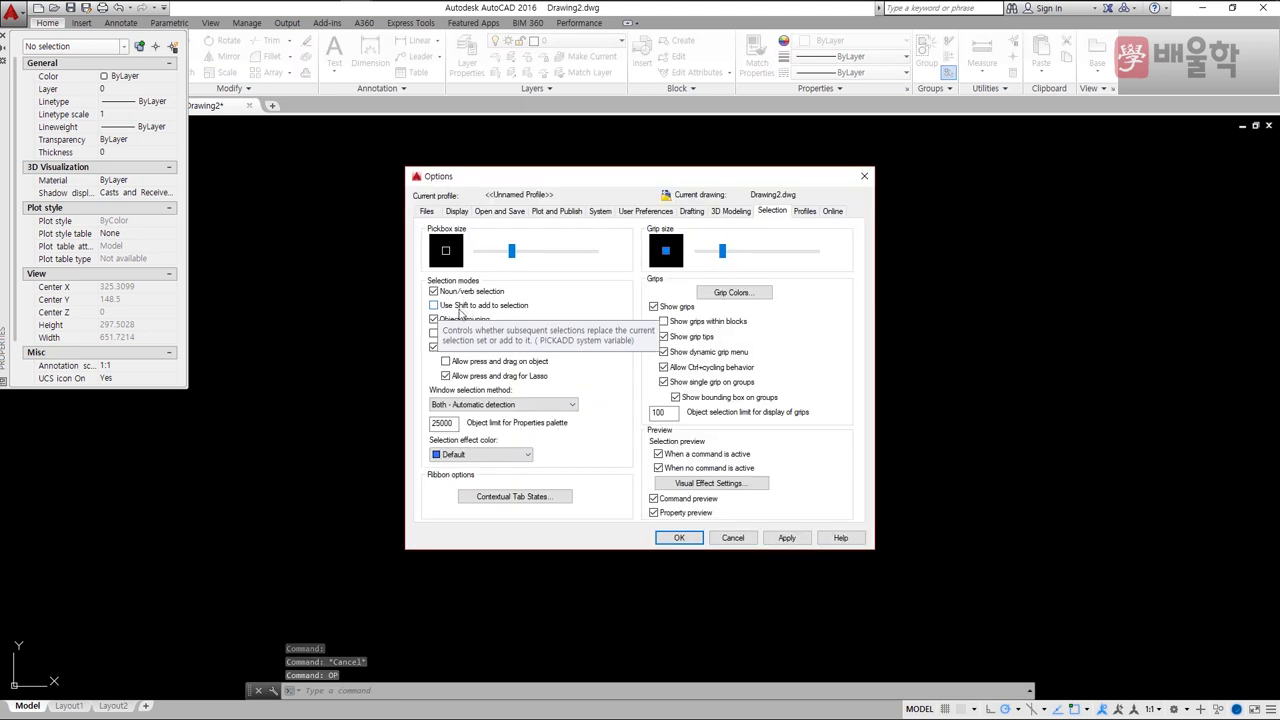
pyautogui.click(447, 306)
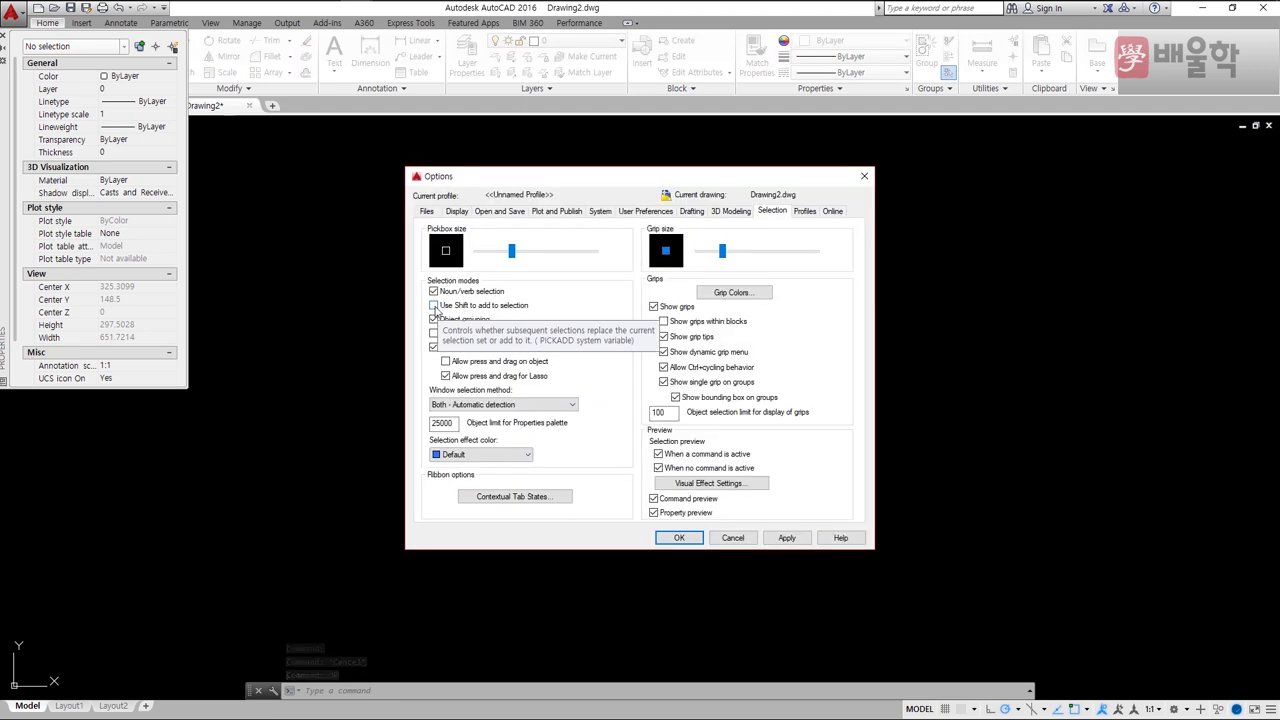
pyautogui.click(677, 539)
# - Test selecting the lines one at a time without Shift and cumulatively with Shift, and clear the selection
pyautogui.click(559, 337)
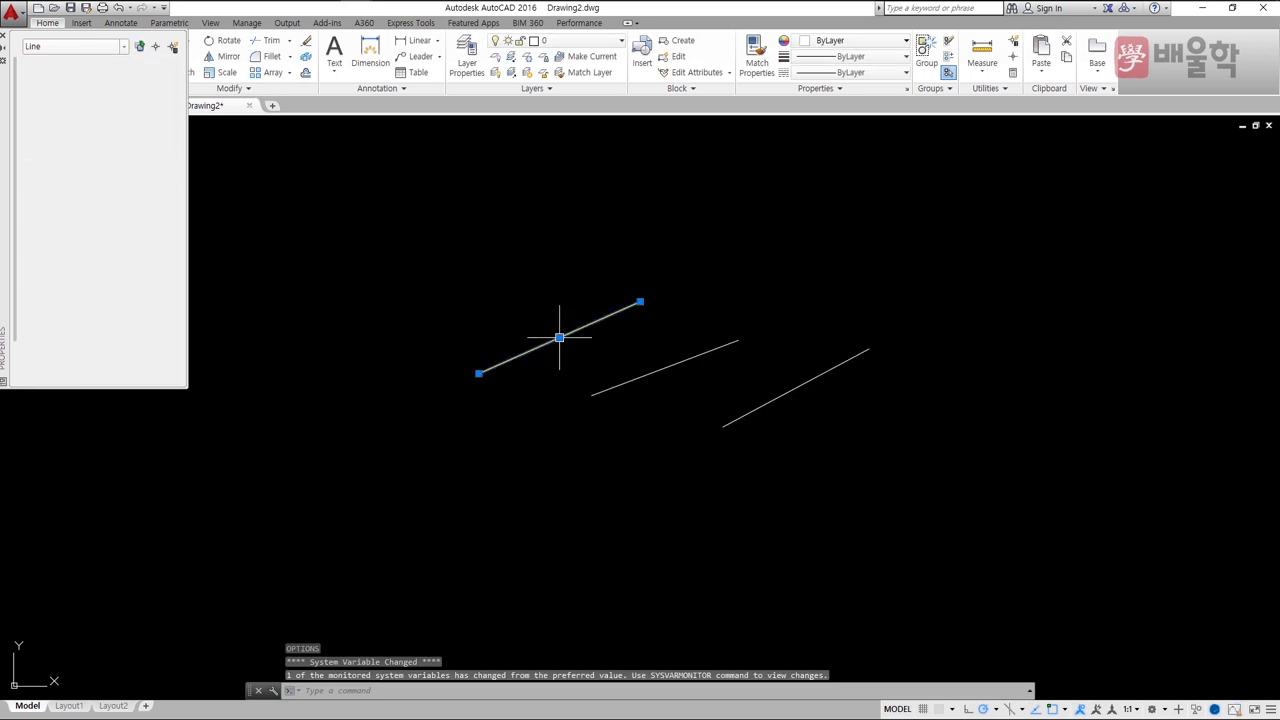
pyautogui.click(664, 367)
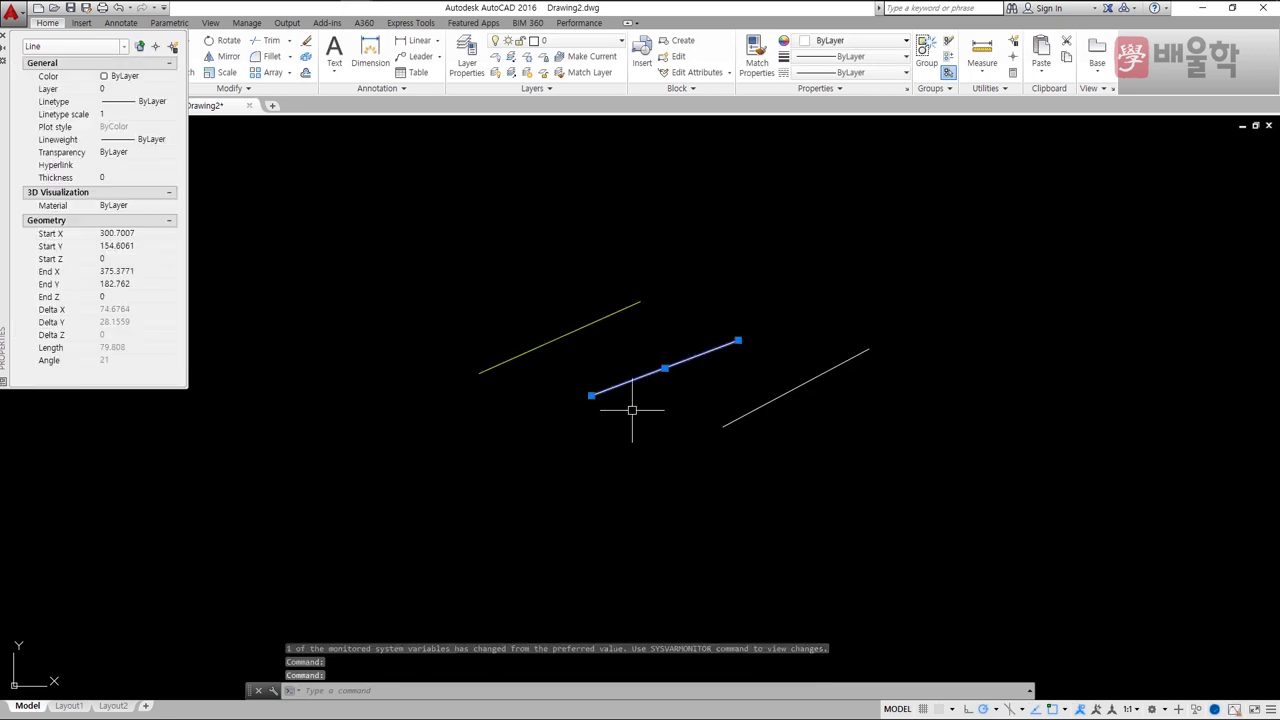
pyautogui.click(757, 408)
pyautogui.click(588, 324)
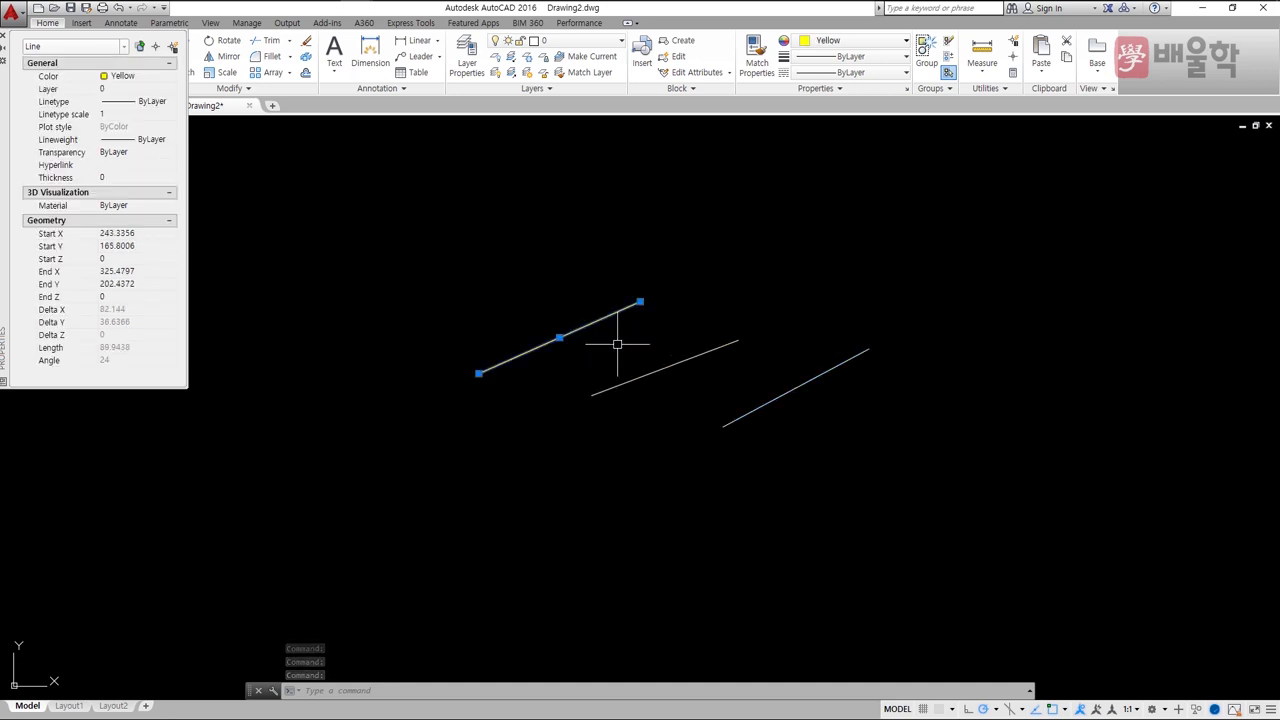
pyautogui.click(663, 367)
pyautogui.click(760, 398)
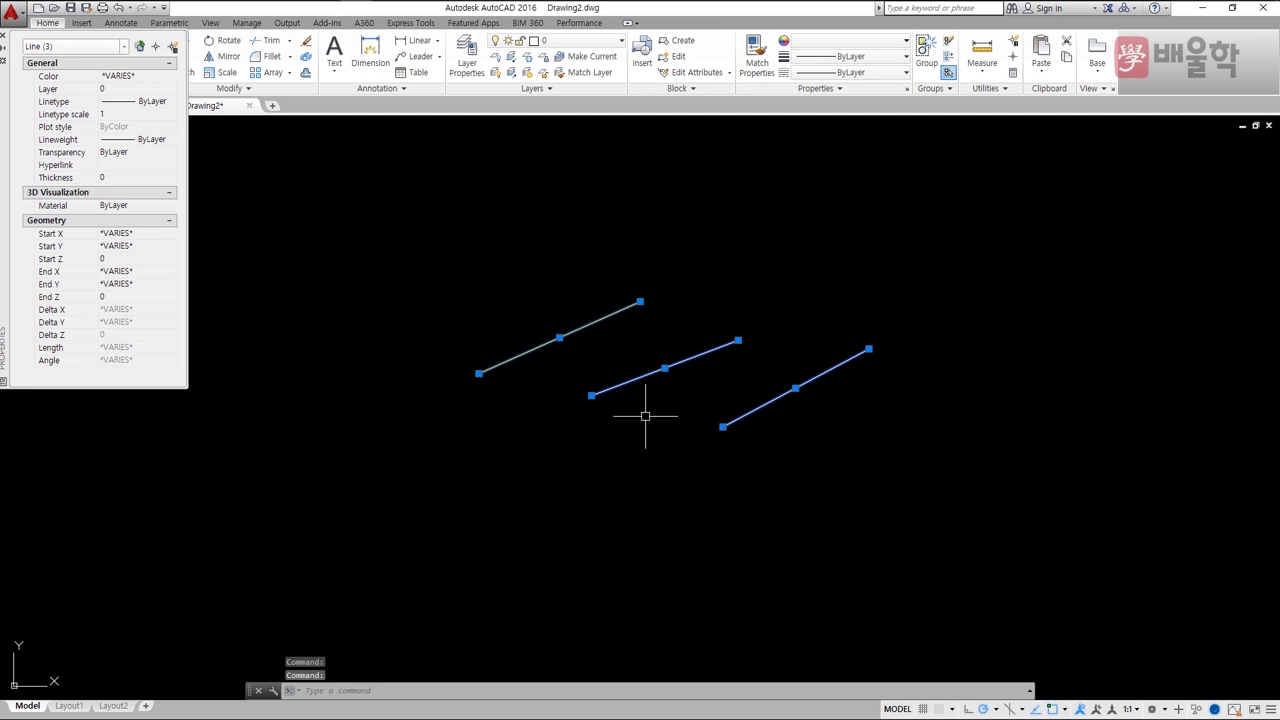
pyautogui.press('Escape')
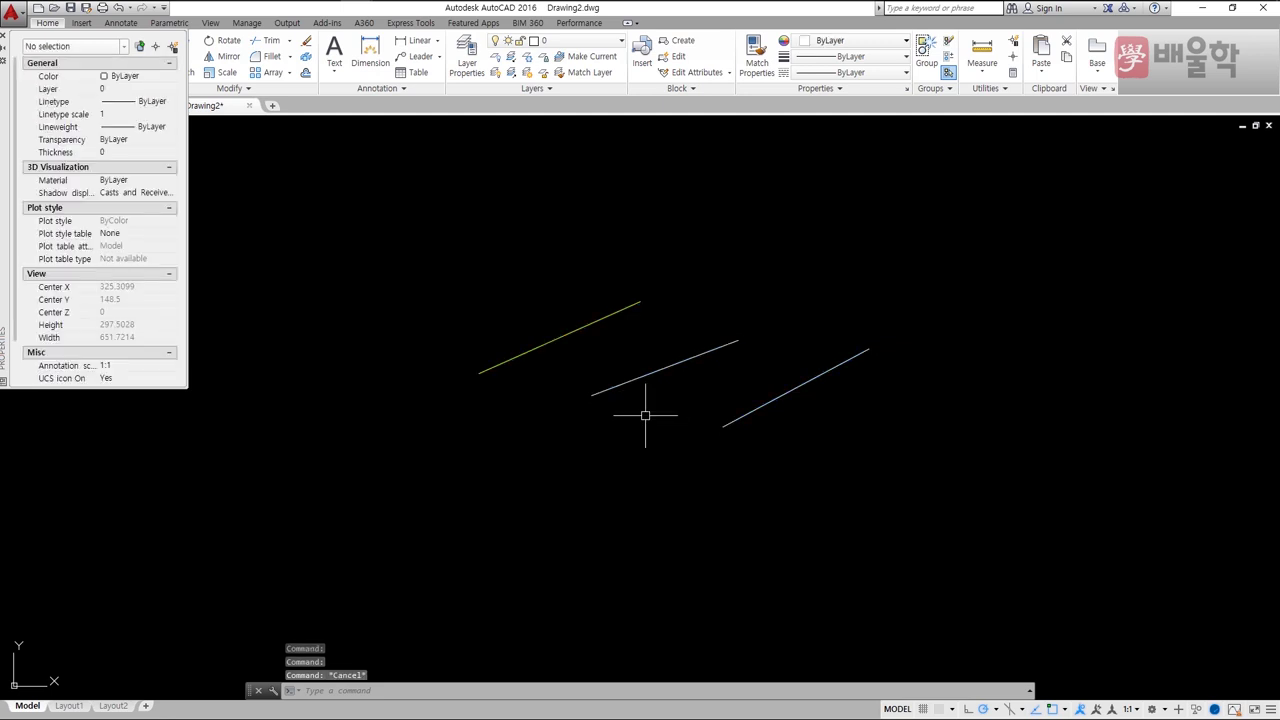
# - Turn off Use Shift to add to selection in the selection options
pyautogui.press('Return')
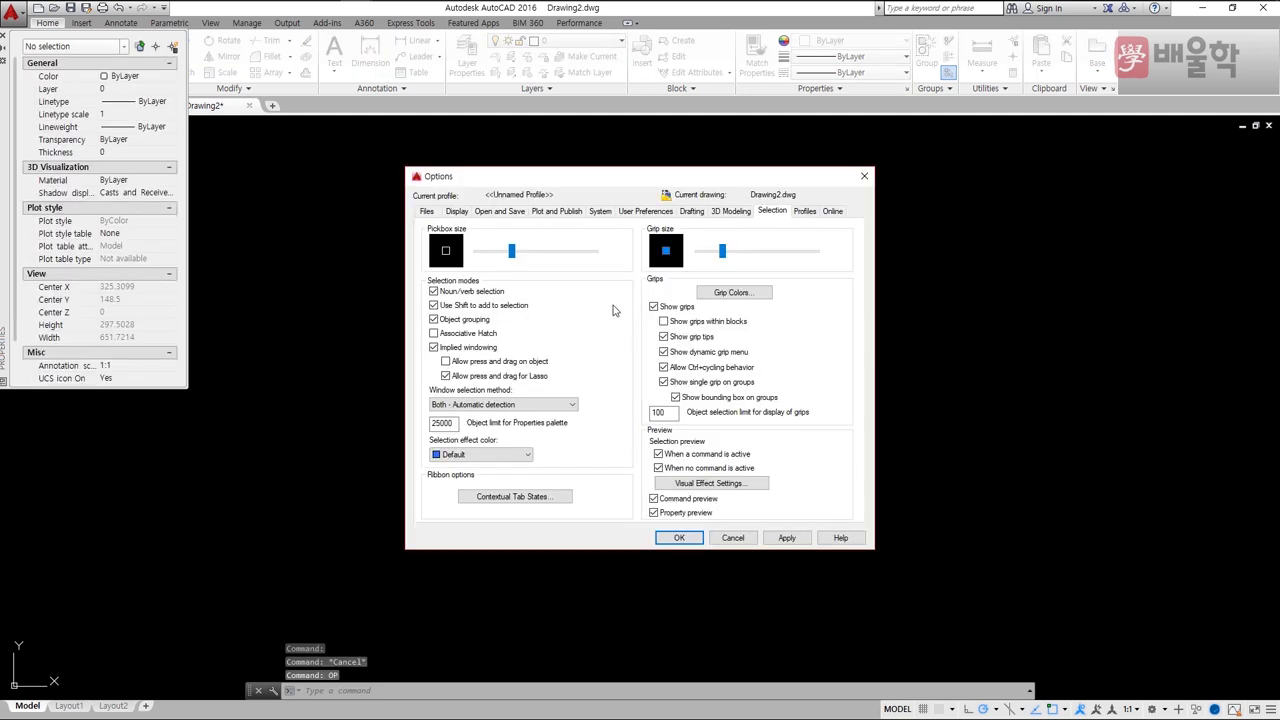
pyautogui.click(440, 306)
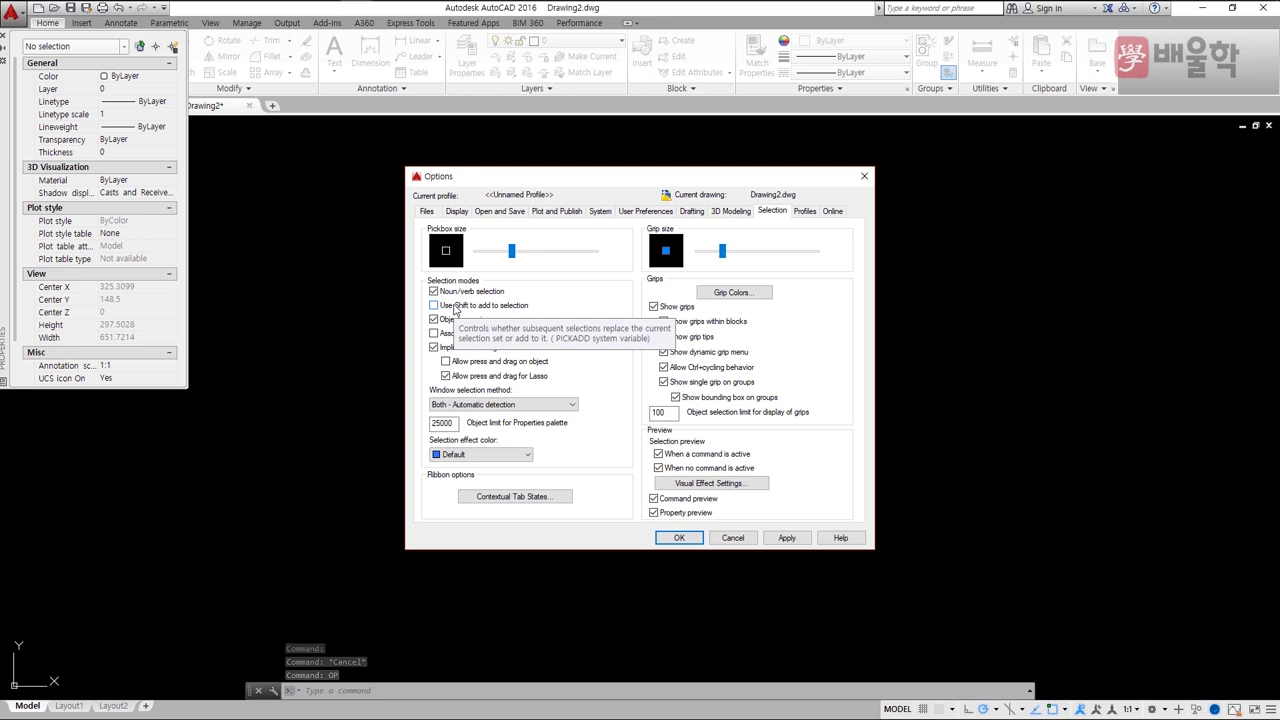
pyautogui.click(679, 537)
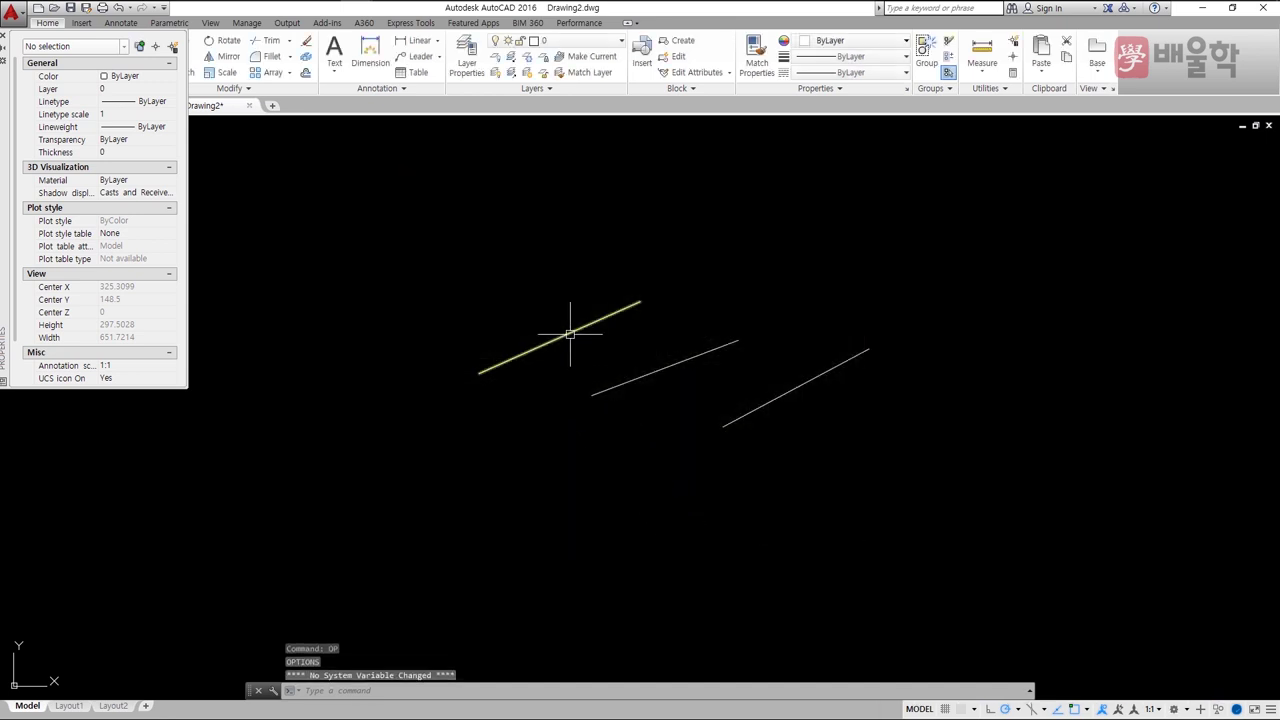
# - Select all three lines individually, and remove the middle line and the yellow line from the selection
pyautogui.click(570, 338)
pyautogui.click(636, 377)
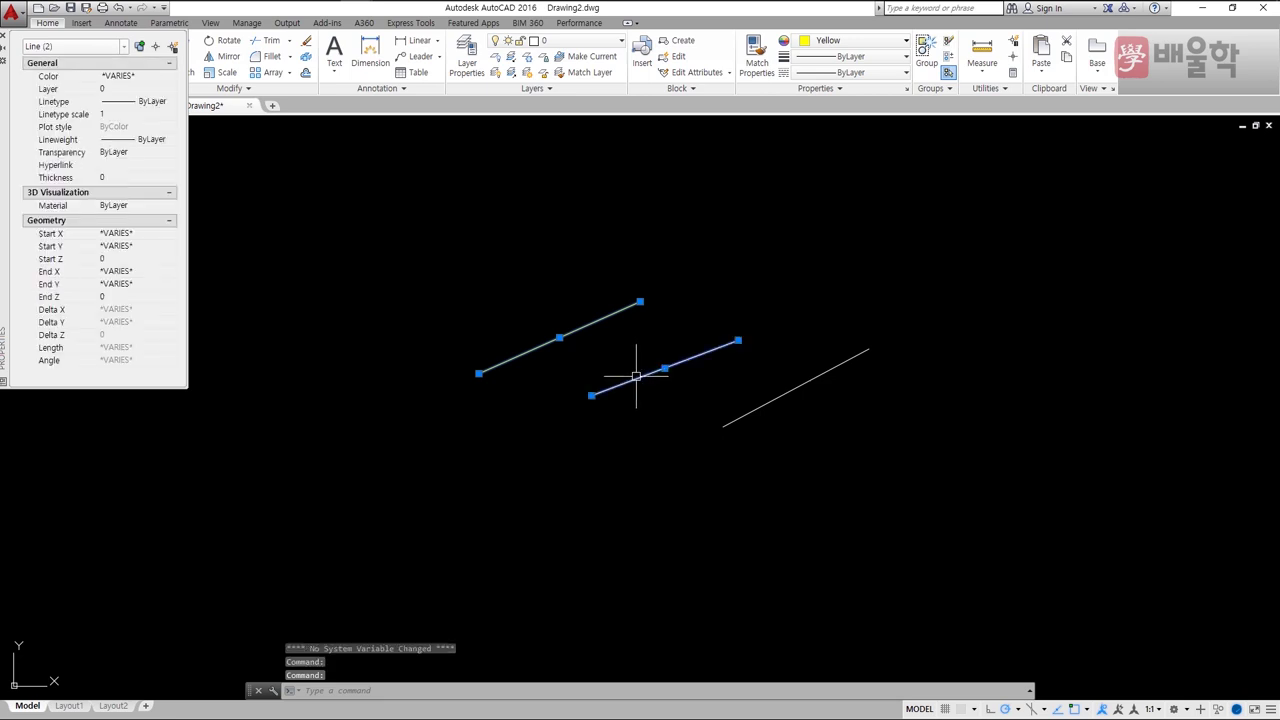
pyautogui.click(760, 404)
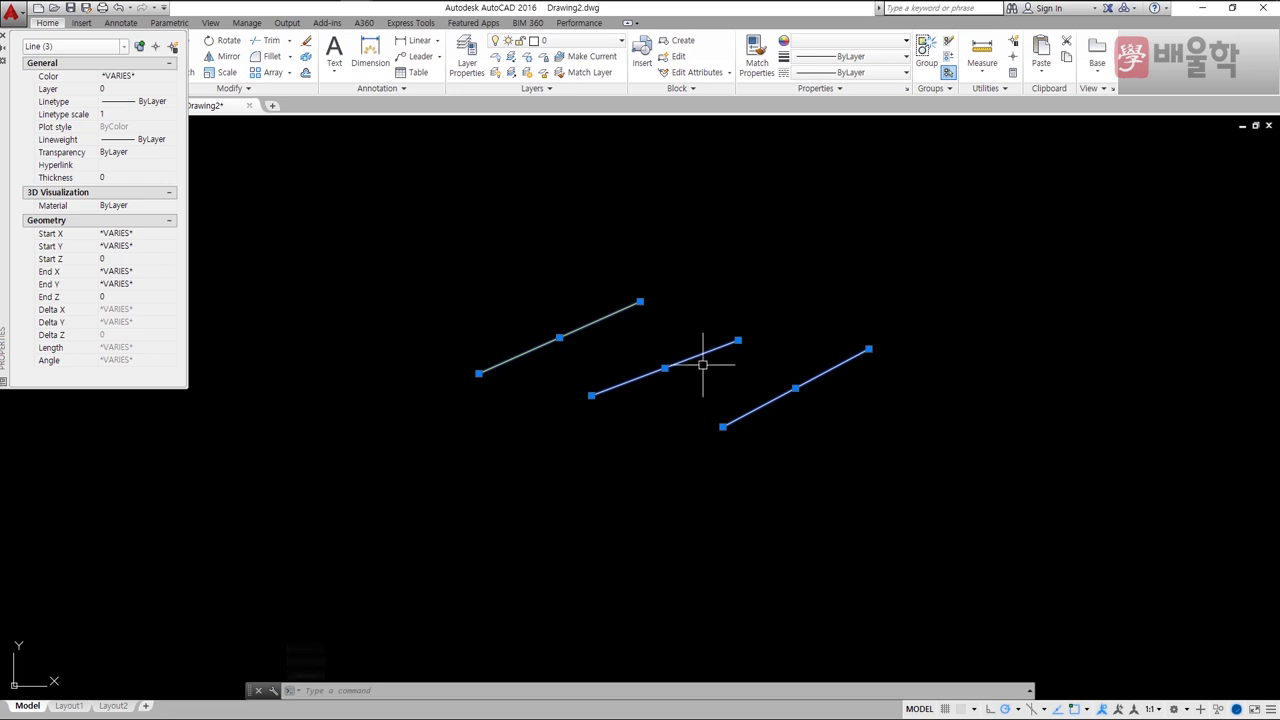
pyautogui.keyDown('shift'); pyautogui.click(698, 355); pyautogui.keyUp('shift')
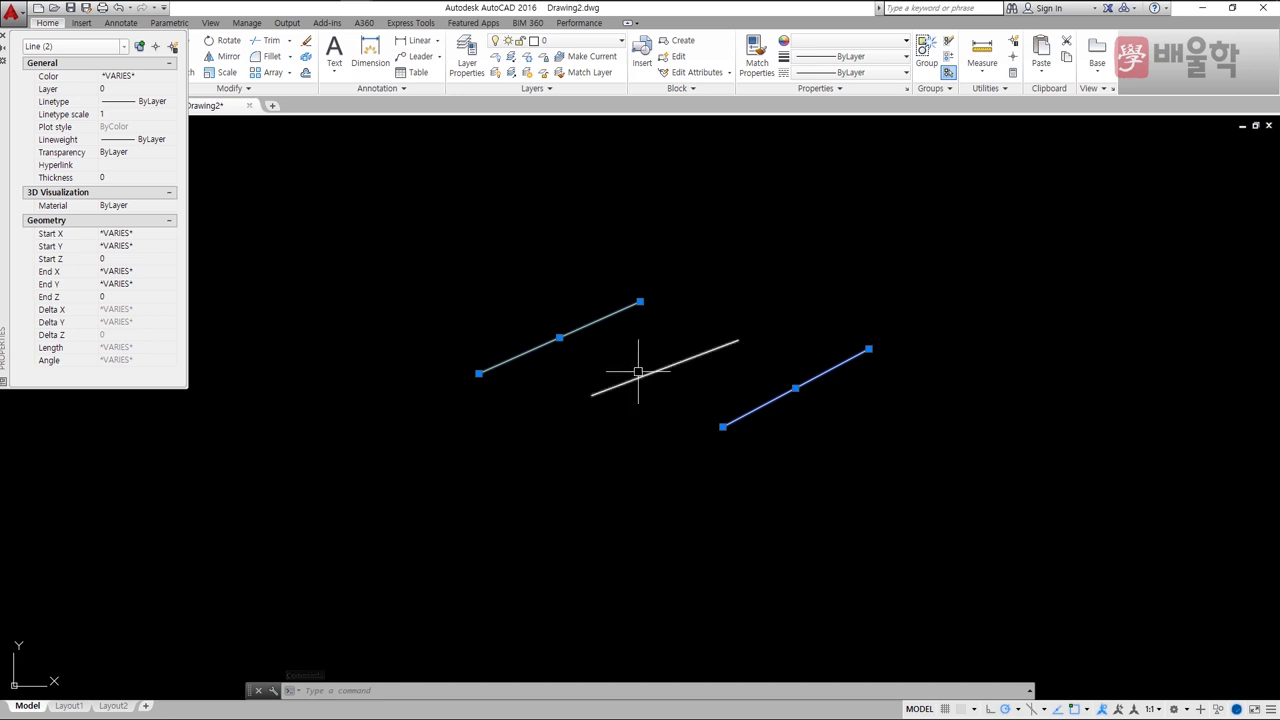
pyautogui.keyDown('shift'); pyautogui.click(604, 316); pyautogui.keyUp('shift')
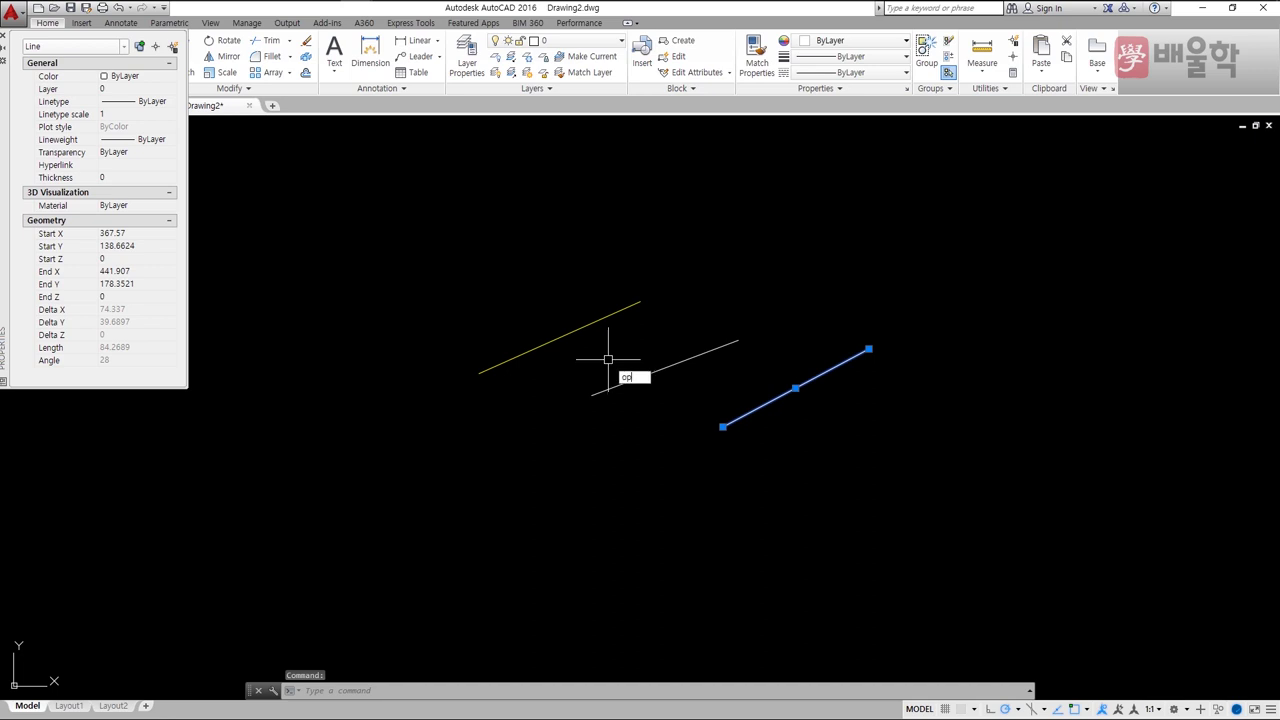
# - Reopen the selection options, review the settings under Implied windowing, and close them
pyautogui.press('Return')
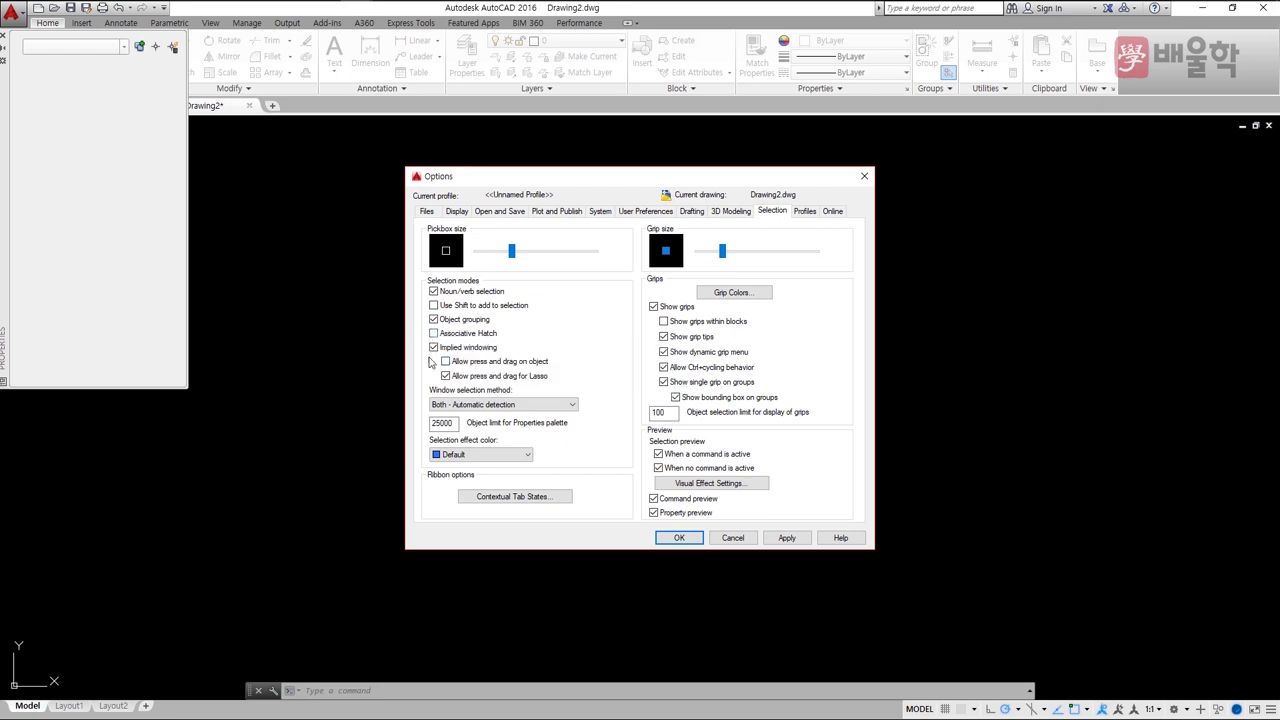
pyautogui.click(445, 360)
pyautogui.click(678, 538)
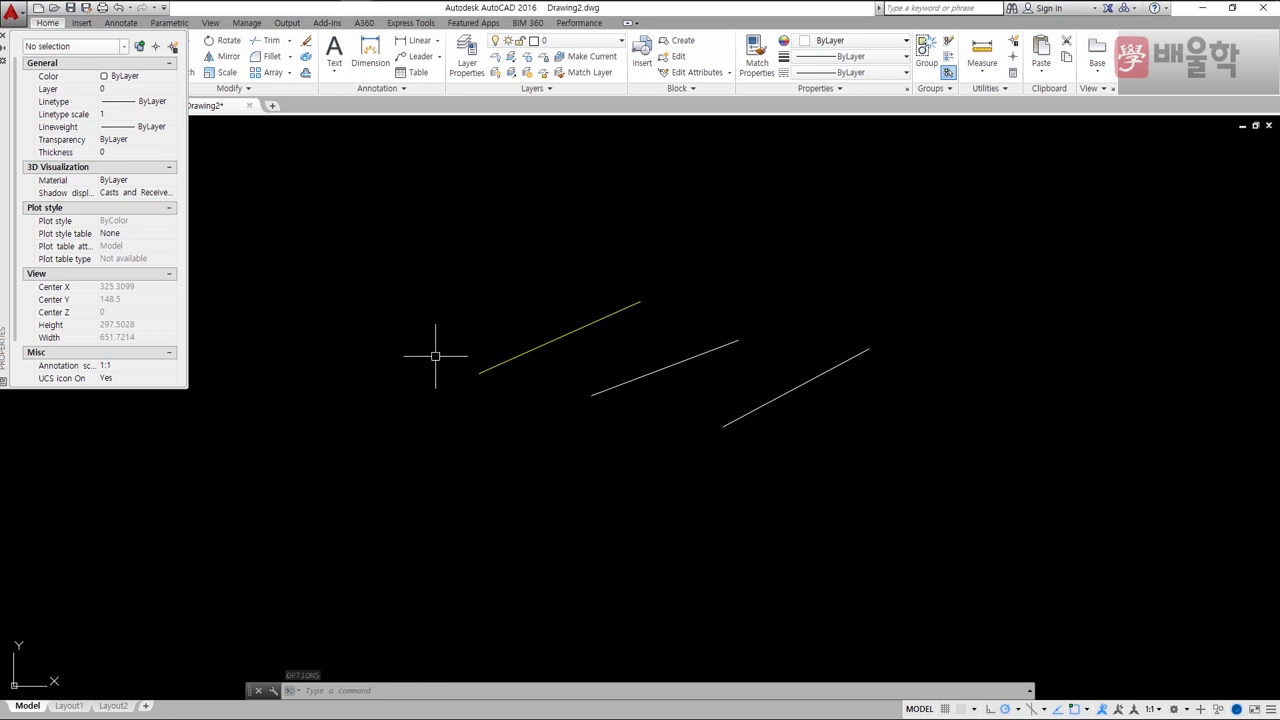
# - Enclose all three lines in a rectangular selection window, and clear the selection
pyautogui.click(441, 246)
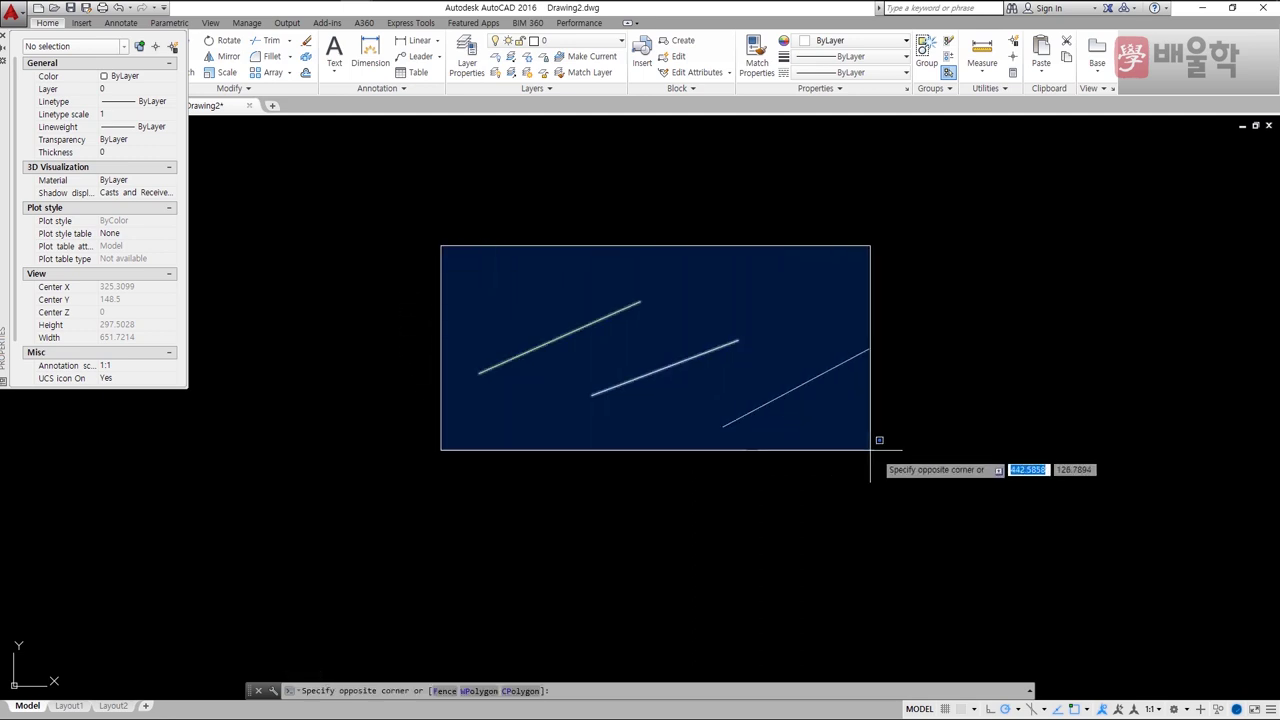
pyautogui.click(910, 456)
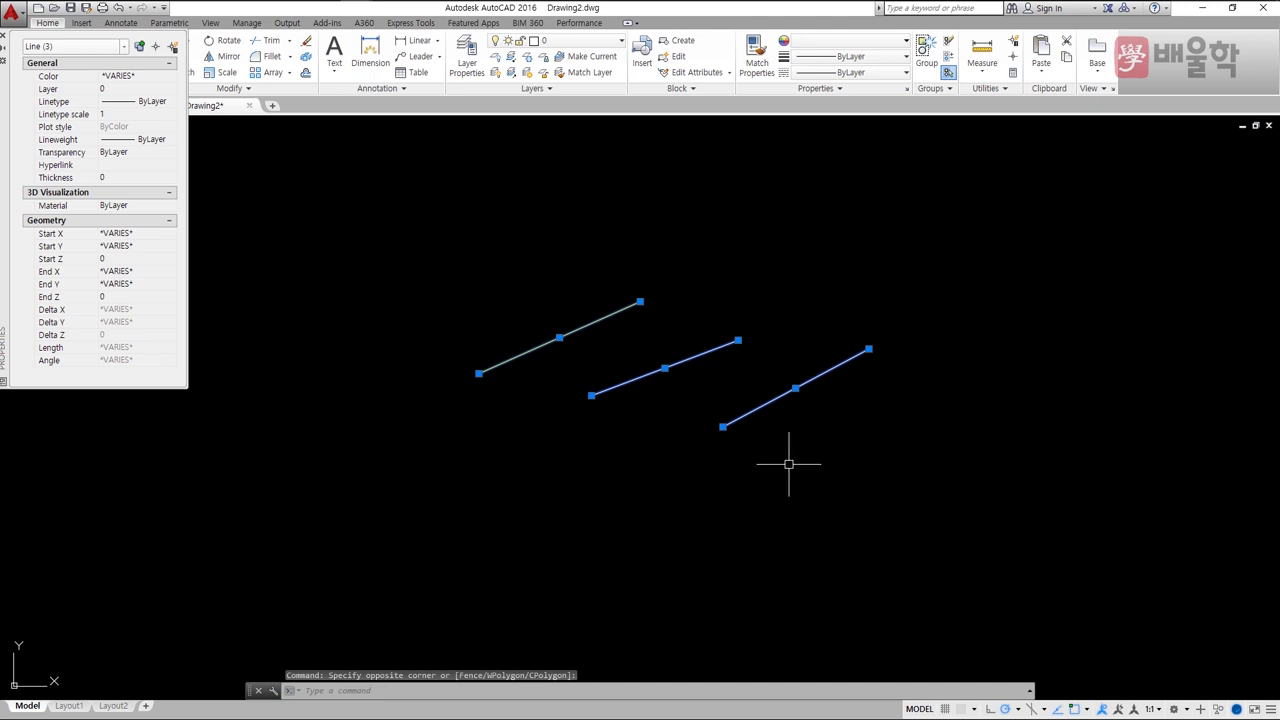
pyautogui.press('Escape')
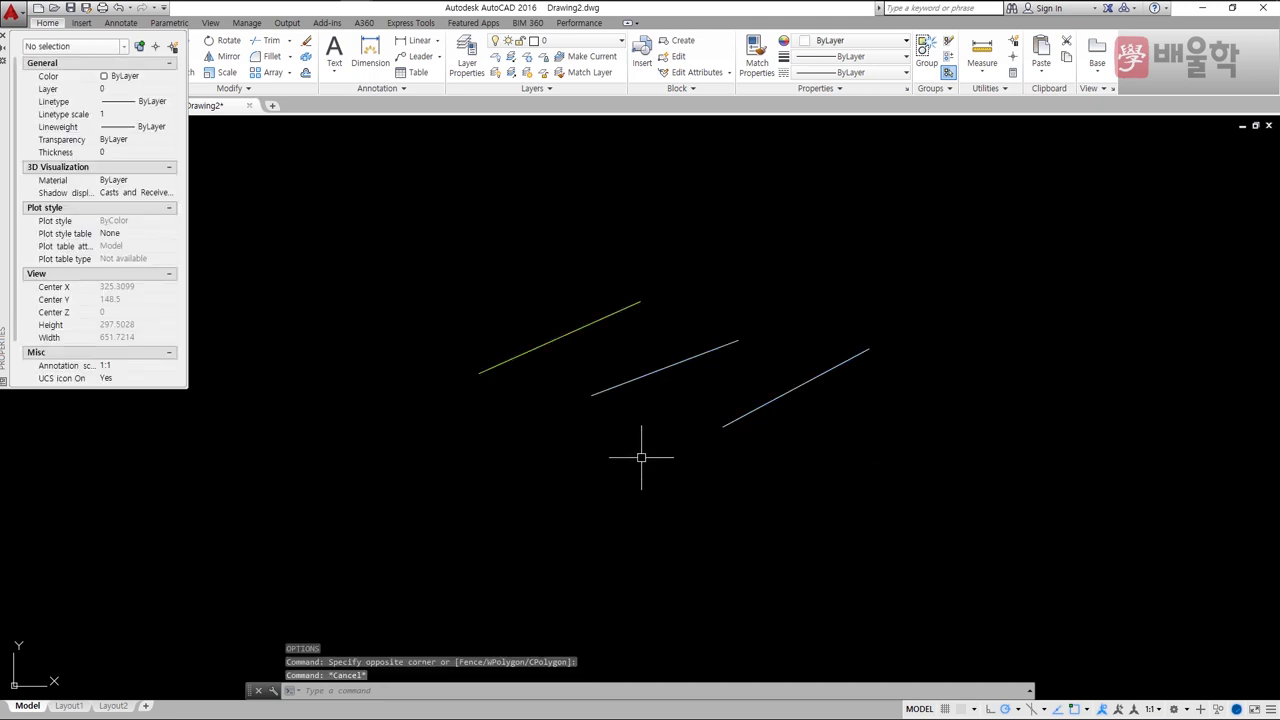
# - Turn off Implied windowing in the selection options using the OP command
pyautogui.write('op')
pyautogui.press('Return')
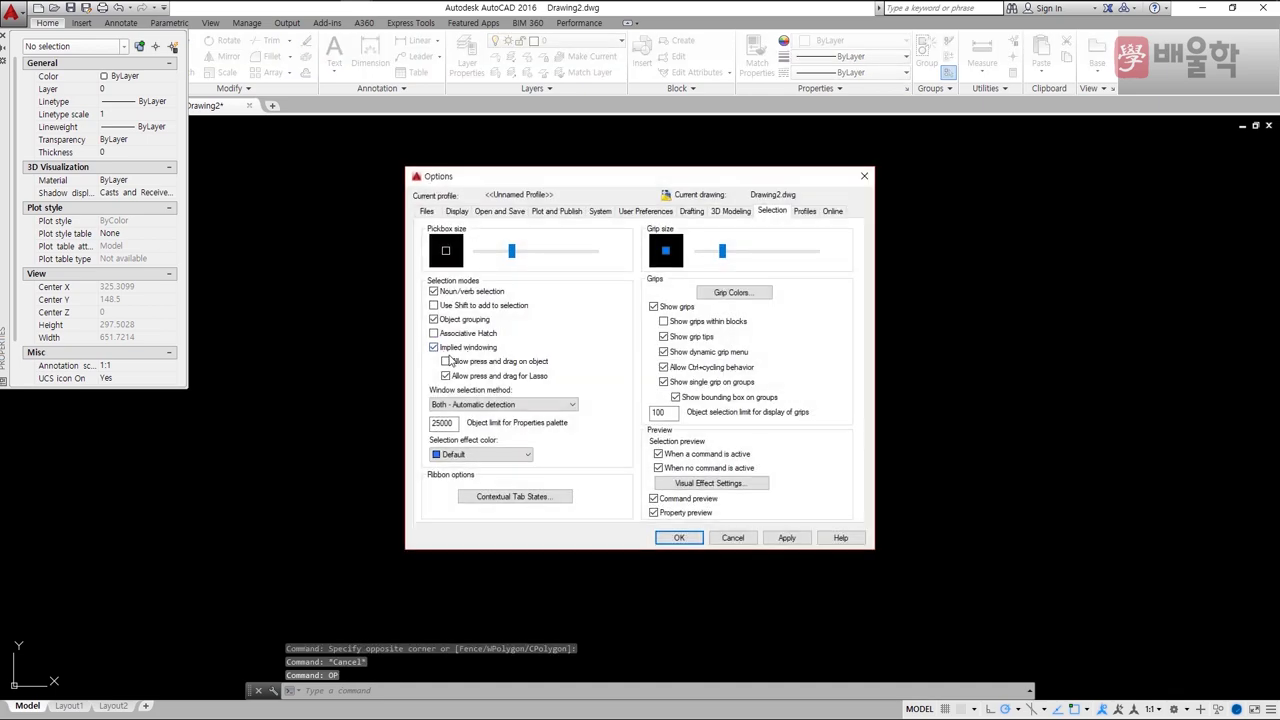
pyautogui.click(434, 347)
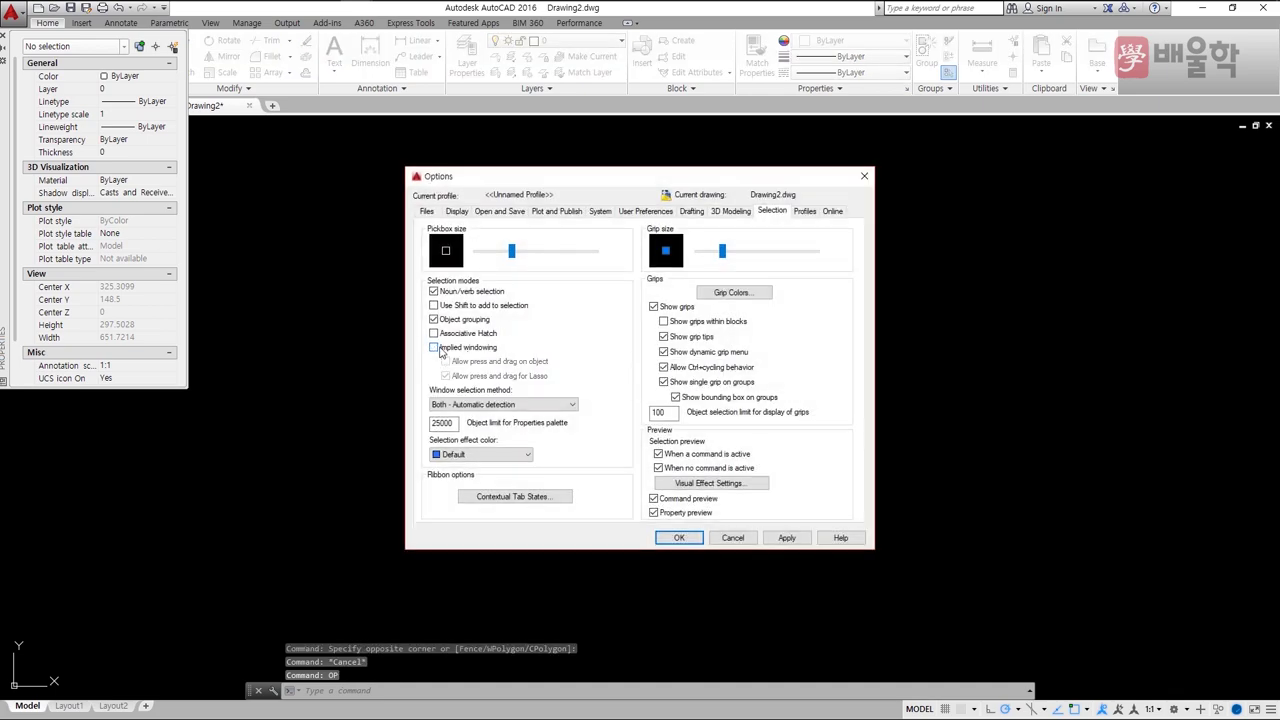
pyautogui.click(679, 537)
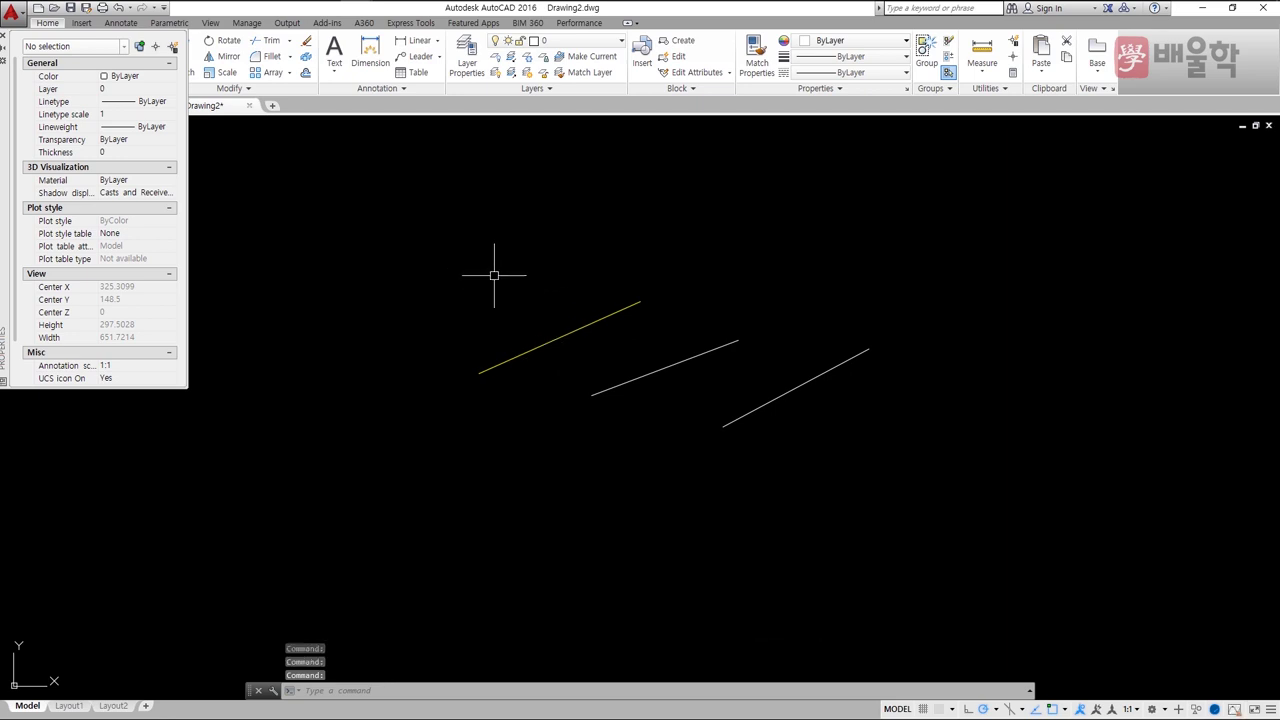
# - Turn Implied windowing back on in the selection options, leaving Allow press and drag on object off
pyautogui.write('p')
pyautogui.press('Return')
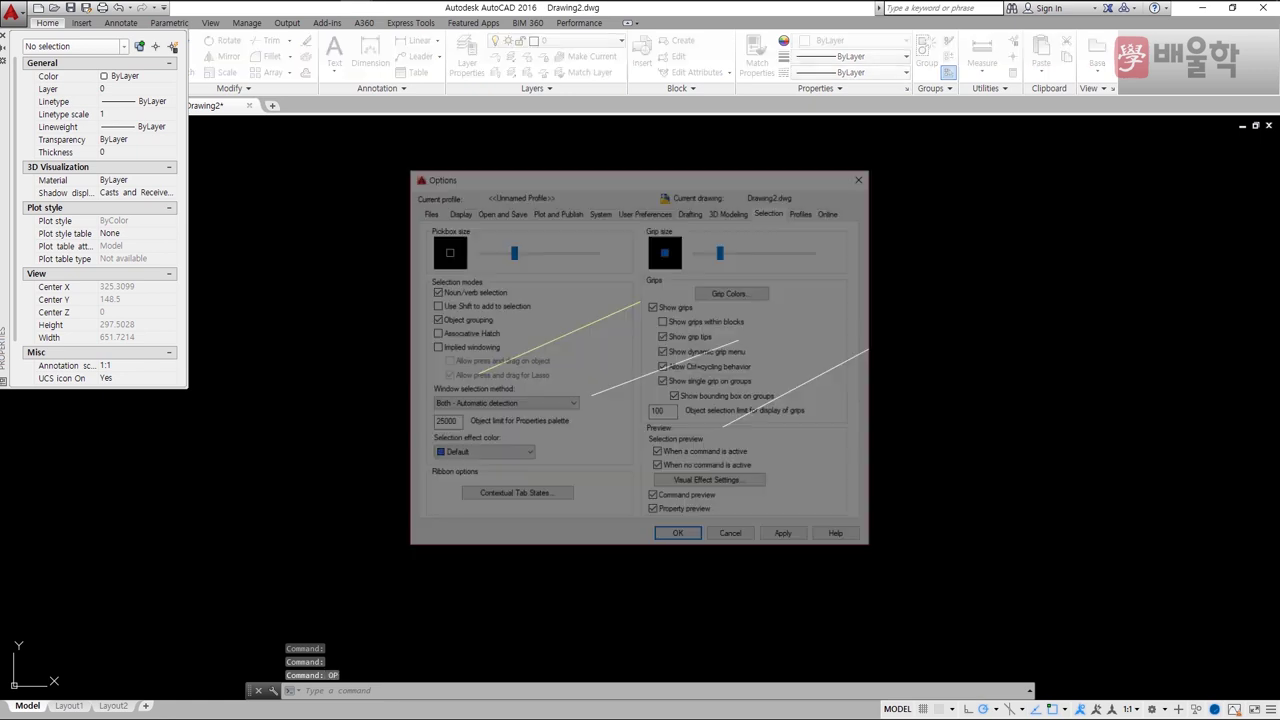
pyautogui.click(434, 347)
pyautogui.click(445, 361)
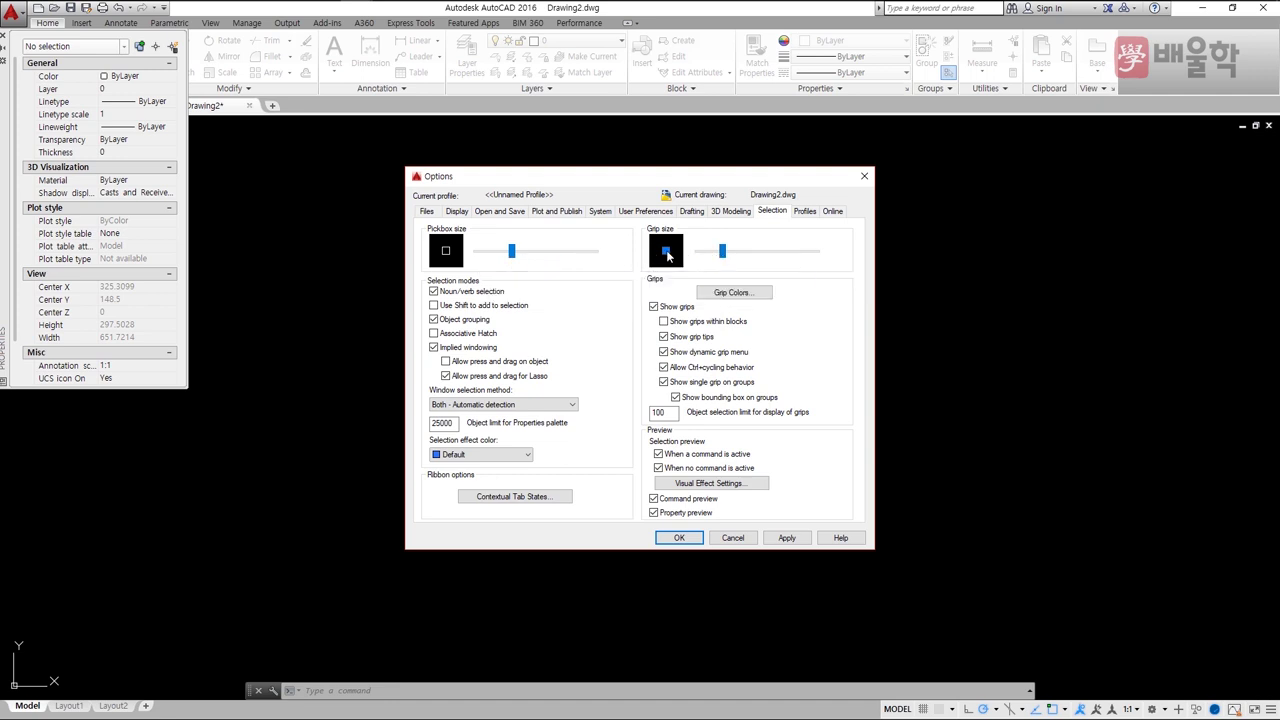
pyautogui.click(689, 541)
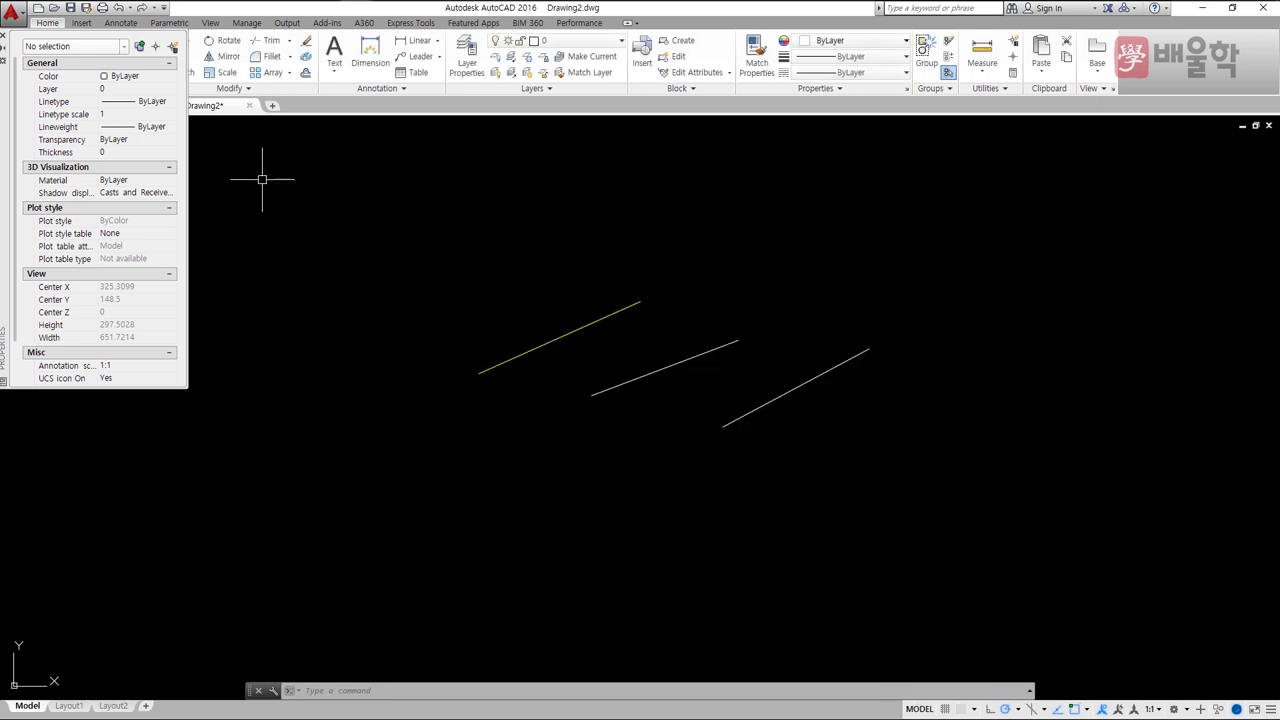
# - Close the object properties palette and move the yellow line slightly up and to the left by its midpoint grip
pyautogui.click(4, 36)
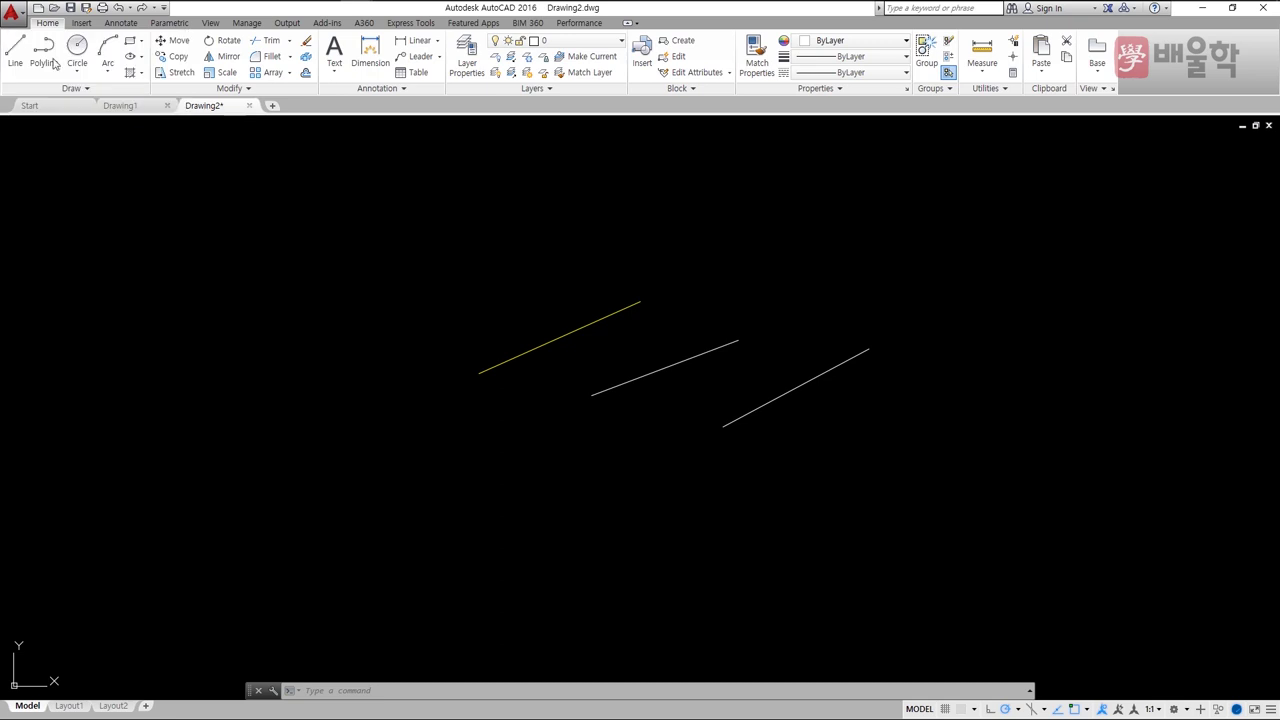
pyautogui.click(559, 339)
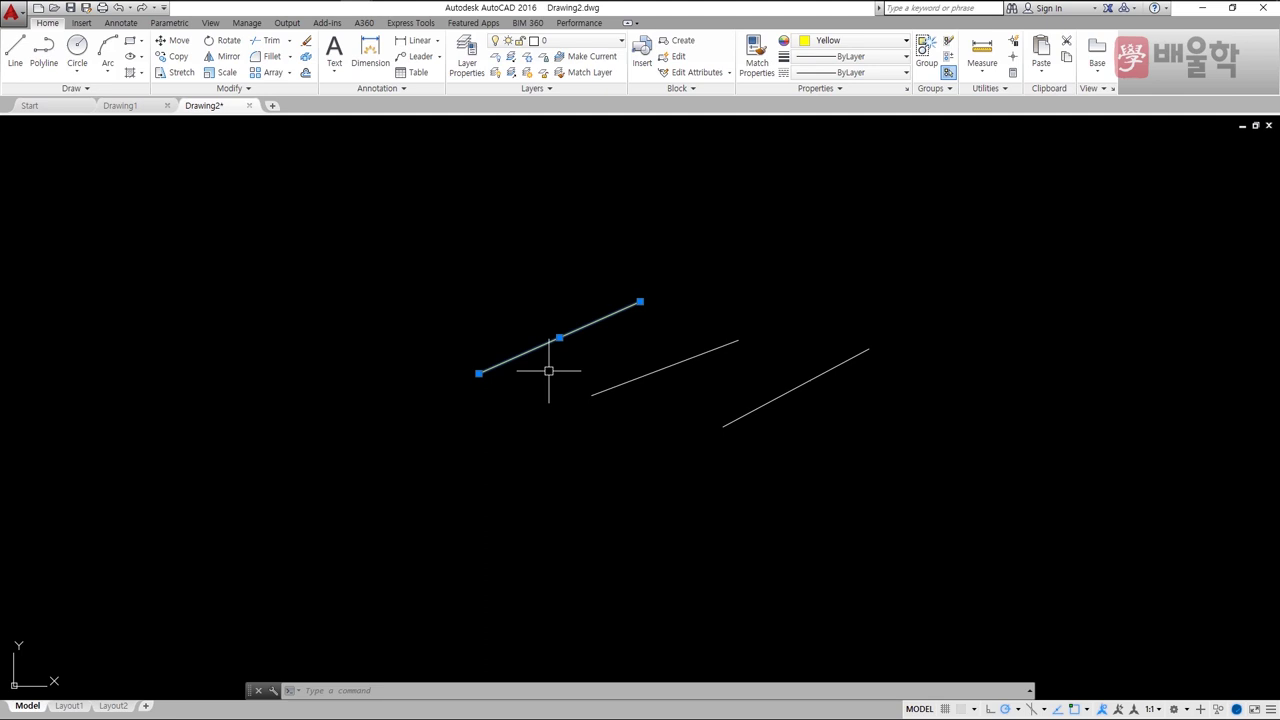
pyautogui.click(559, 337)
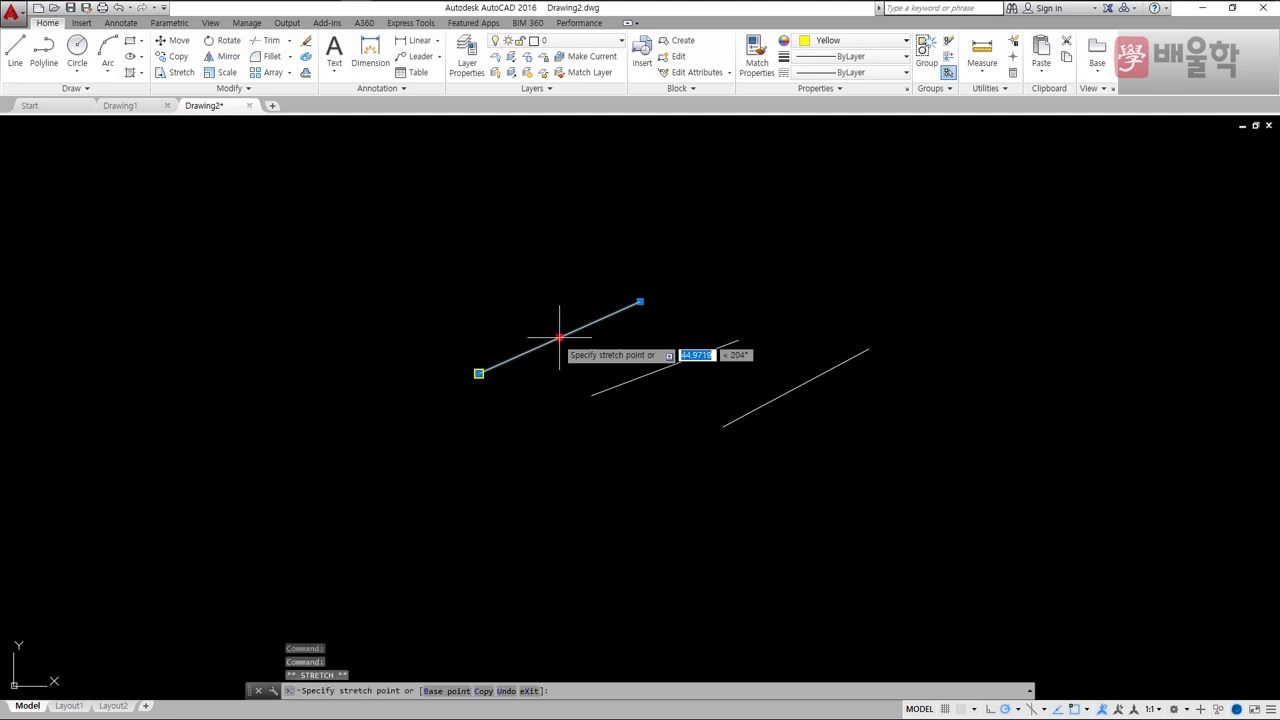
pyautogui.click(521, 323)
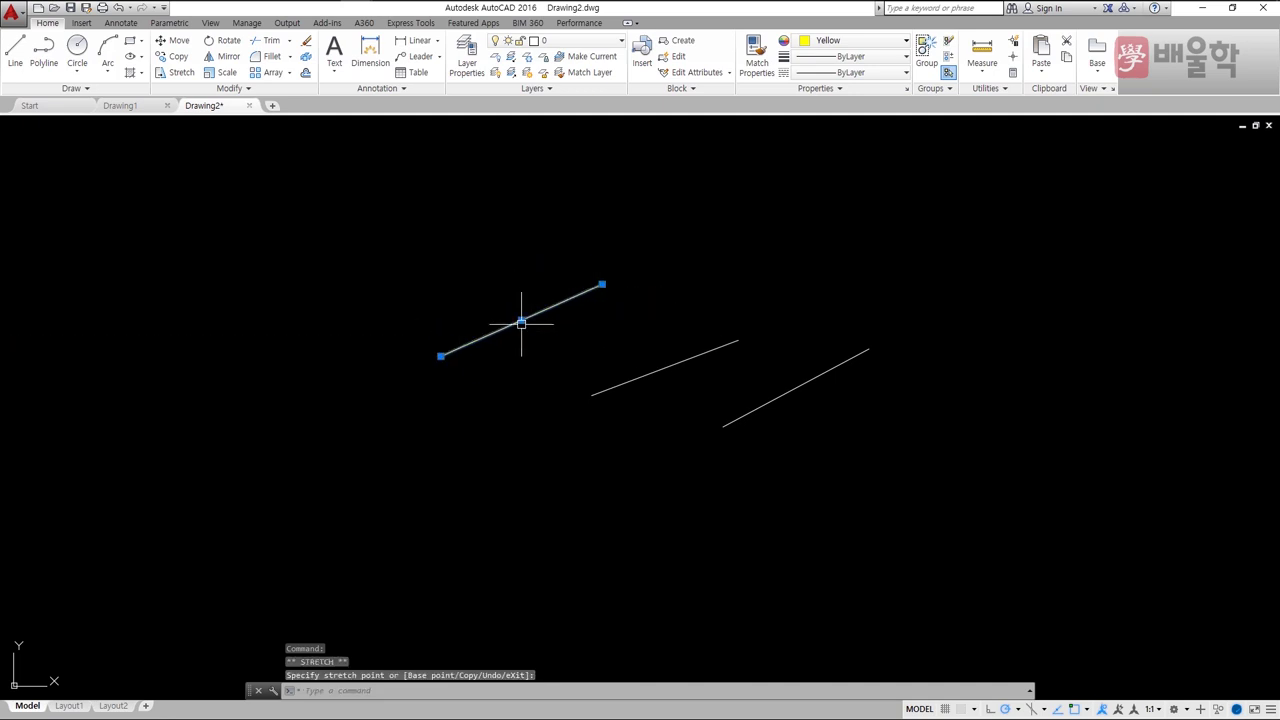
# - Stretch the yellow line's lower endpoint outward along its slope, and pull it back inward to make the line shorter and steeper
pyautogui.moveTo(441, 356)
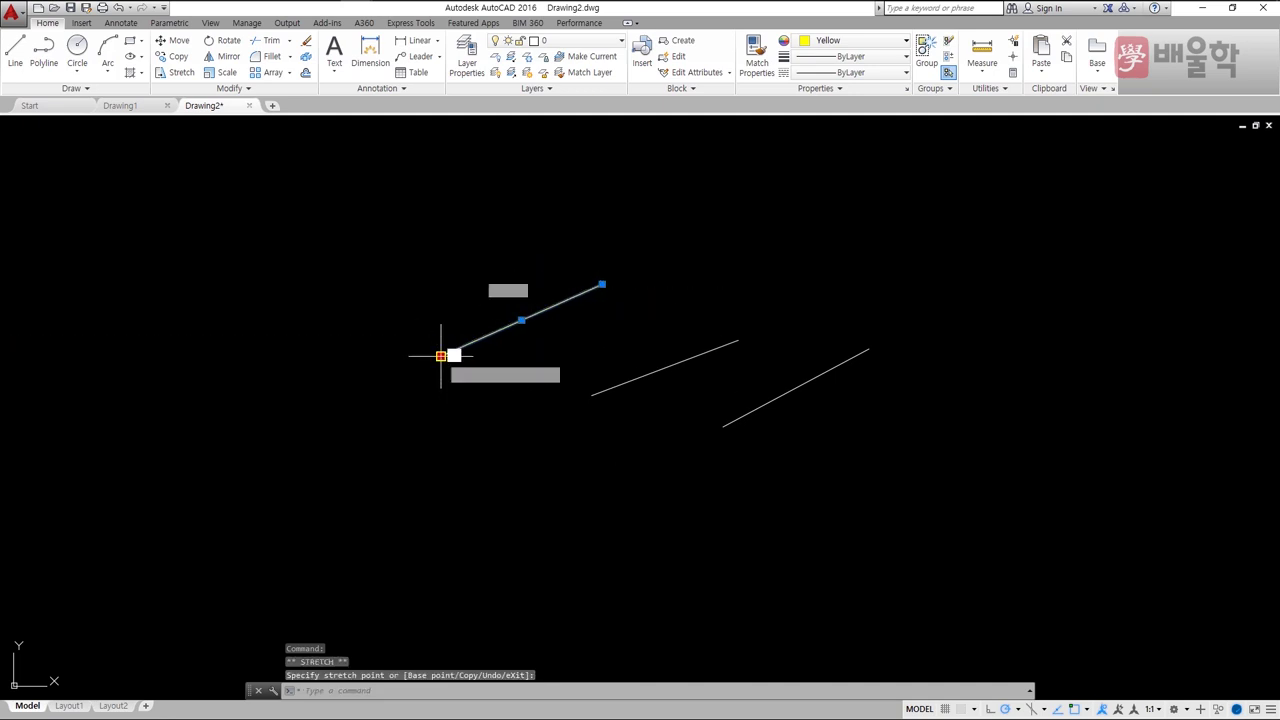
pyautogui.click(280, 428)
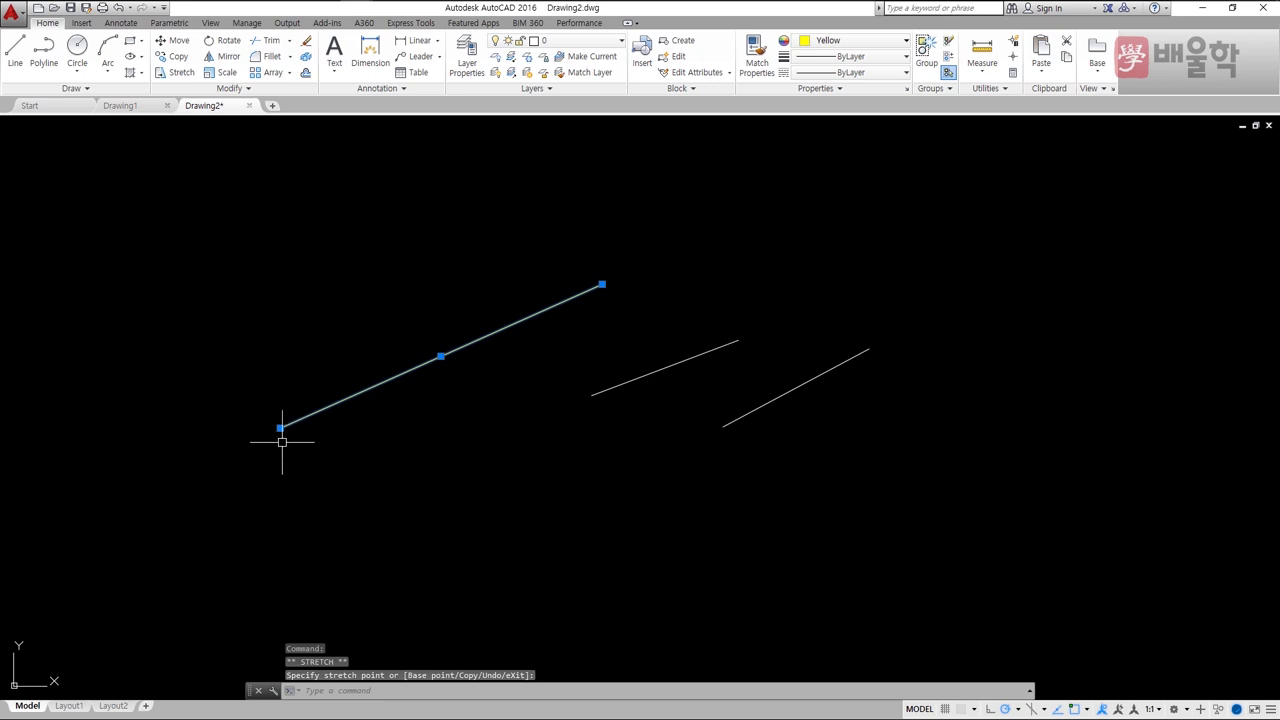
pyautogui.click(280, 428)
pyautogui.click(423, 402)
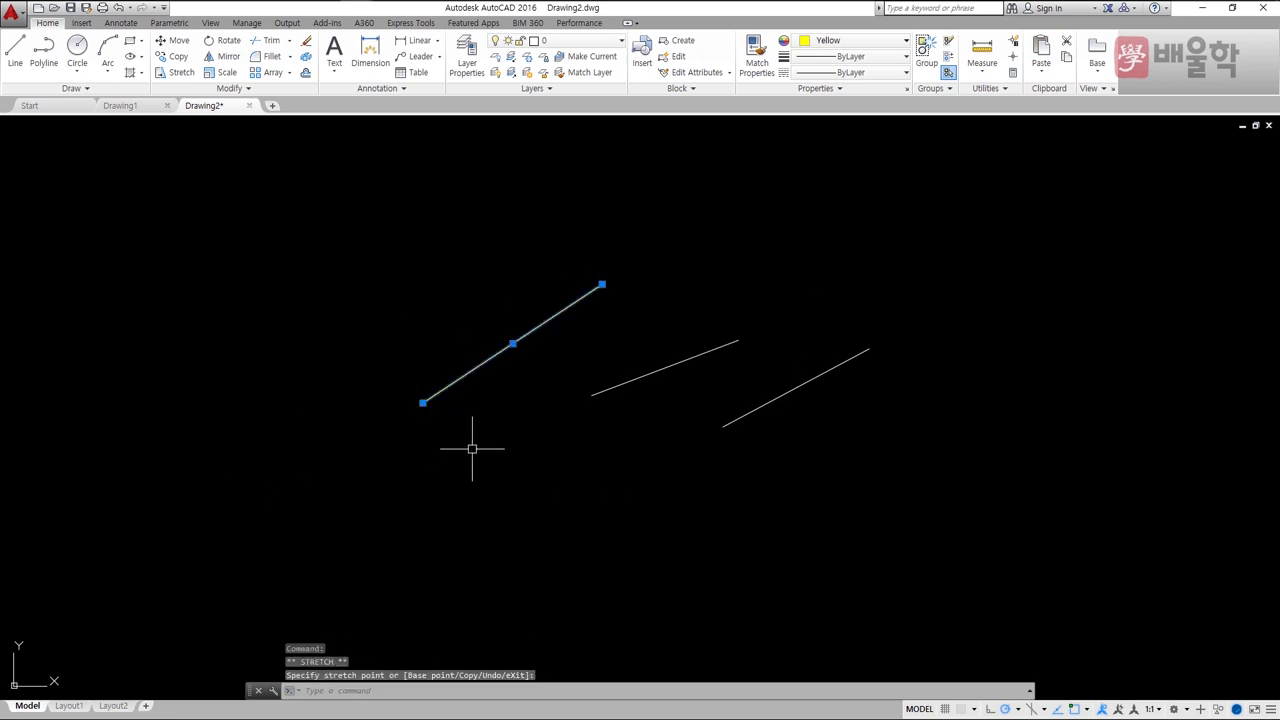